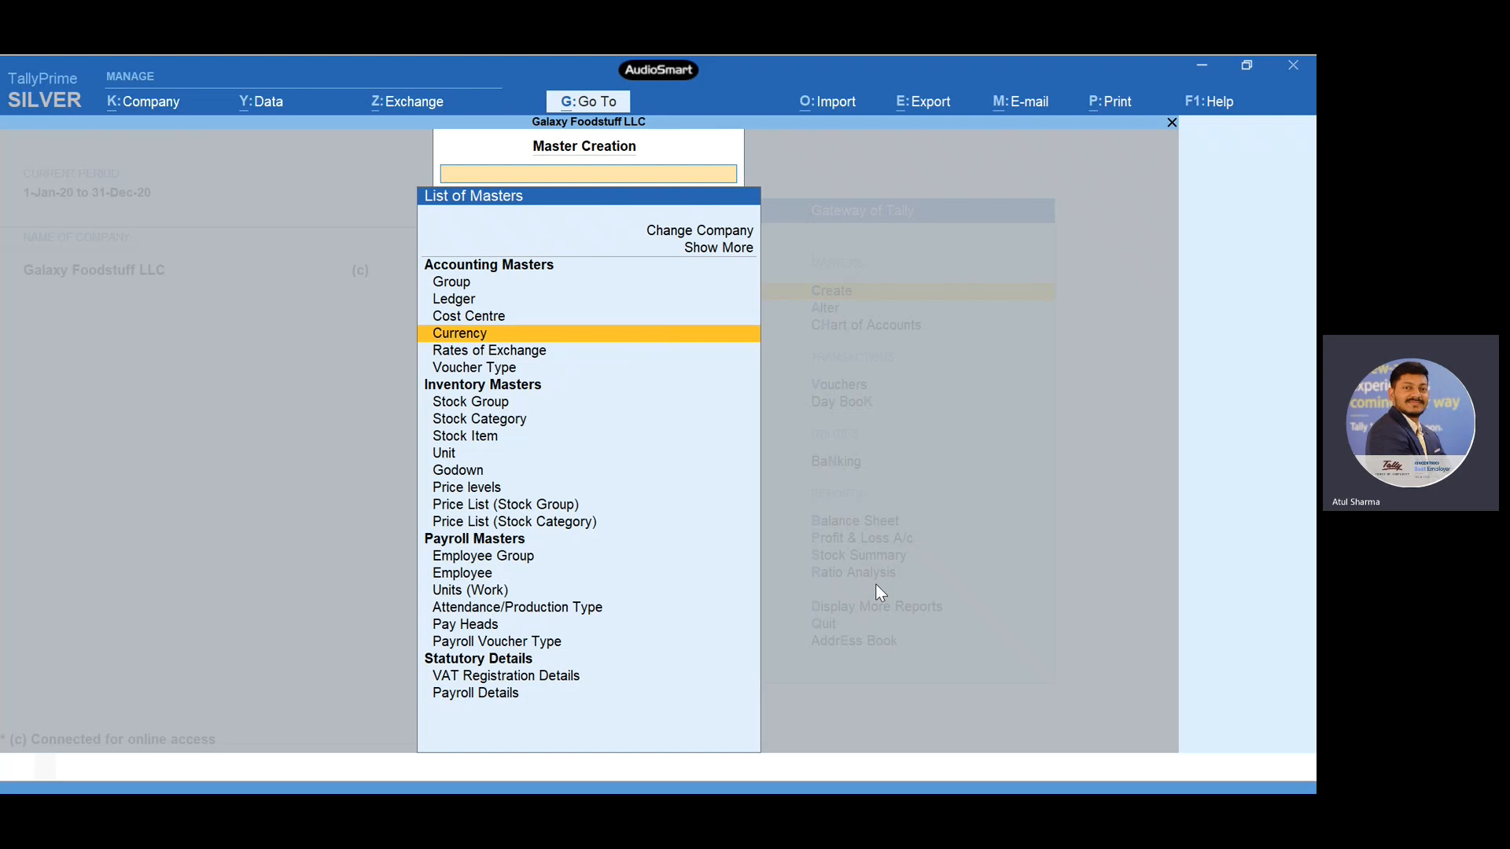
- Expand the list of masters to include the additional and inactive master types
key("Up")
key("Up")
key("Up")
key("Up")
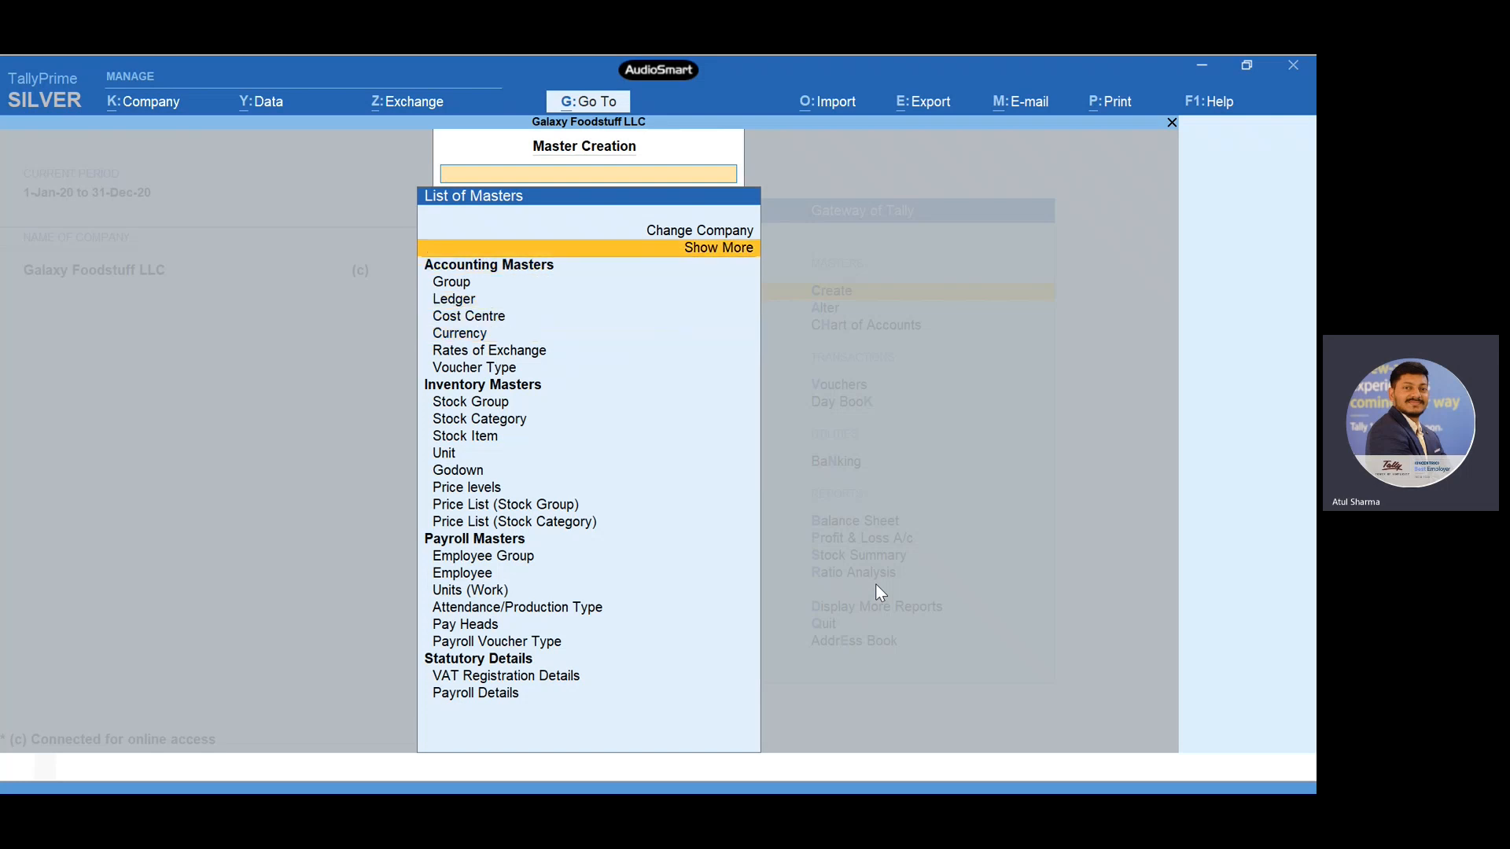
key("Return")
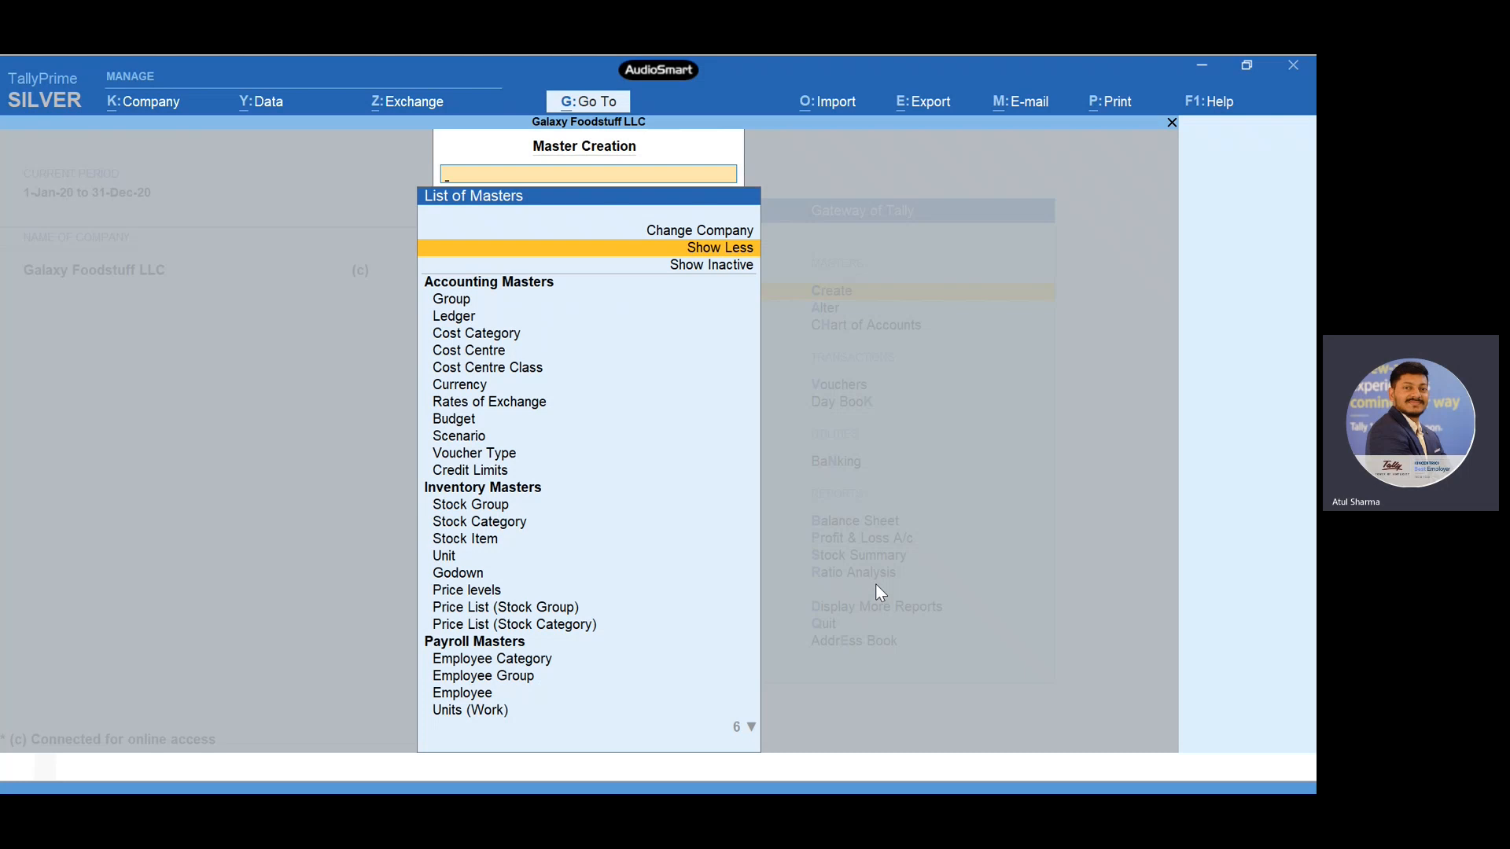
key("Down")
key("Return")
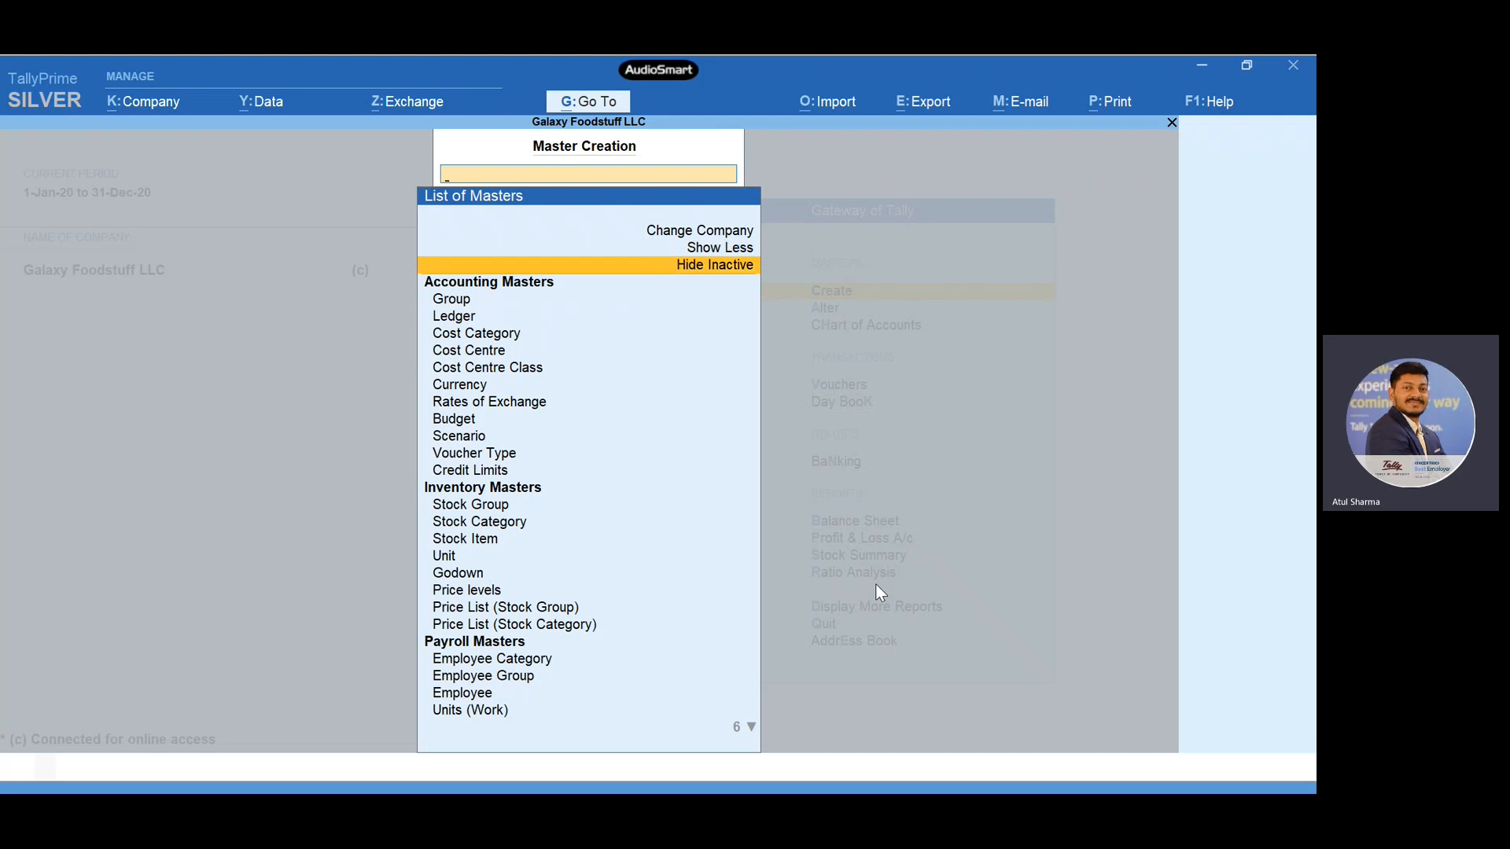
- Open the Currency master creation form to review its fields, and return to the list of masters without creating one
key("Up")
key("Down")
key("Down")
key("Down")
key("Down")
key("Down")
key("Down")
key("Down")
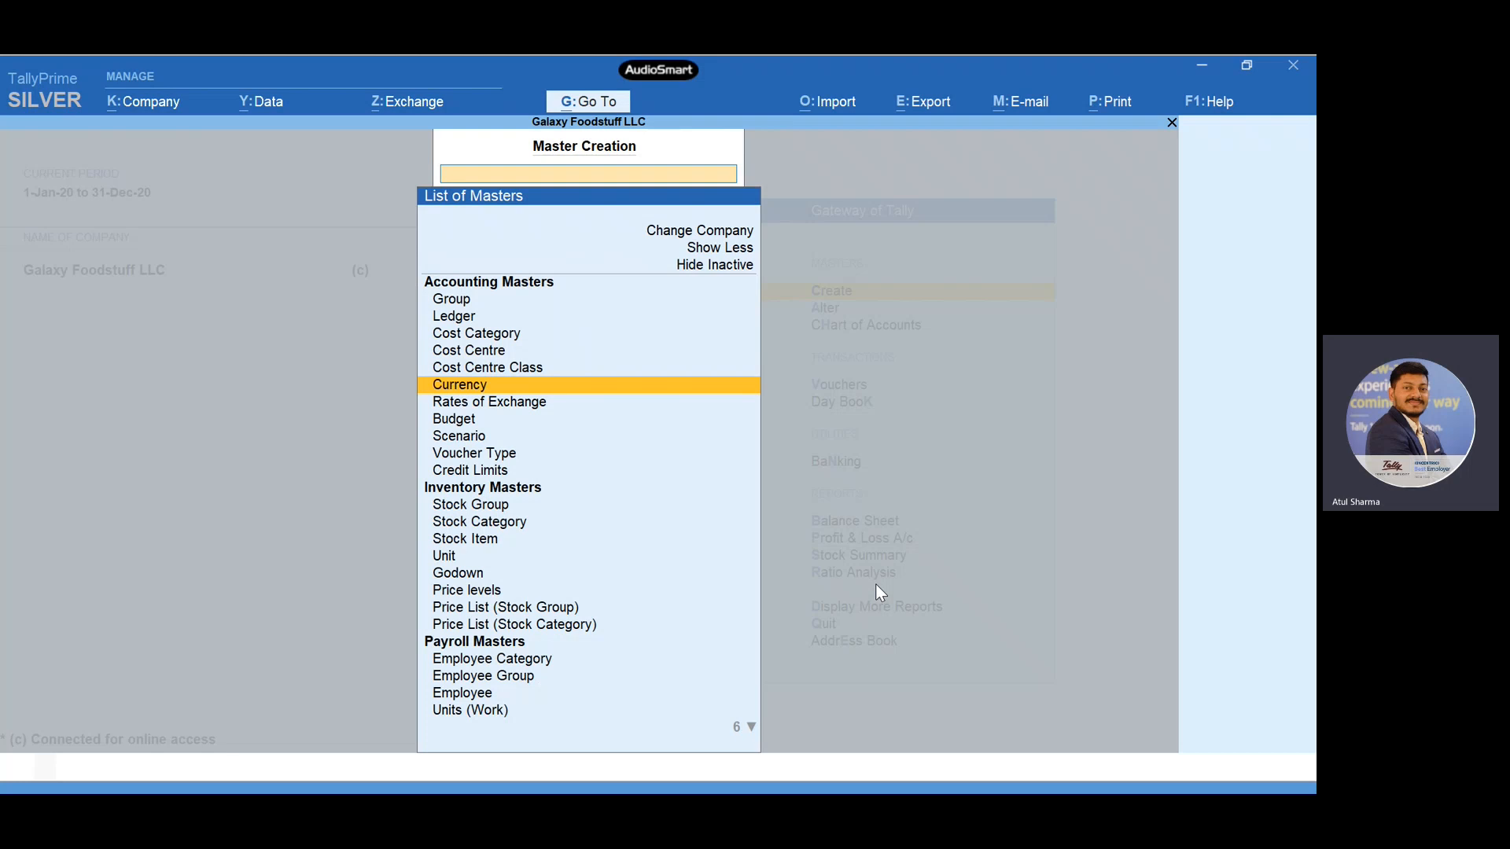
key("Return")
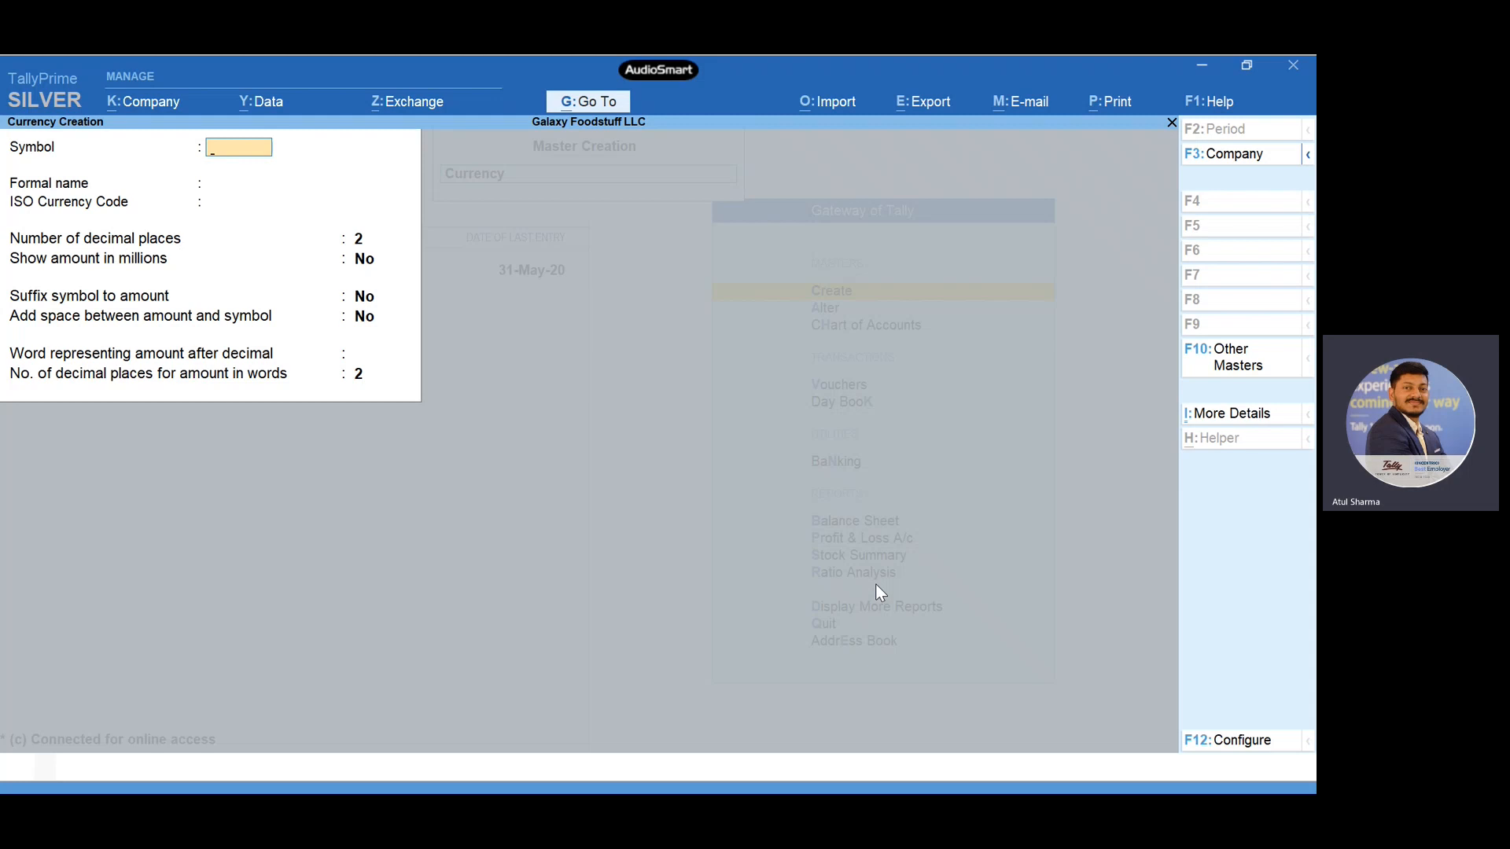
key("Escape")
key("Return")
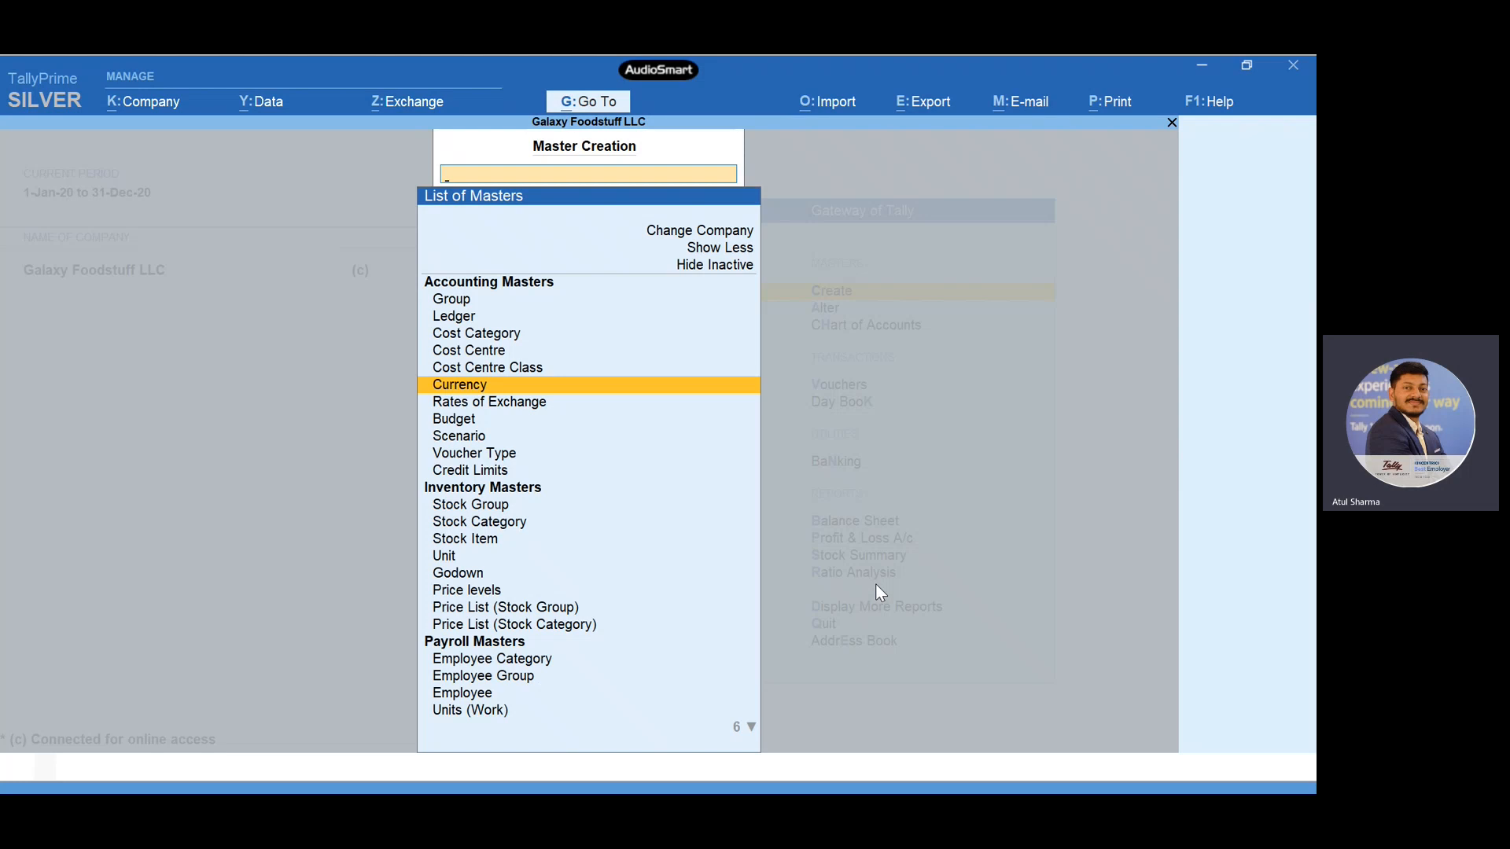
- View the Rates of Exchange master, and return to the Gateway of Tally without changing any rates
key("Down")
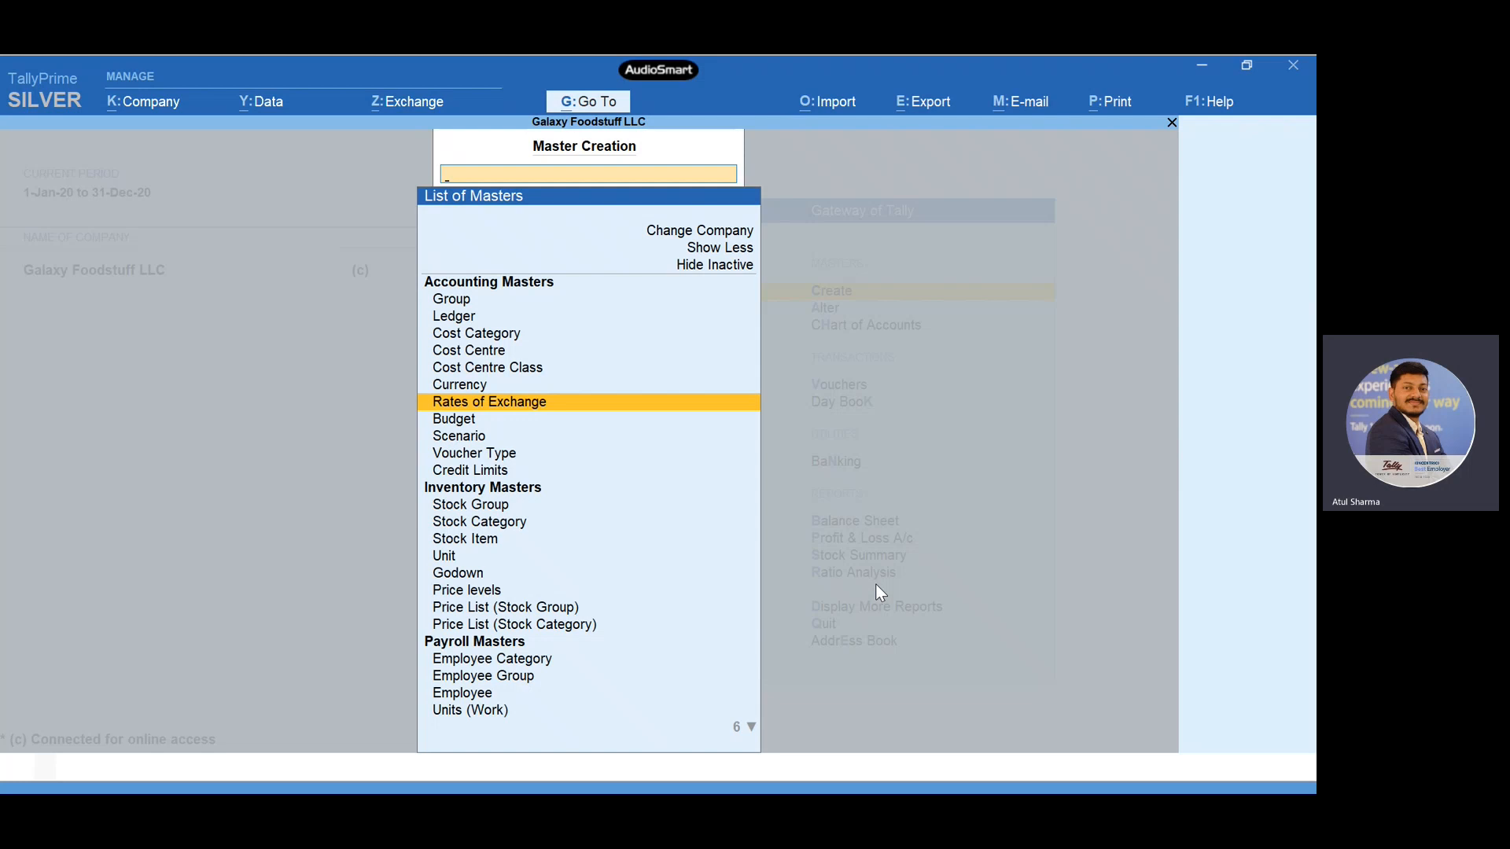
key("Return")
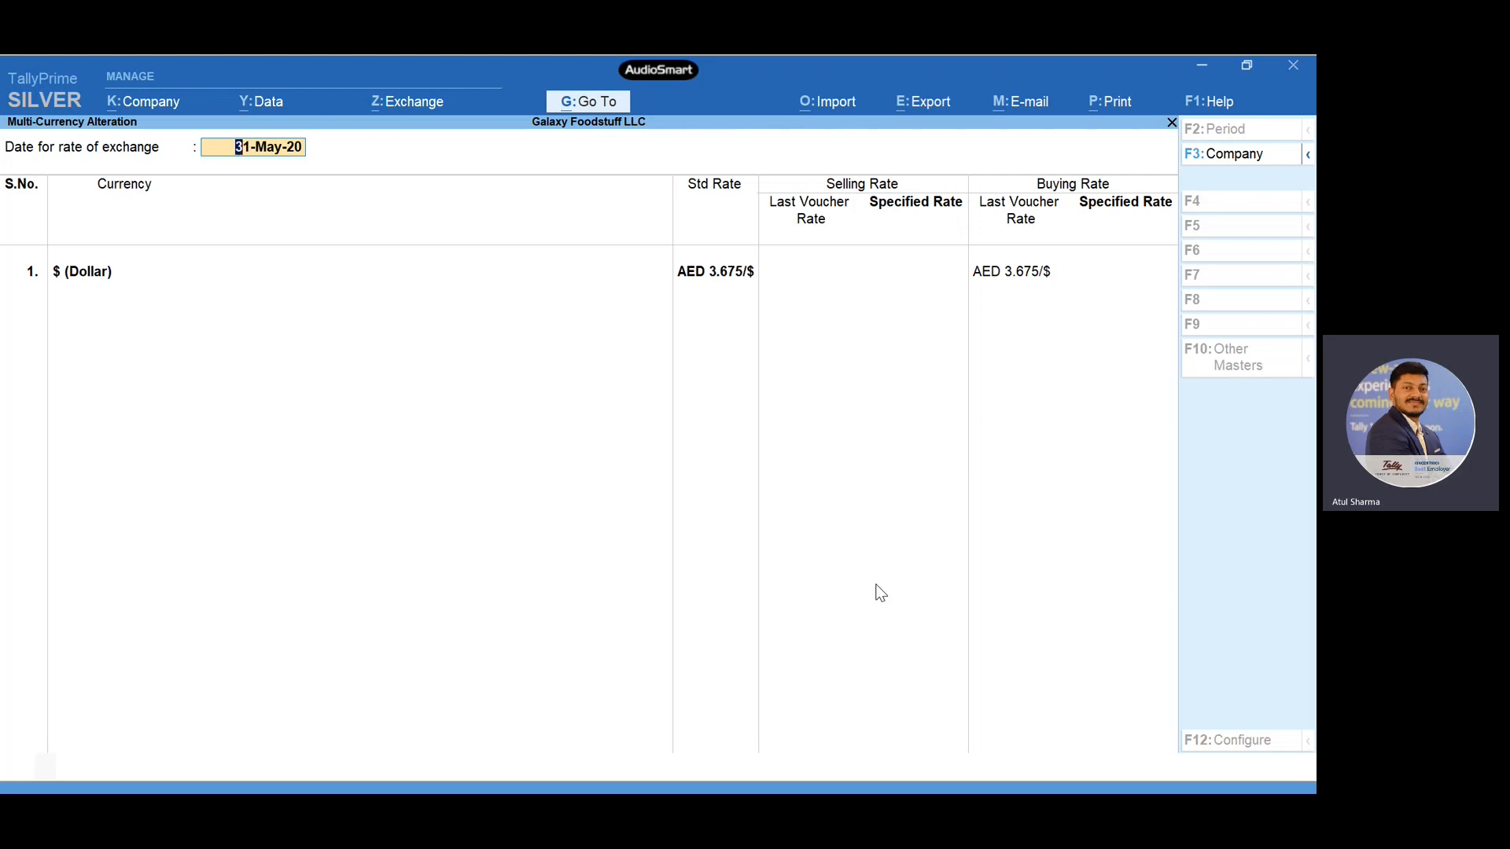
key("Escape")
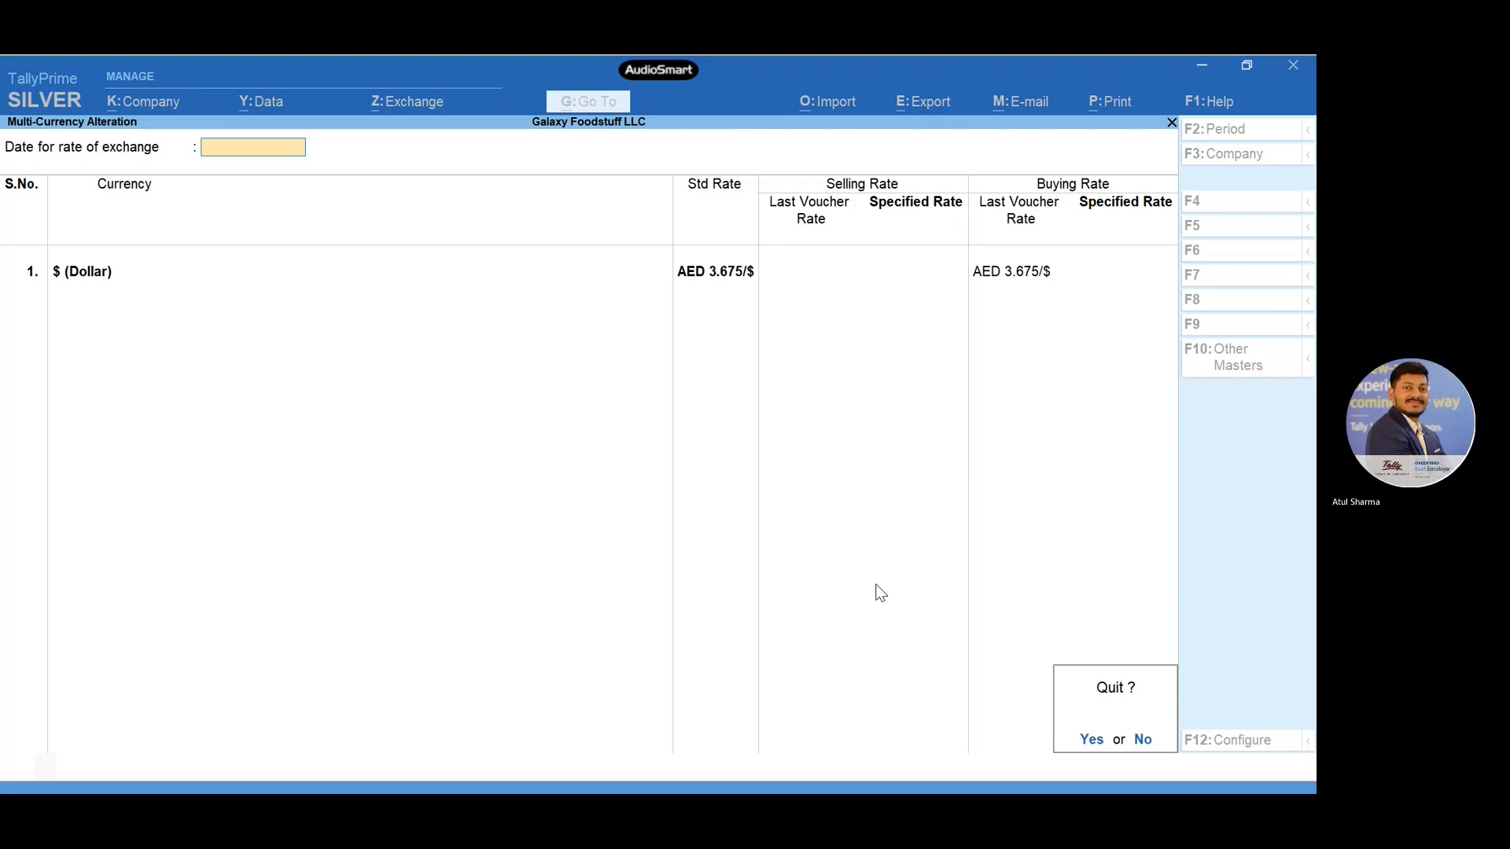
key("y")
key("Escape")
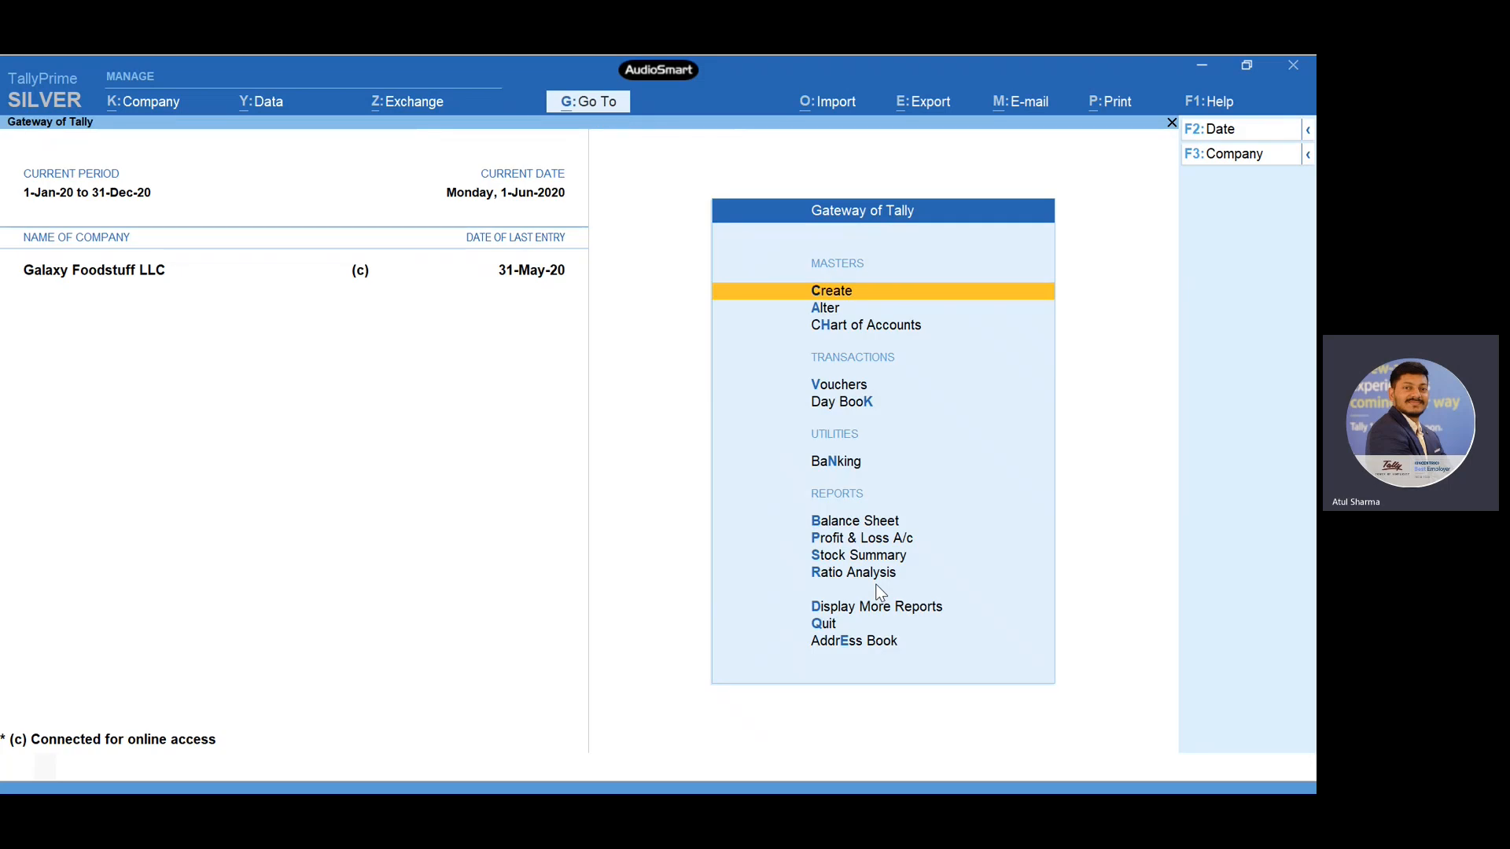
- Start a new accounting voucher of type Purchases and keep its proposed voucher number
key("Down")
key("Down")
key("Down")
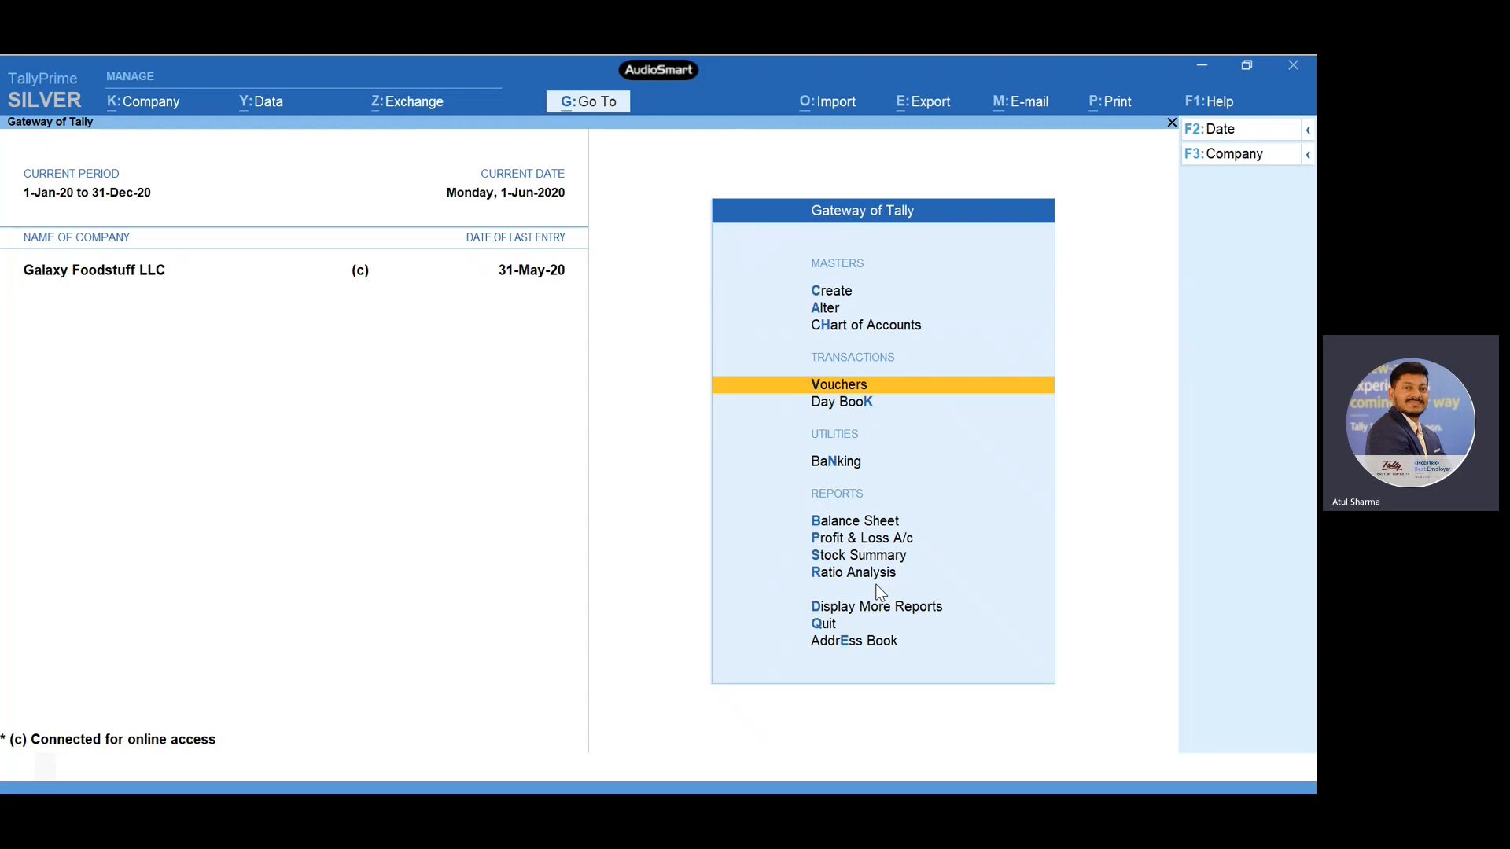
key("Return")
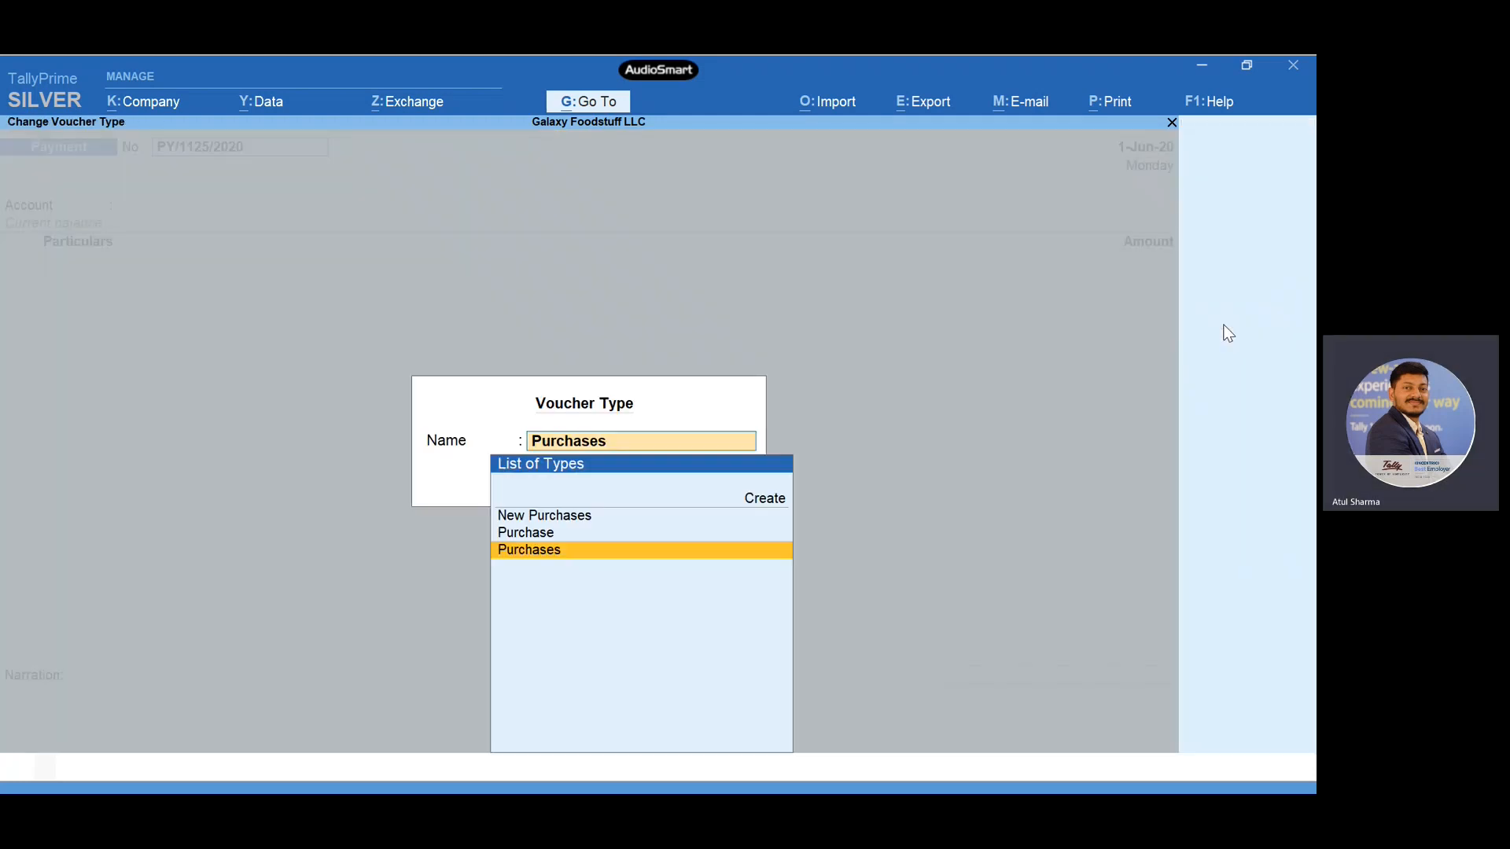
left_click(1227, 330)
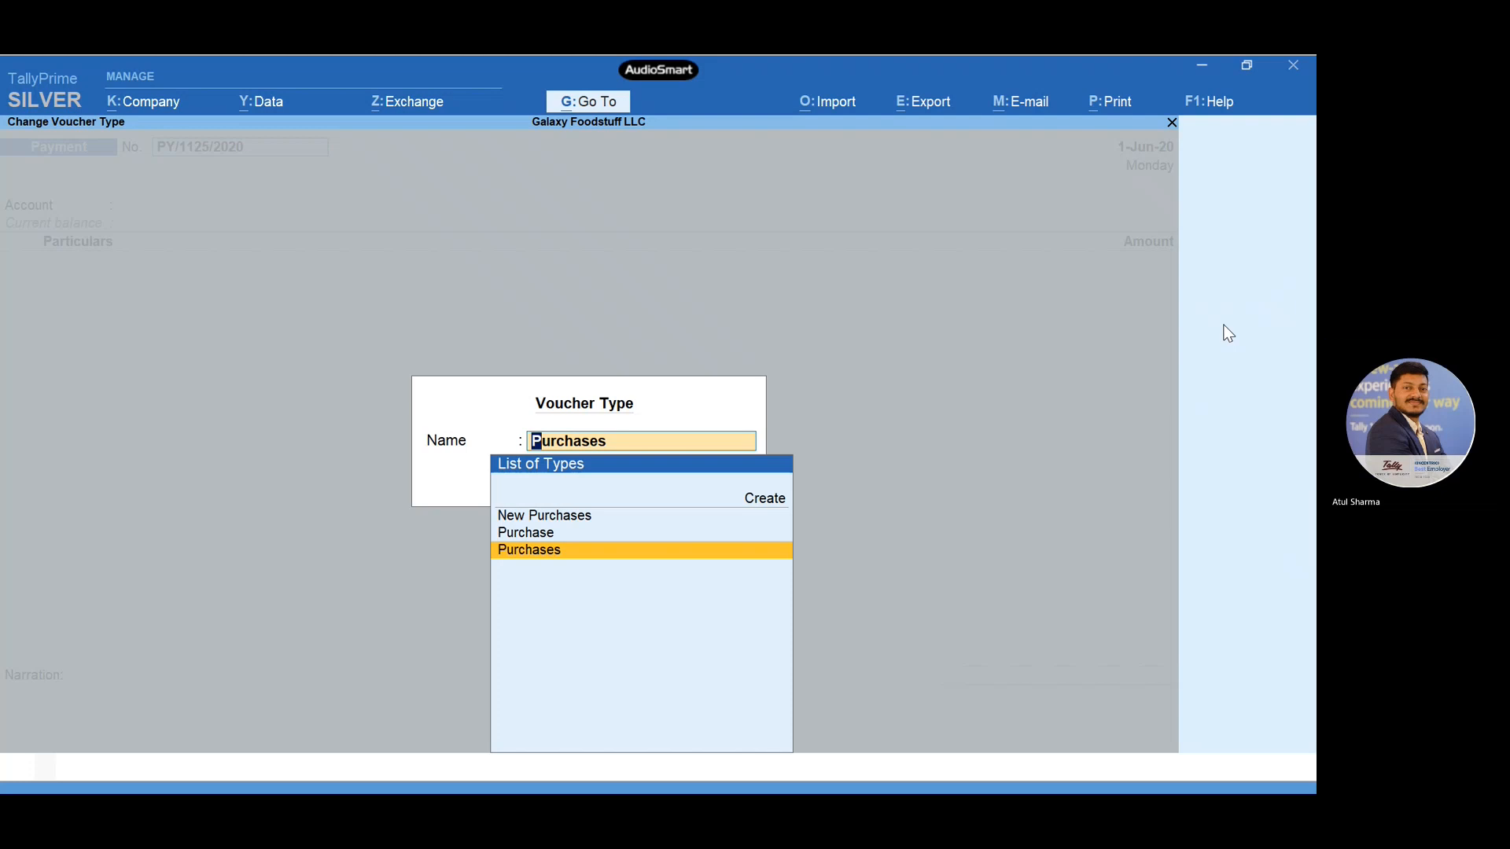
key("Return")
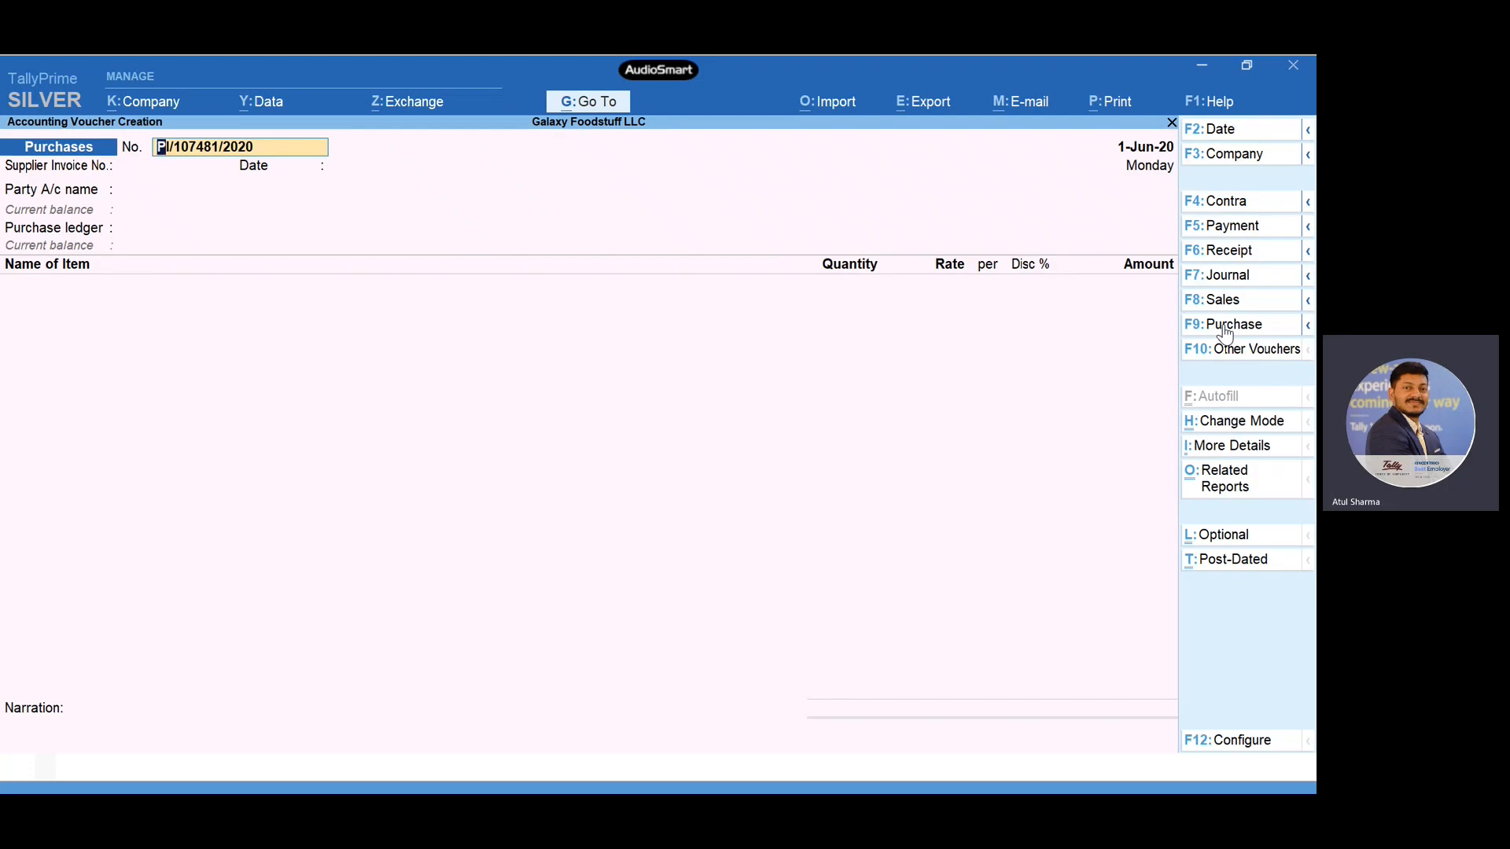
key("Return")
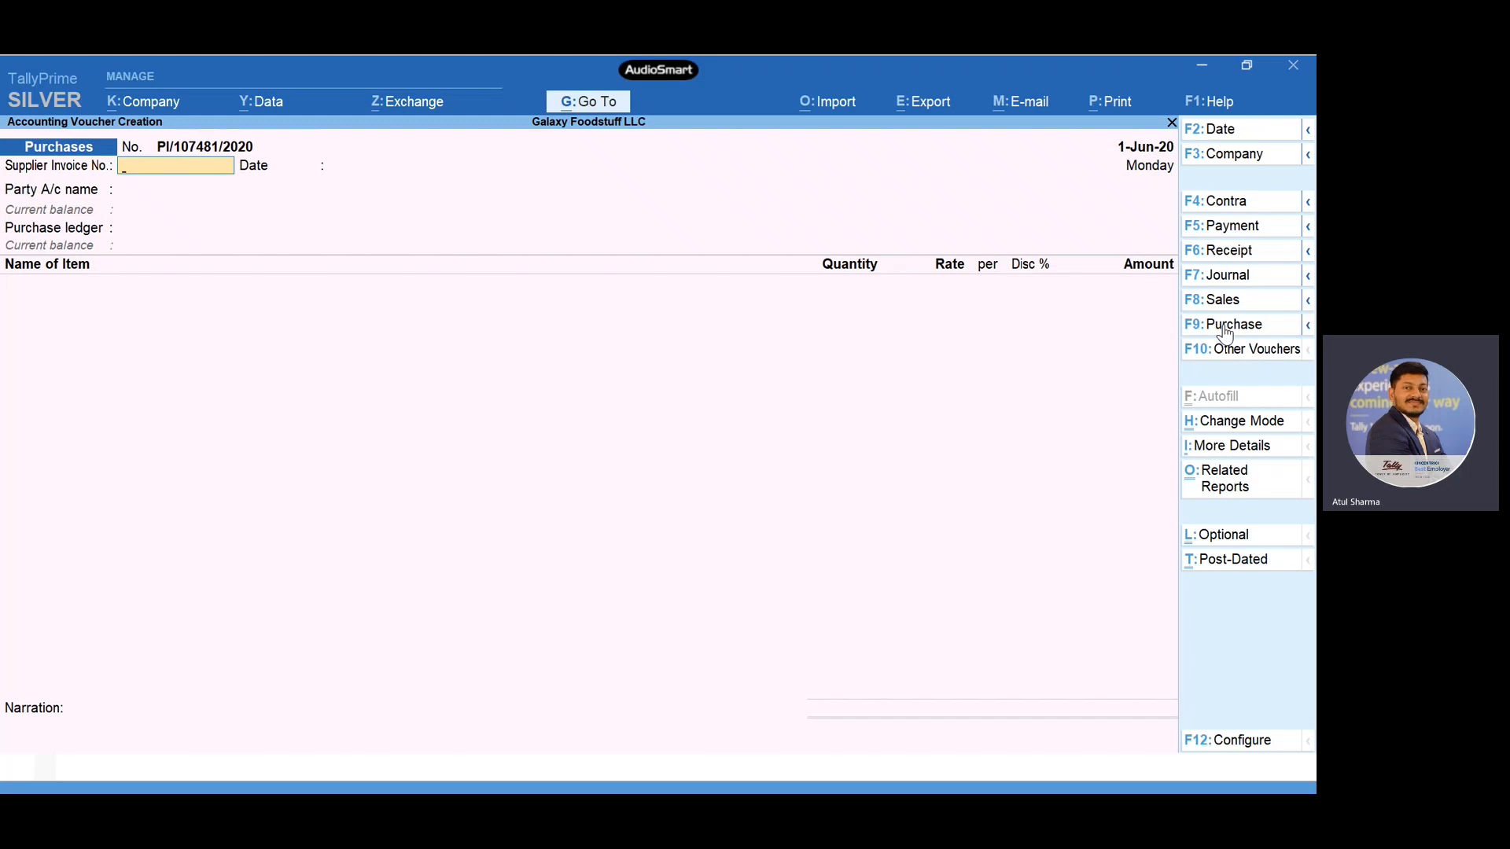
- Enter supplier invoice number 1234 with the invoice date 1-Jun-20
type("1234")
key("Return")
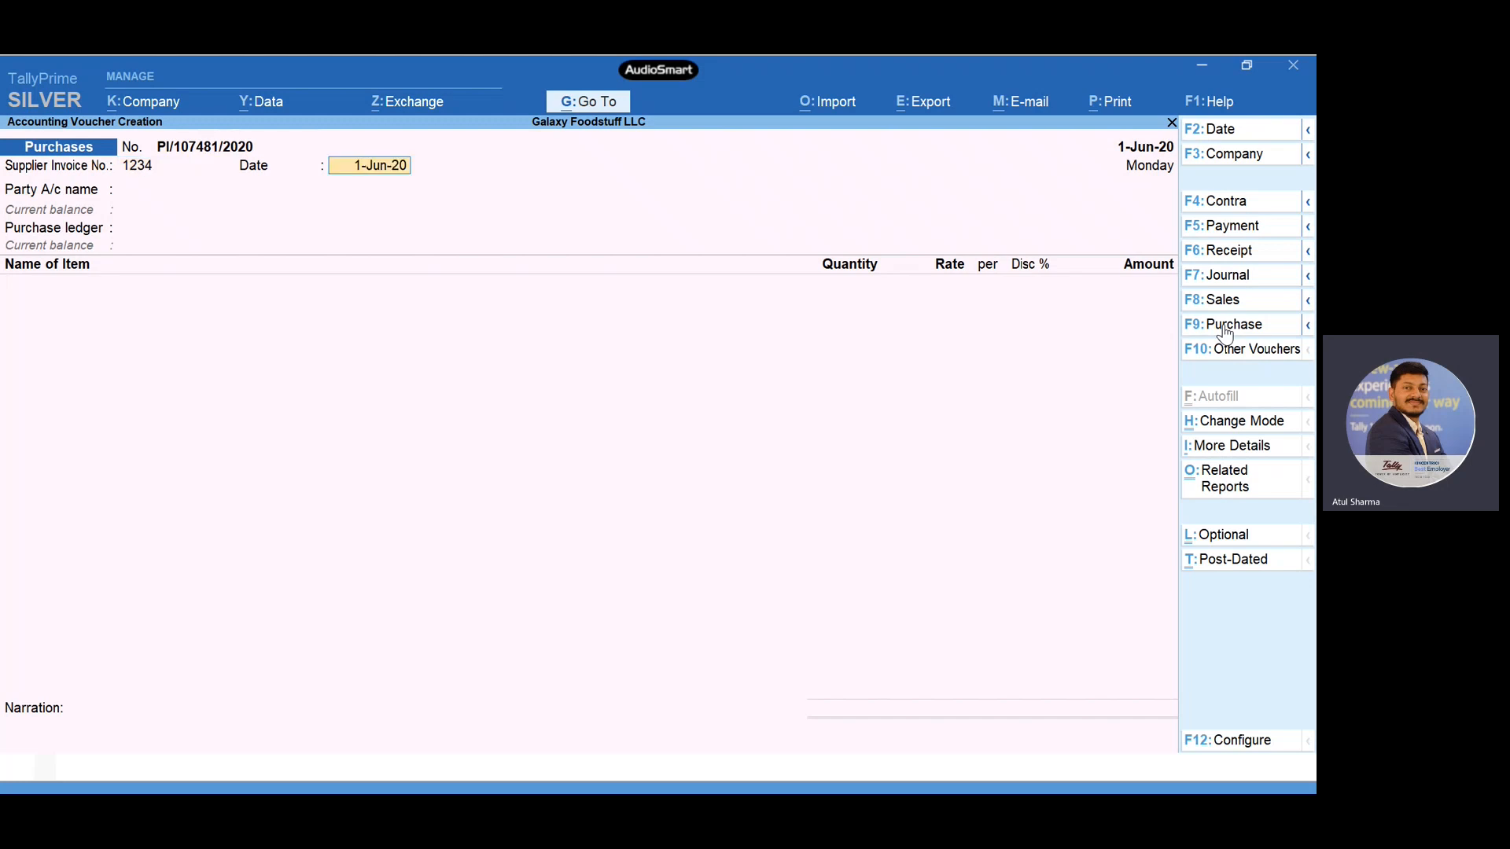
key("Return")
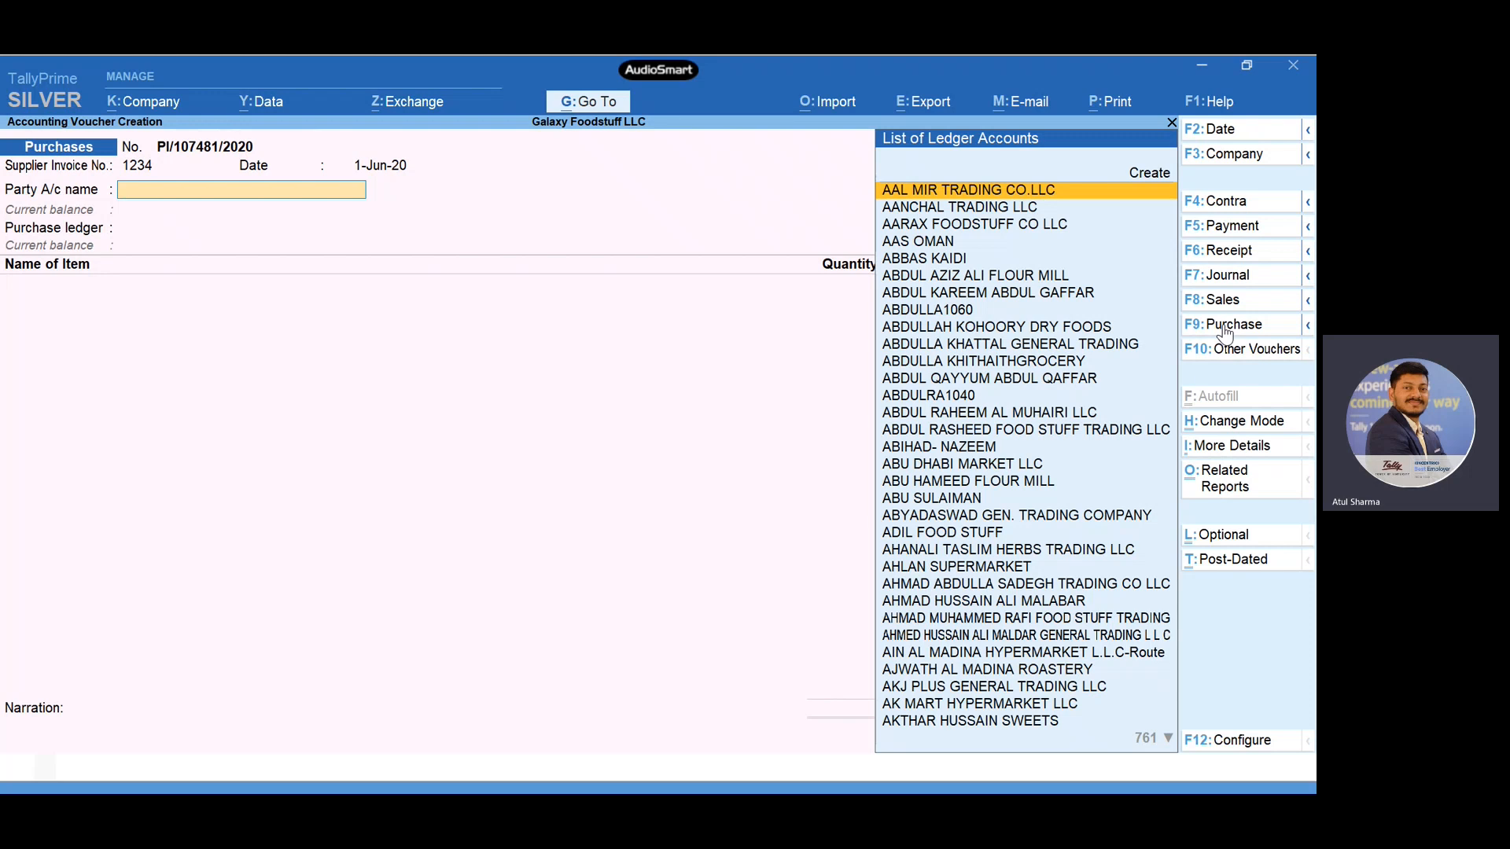
- Set the party account to Supplier and the purchase ledger to PURCHASE ACCOUNT
type("Su")
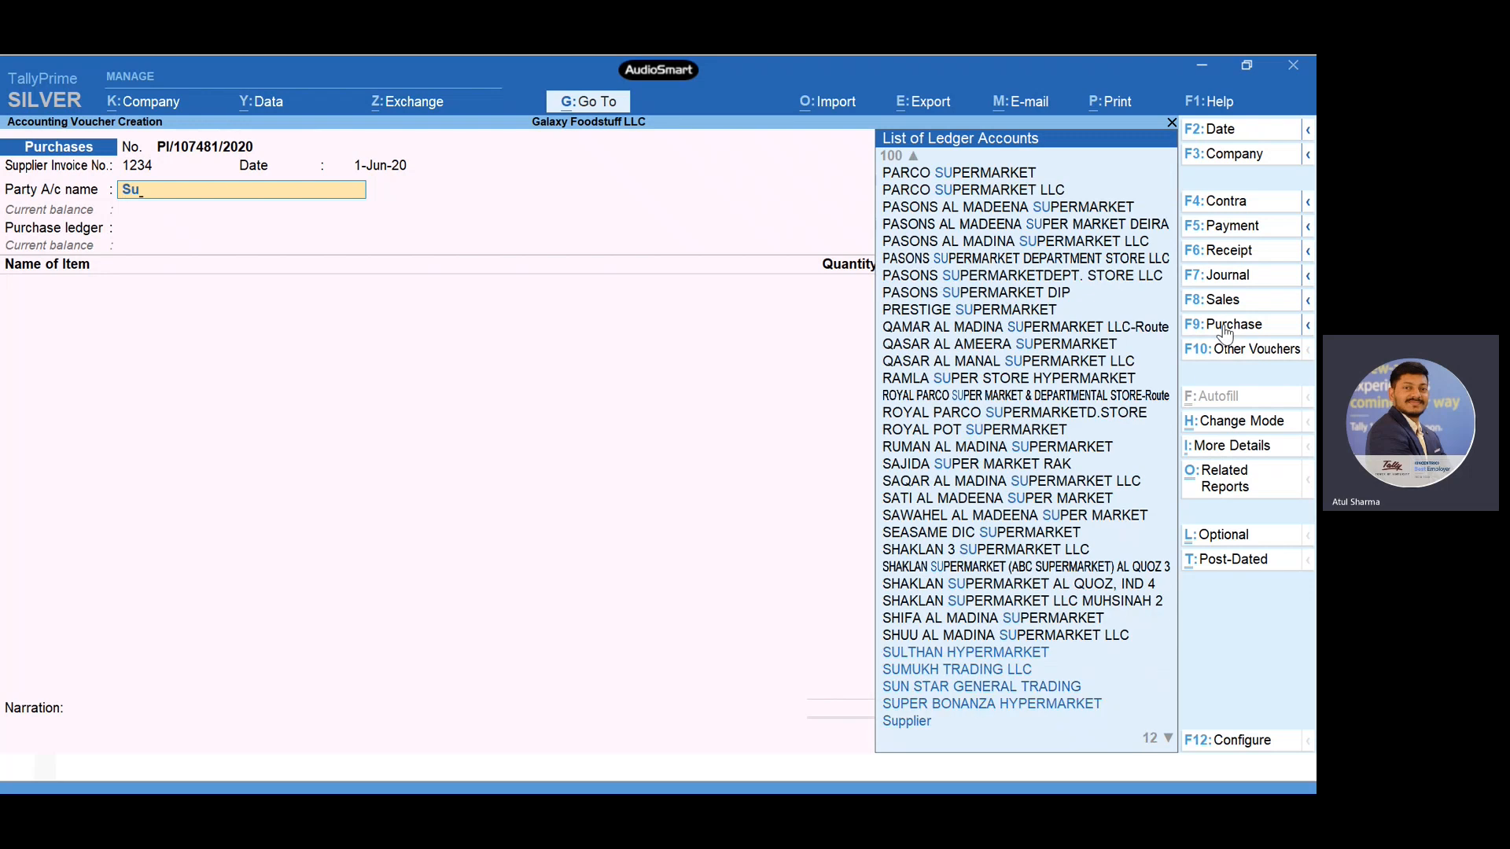
type("p")
key("Return")
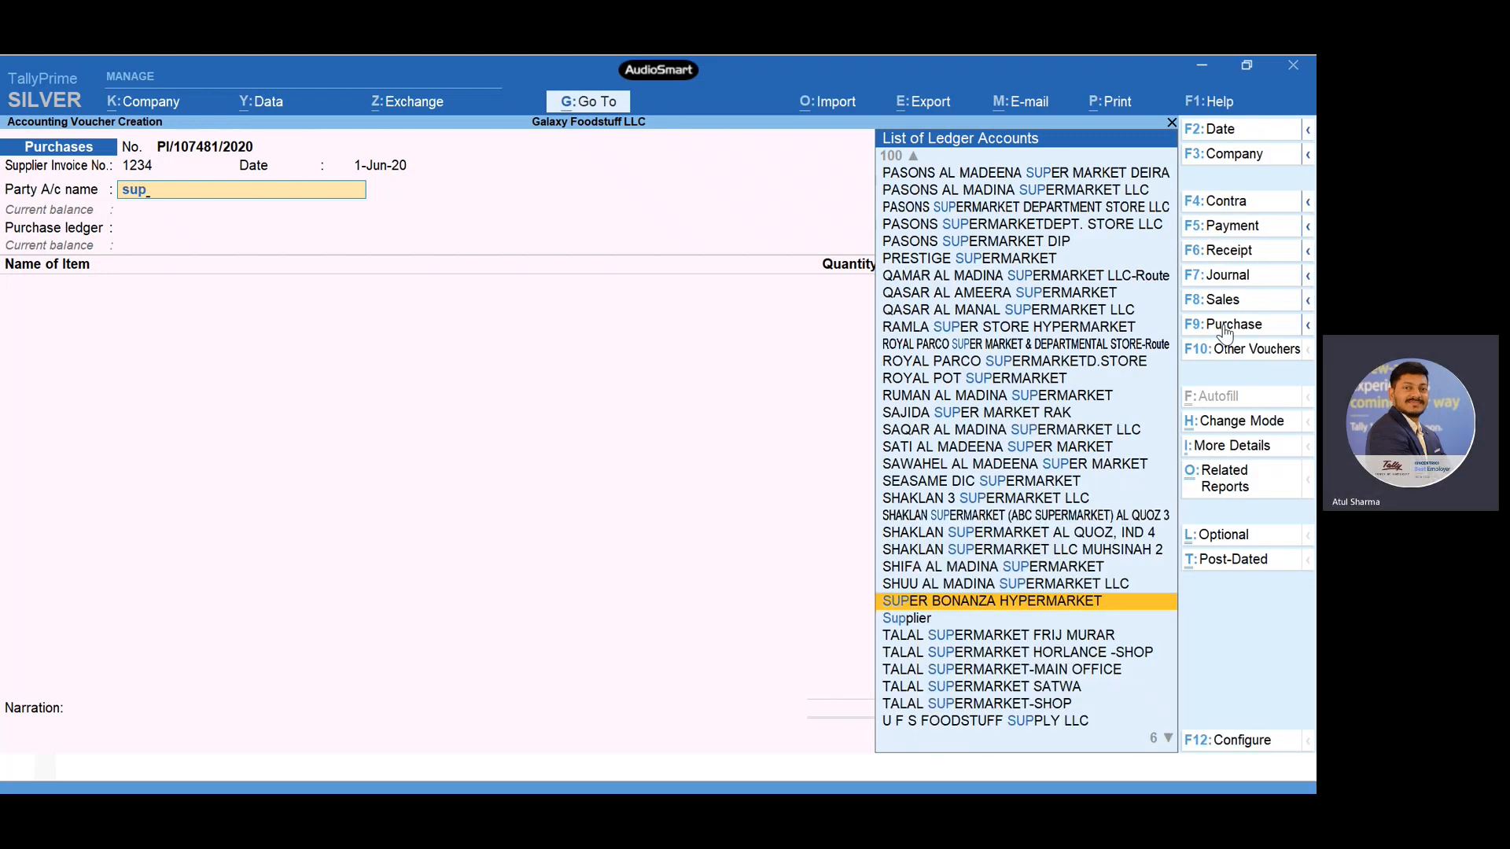
key("Down")
key("Return")
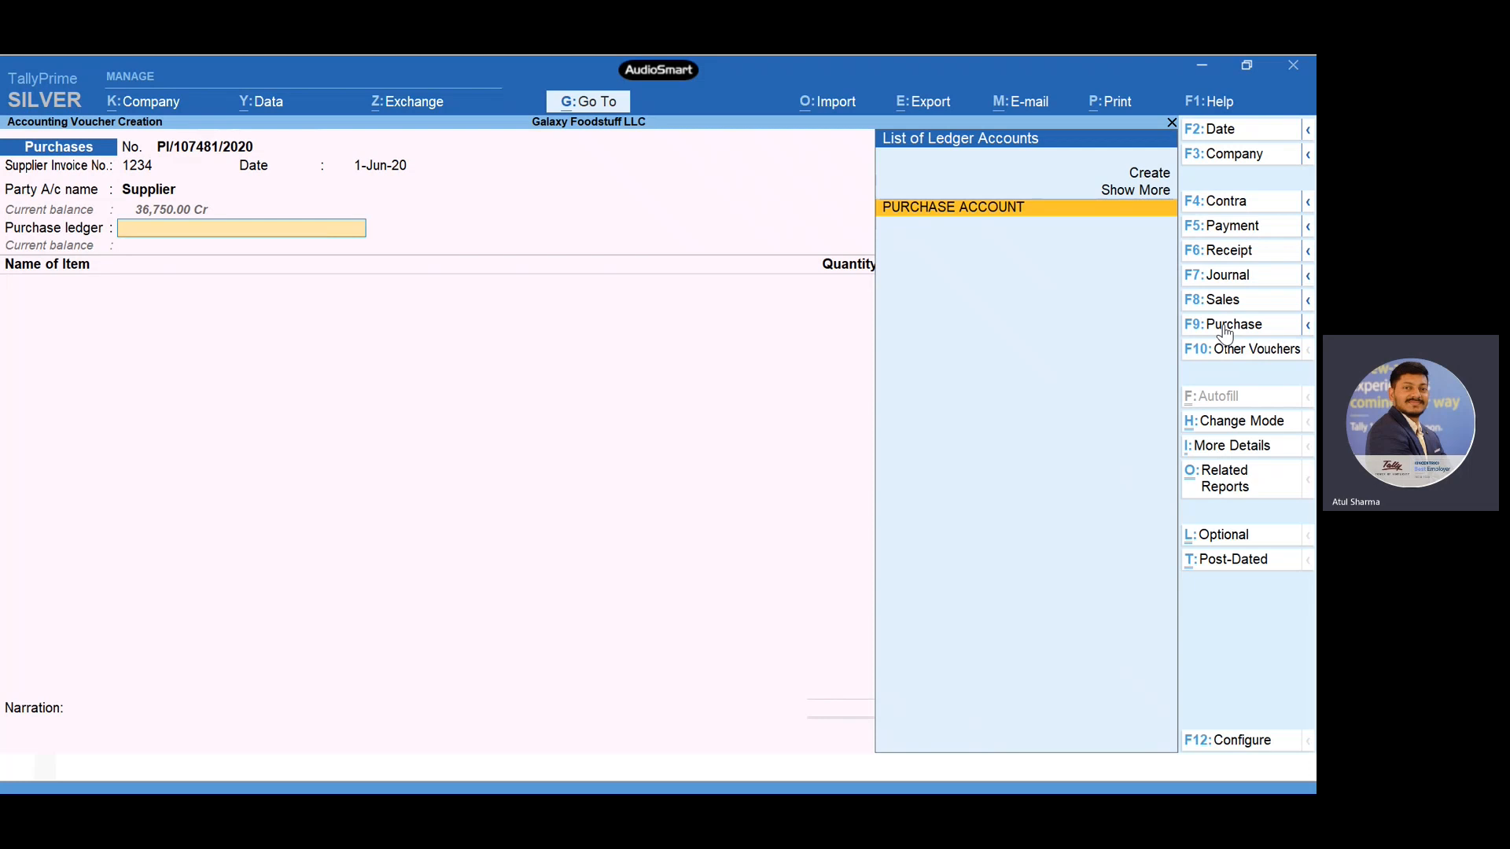
key("Return")
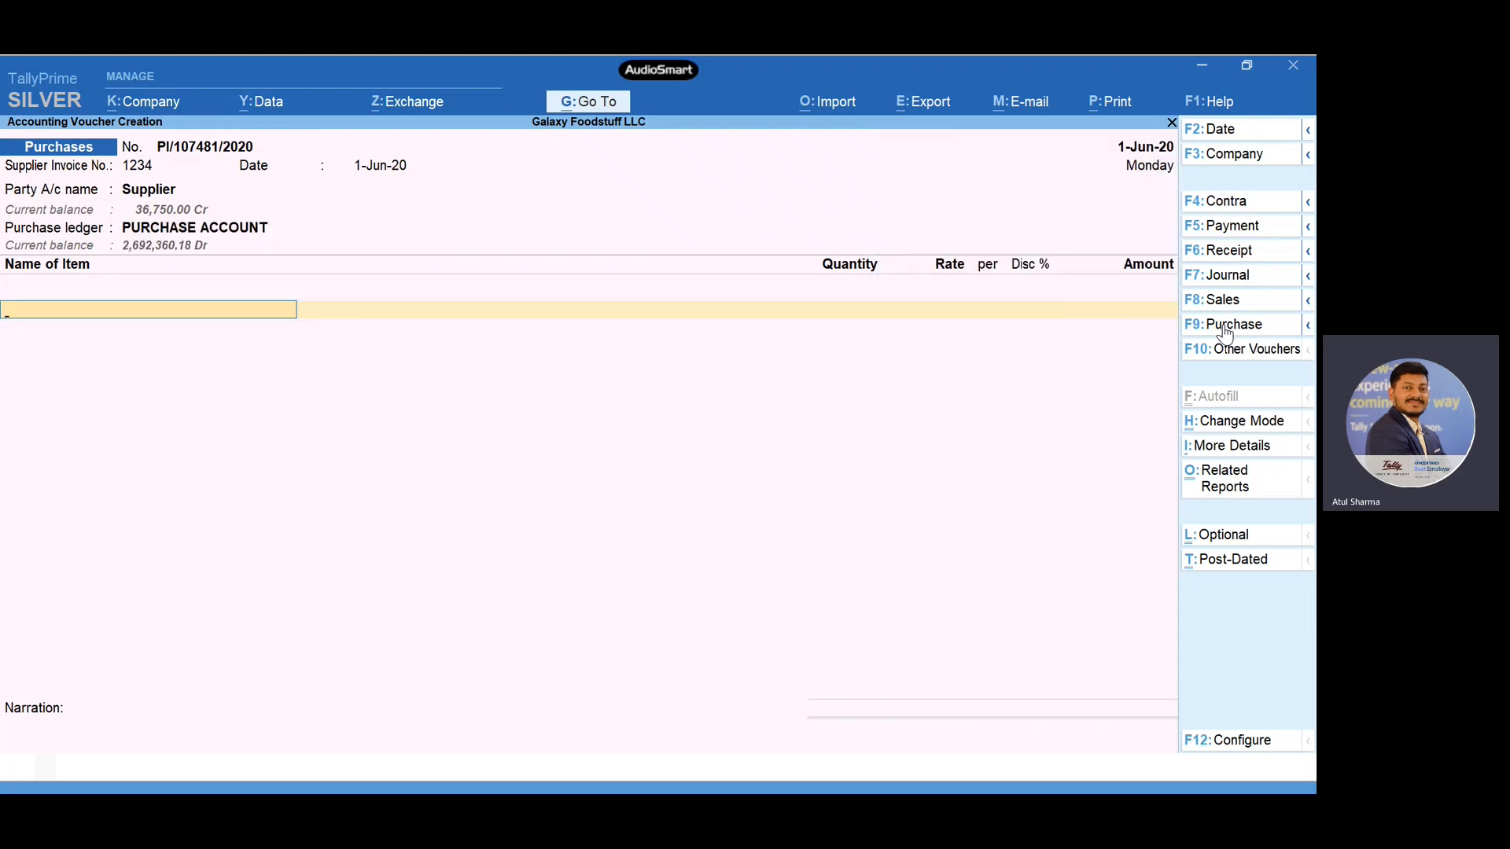
- Add the stock item ALMOND 22 24 22.68KG to the voucher with tracking number 1234
key("Down")
key("Down")
key("Down")
key("Down")
key("Down")
key("Down")
key("Down")
key("Down")
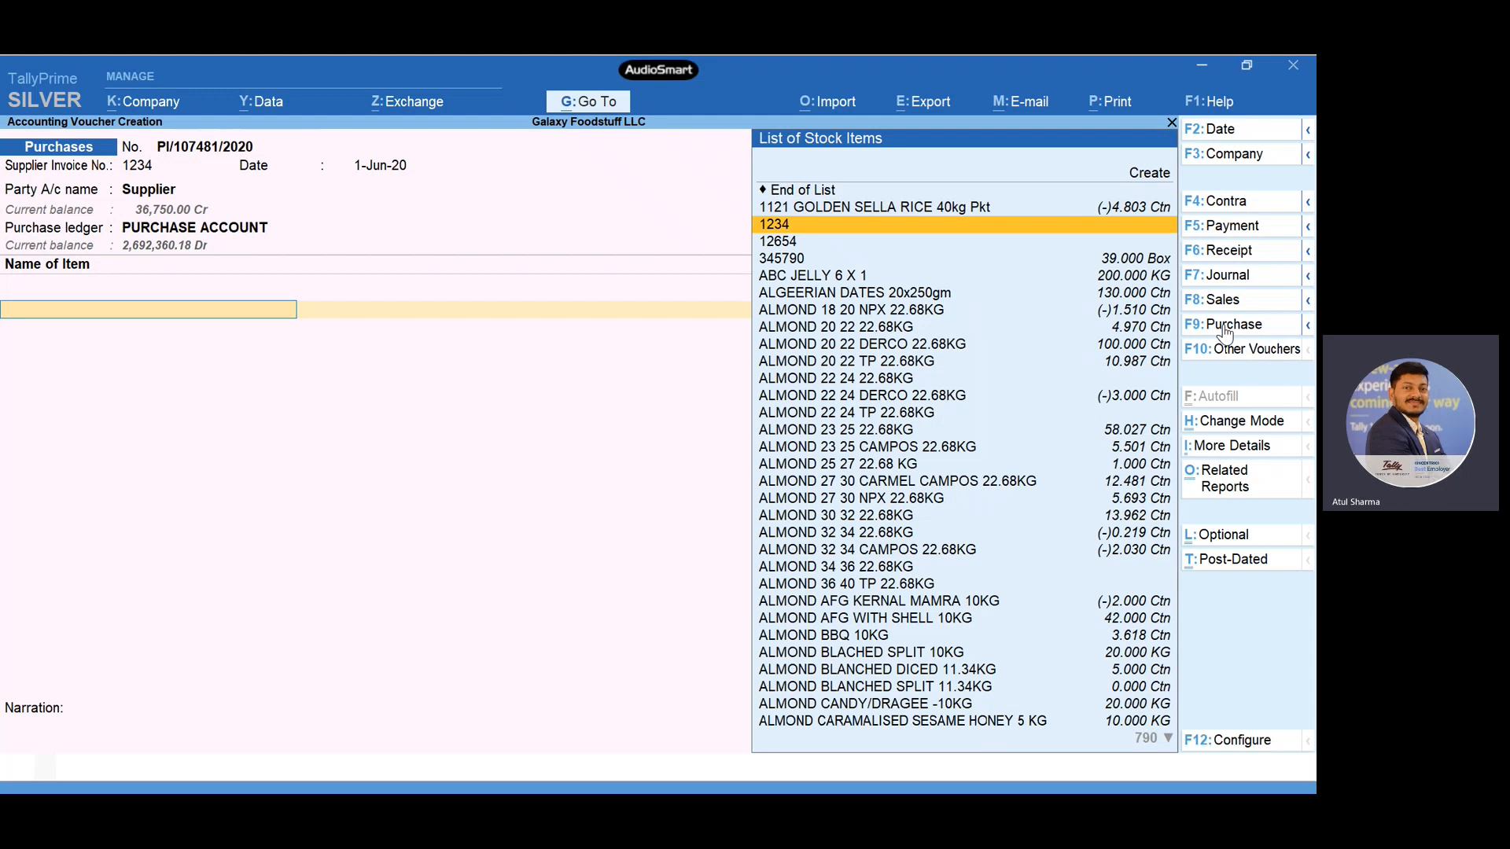
key("Down")
key("Down")
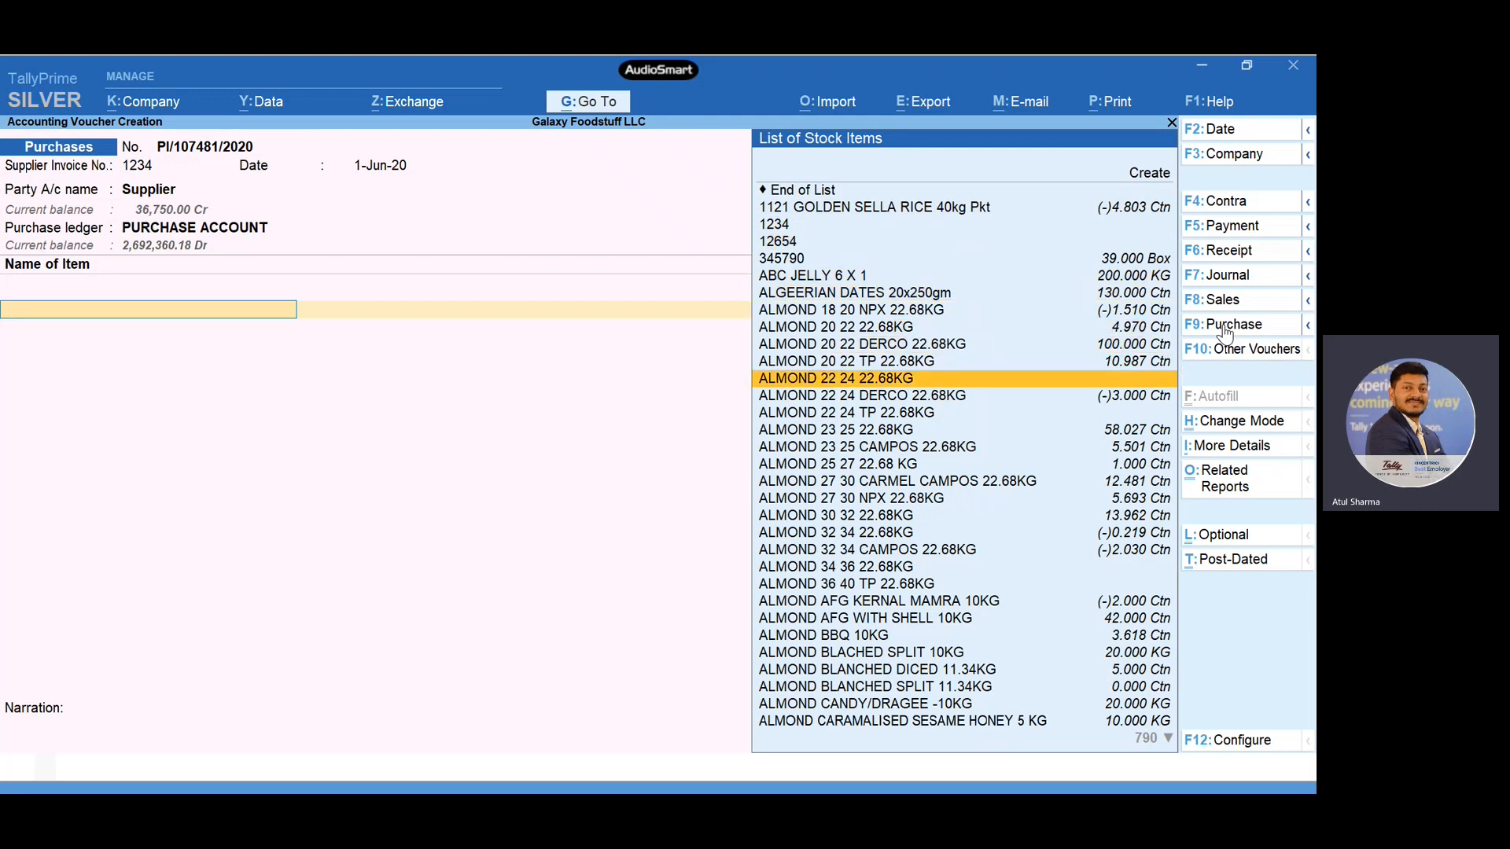
key("Return")
- Allocate 10 Ctn of the almond item to the godown Location-Al Ras Shop
key("Return")
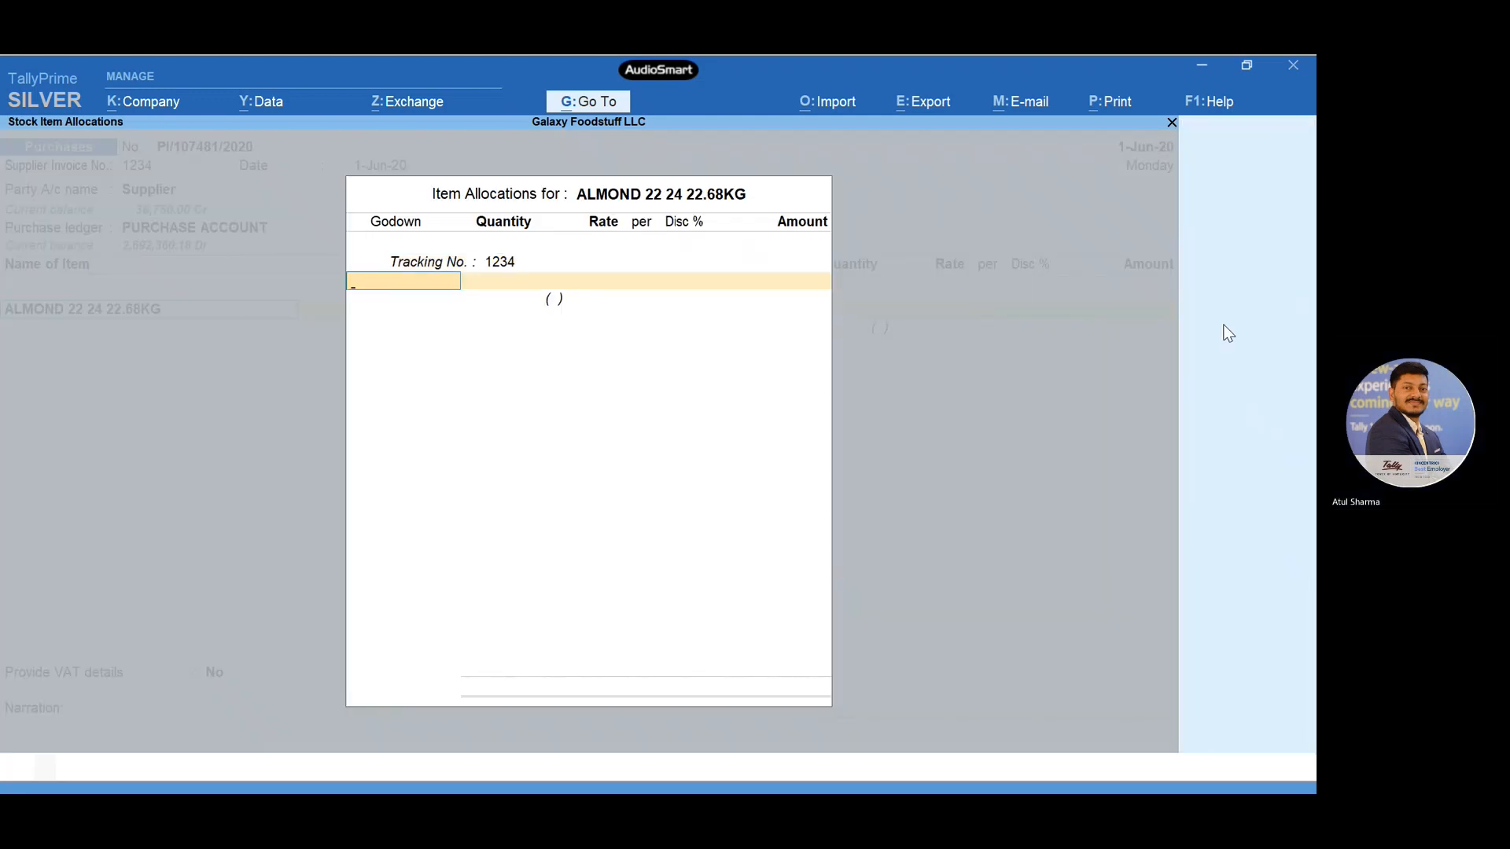
key("Return")
key("BackSpace")
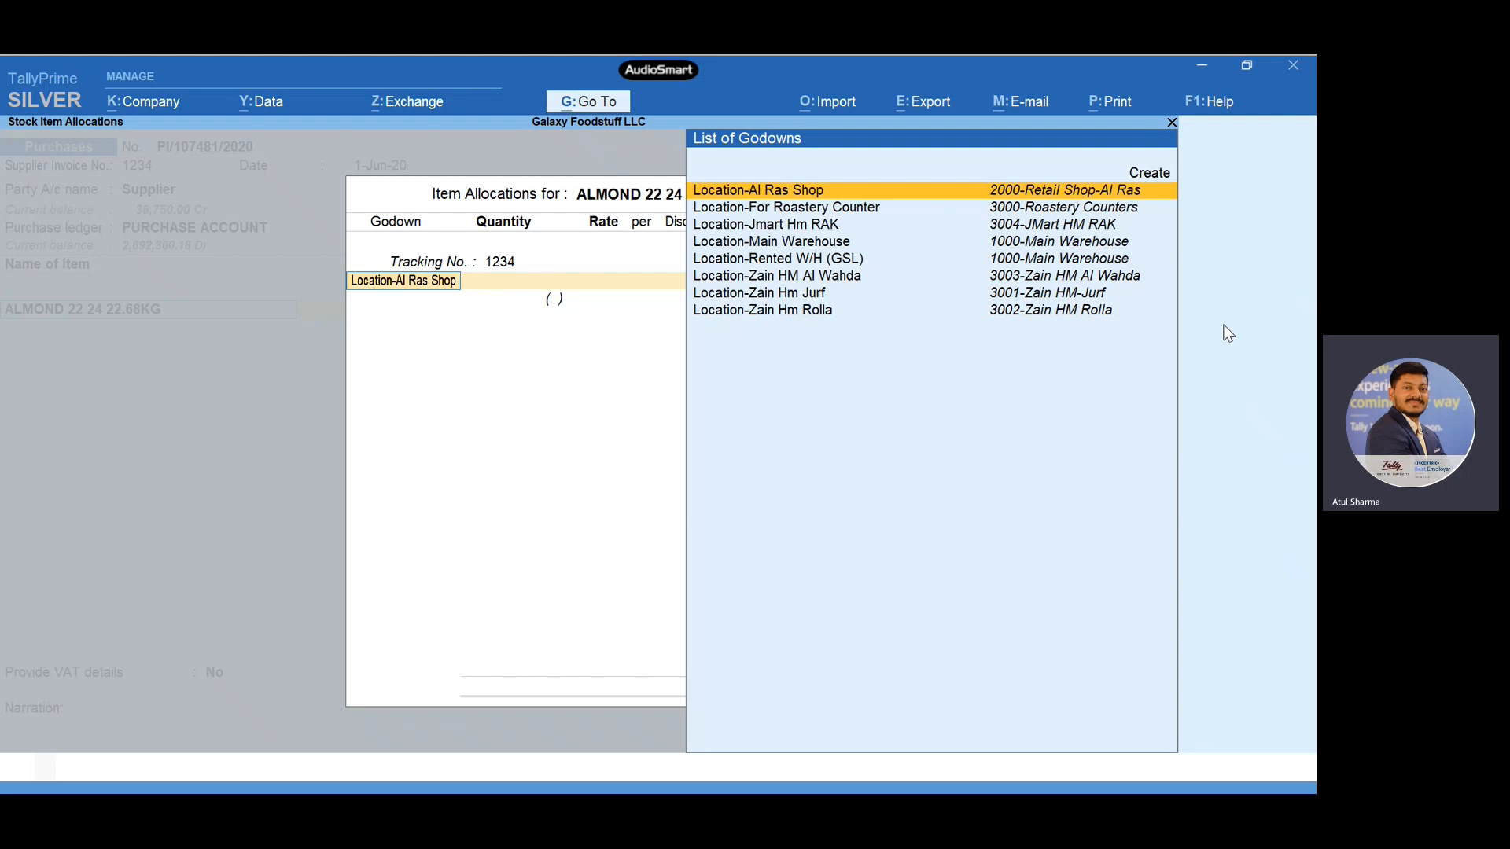
key("Return")
type("100")
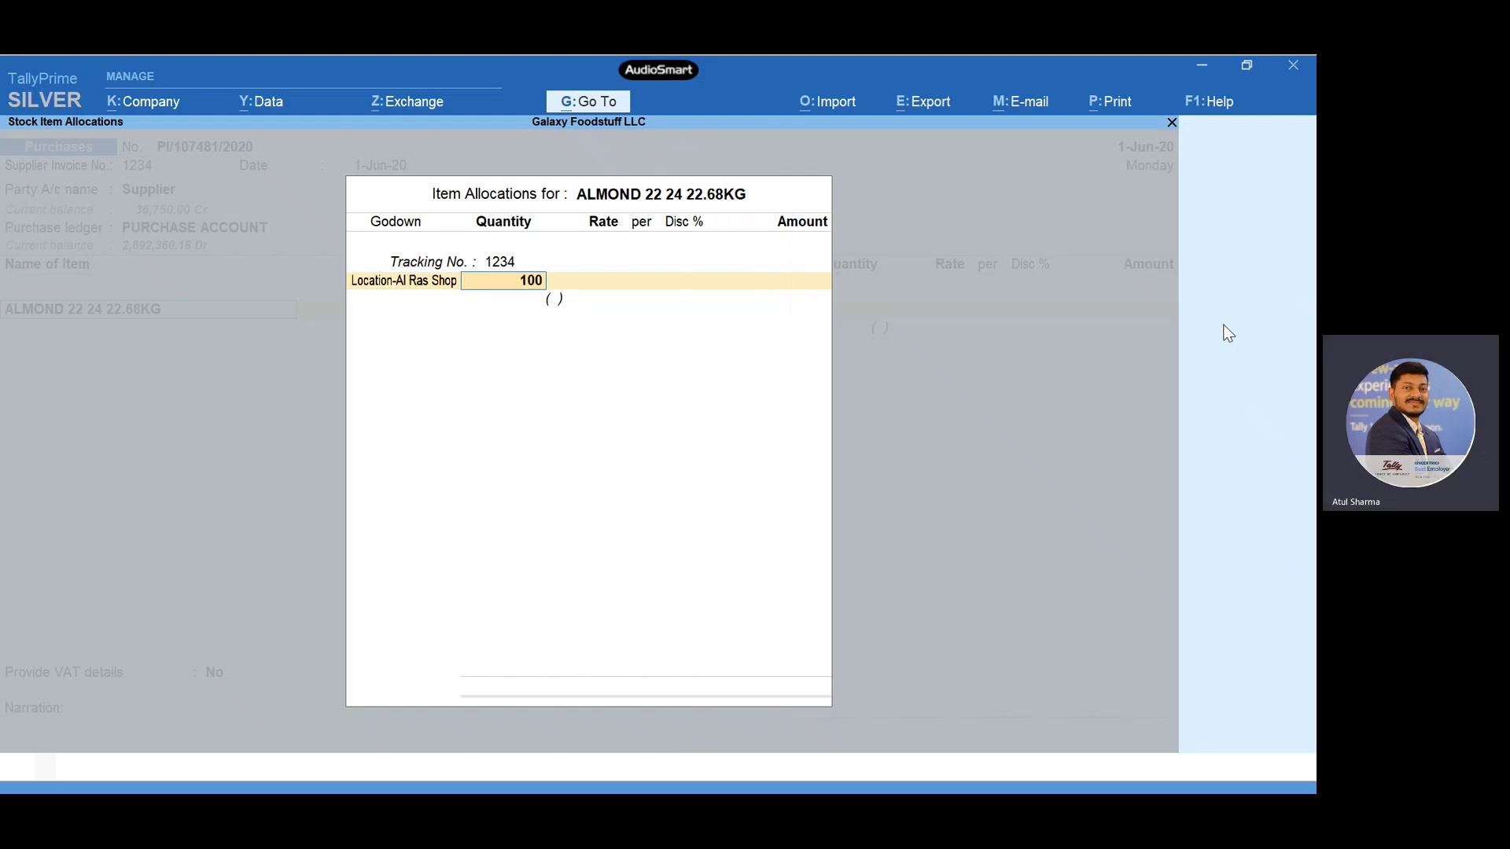
key("Return")
key("BackSpace")
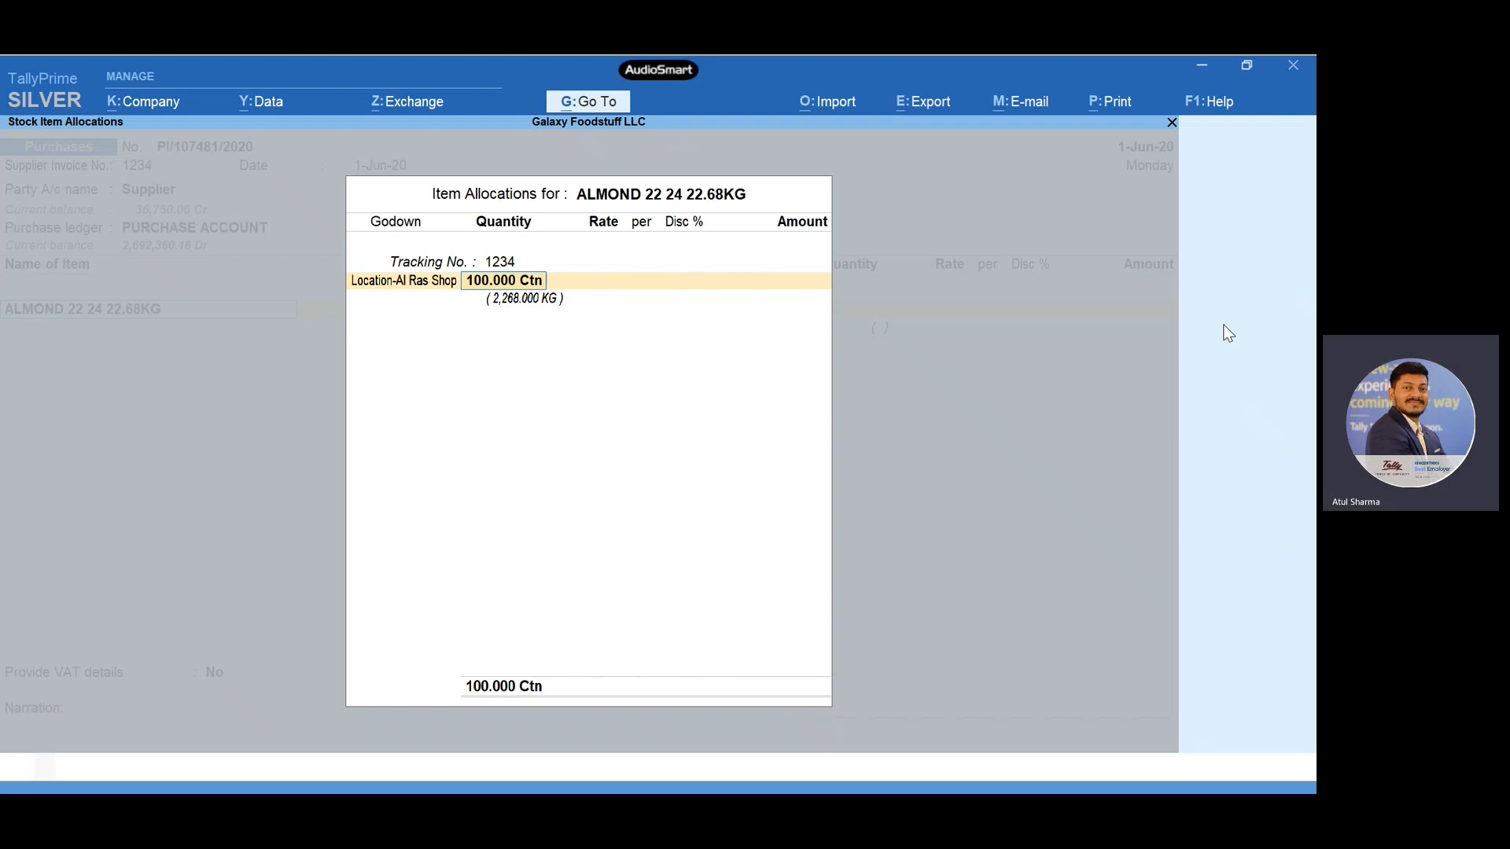
type("10")
key("Return")
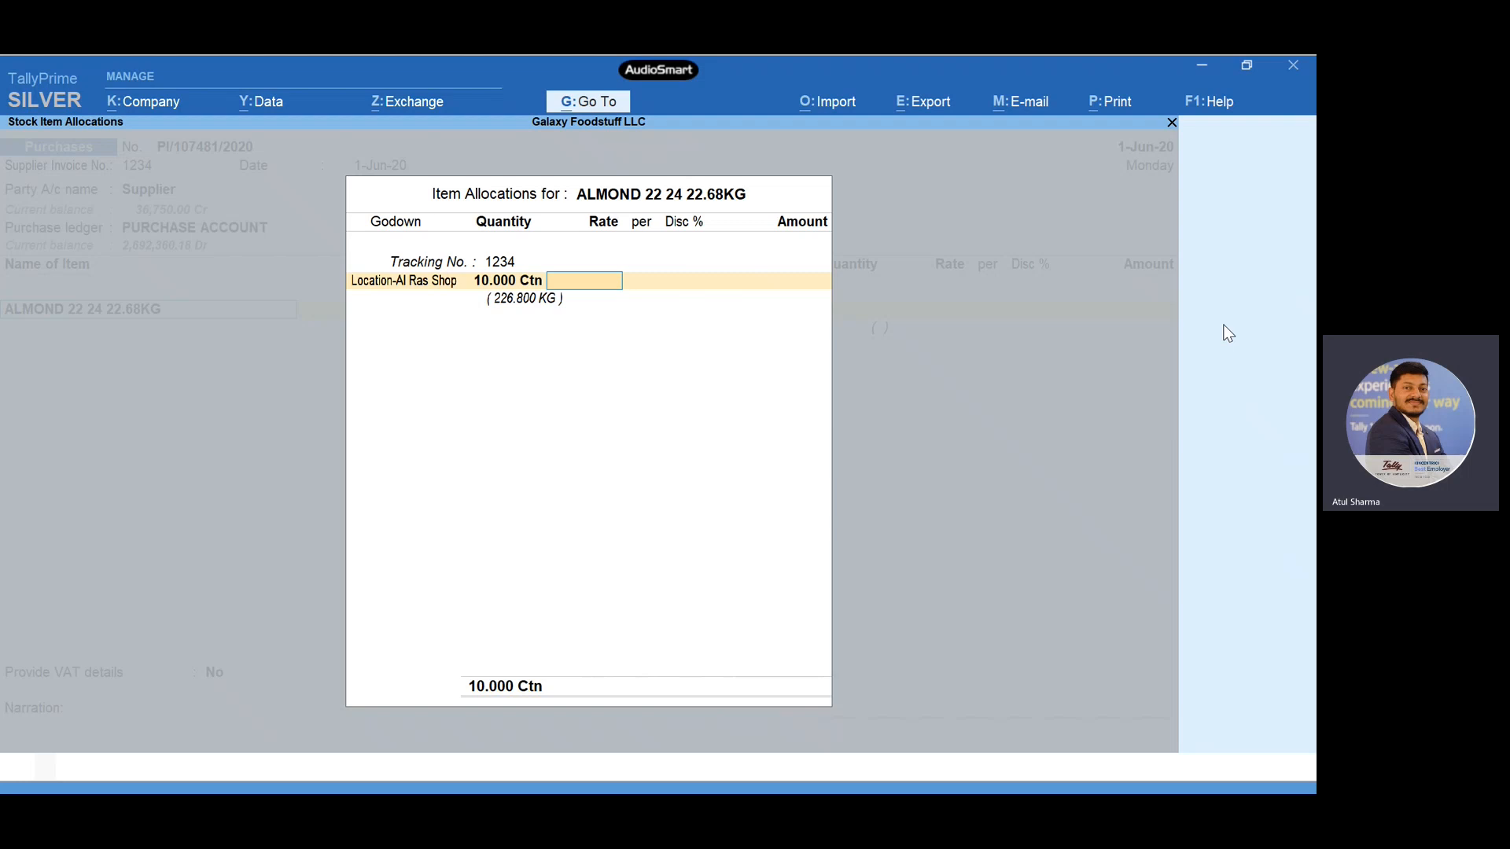
- Set the item's rate to $100 per Ctn and accept the exchange rate of AED 3.675/$
type("$100")
key("Return")
key("Return")
key("Return")
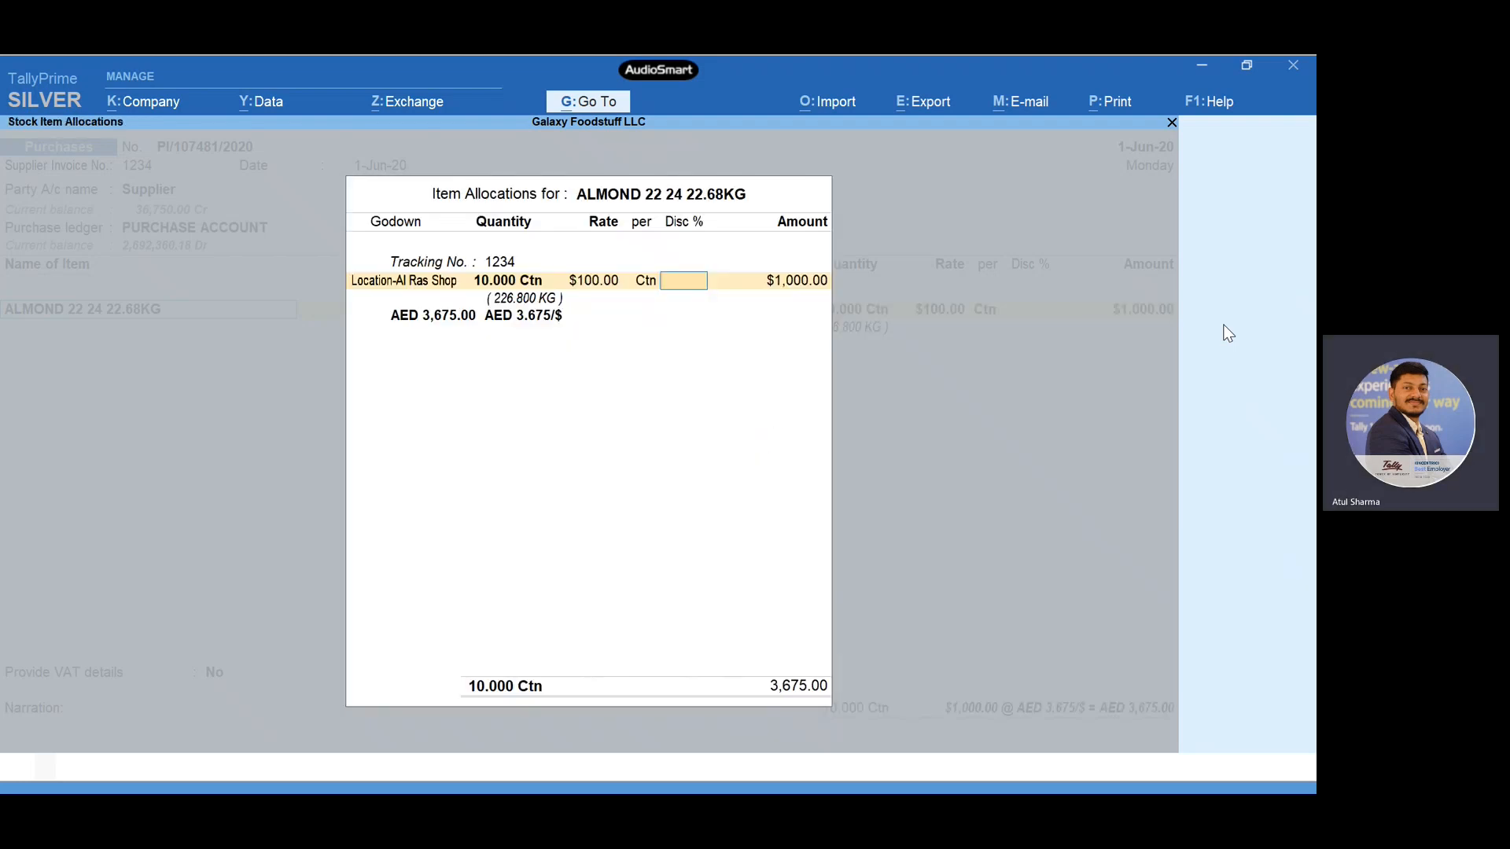
key("BackSpace")
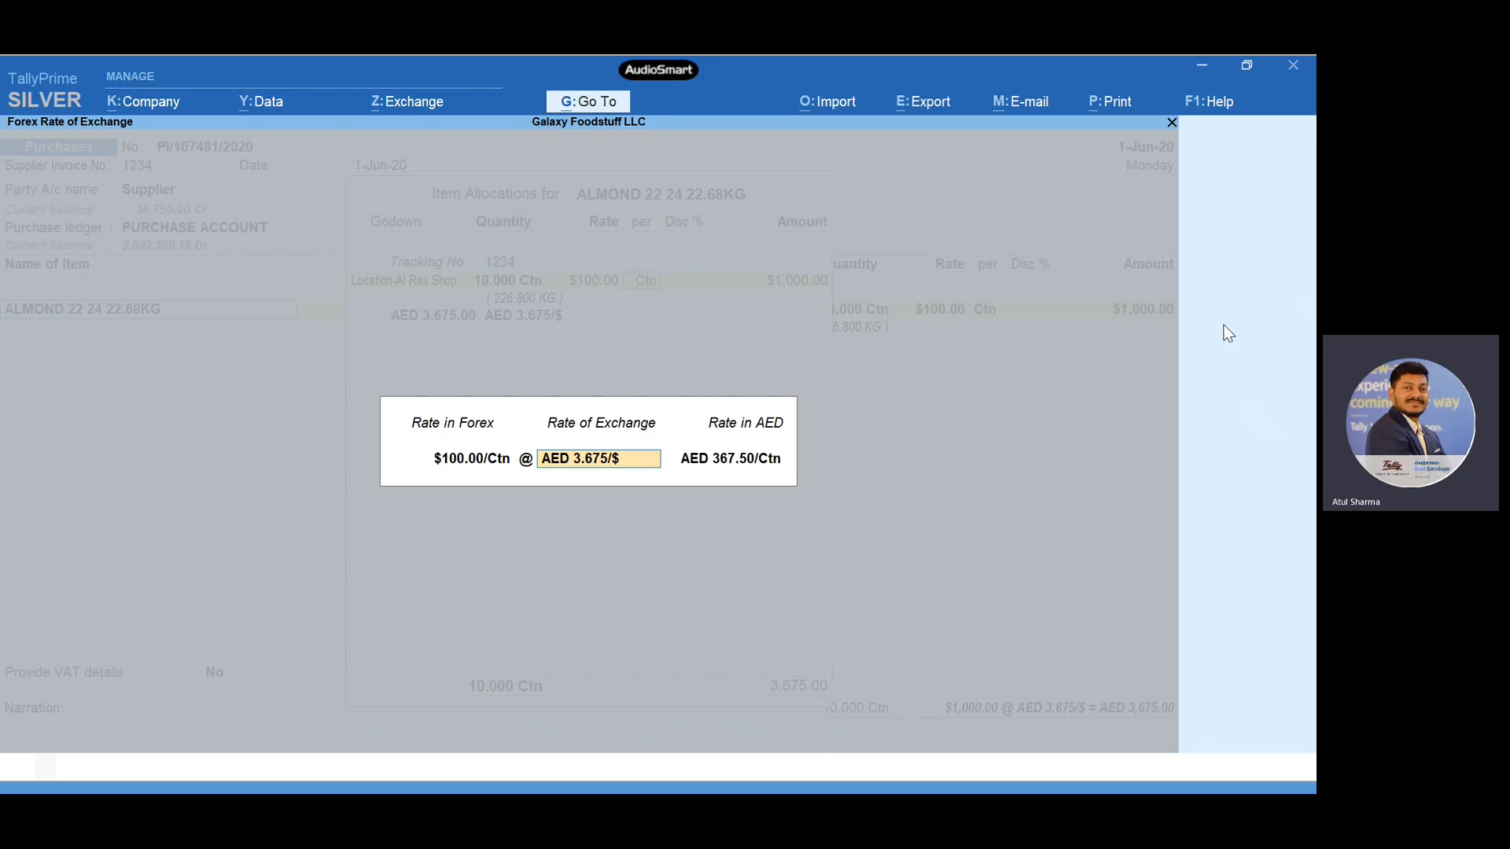
key("Return")
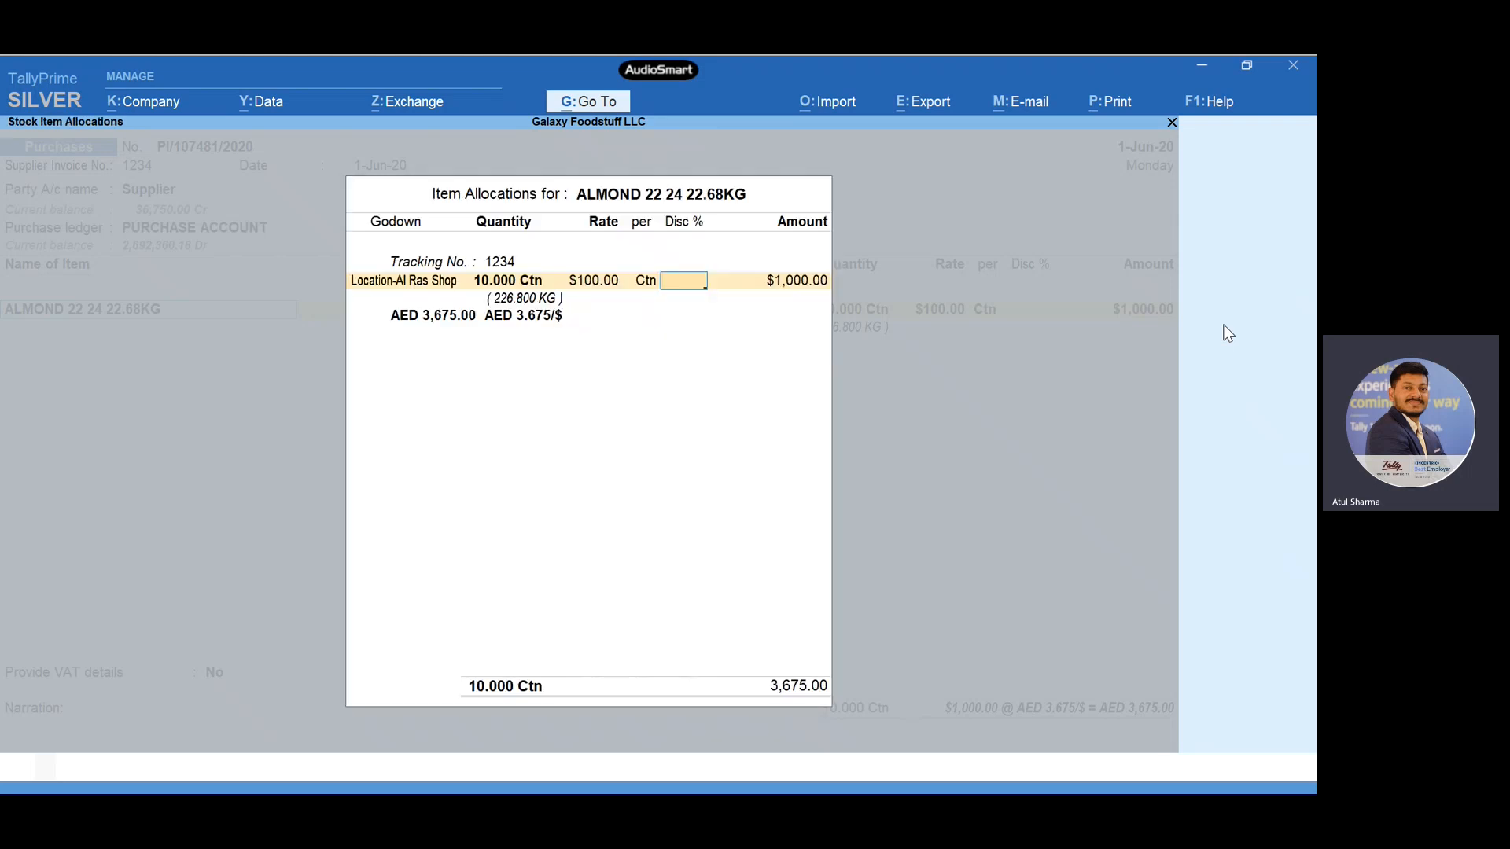
- Accept the item allocation without a discount, and keep the default taxable value in its tax details
key("Return")
key("Return")
key("Return")
key("Return")
key("Return")
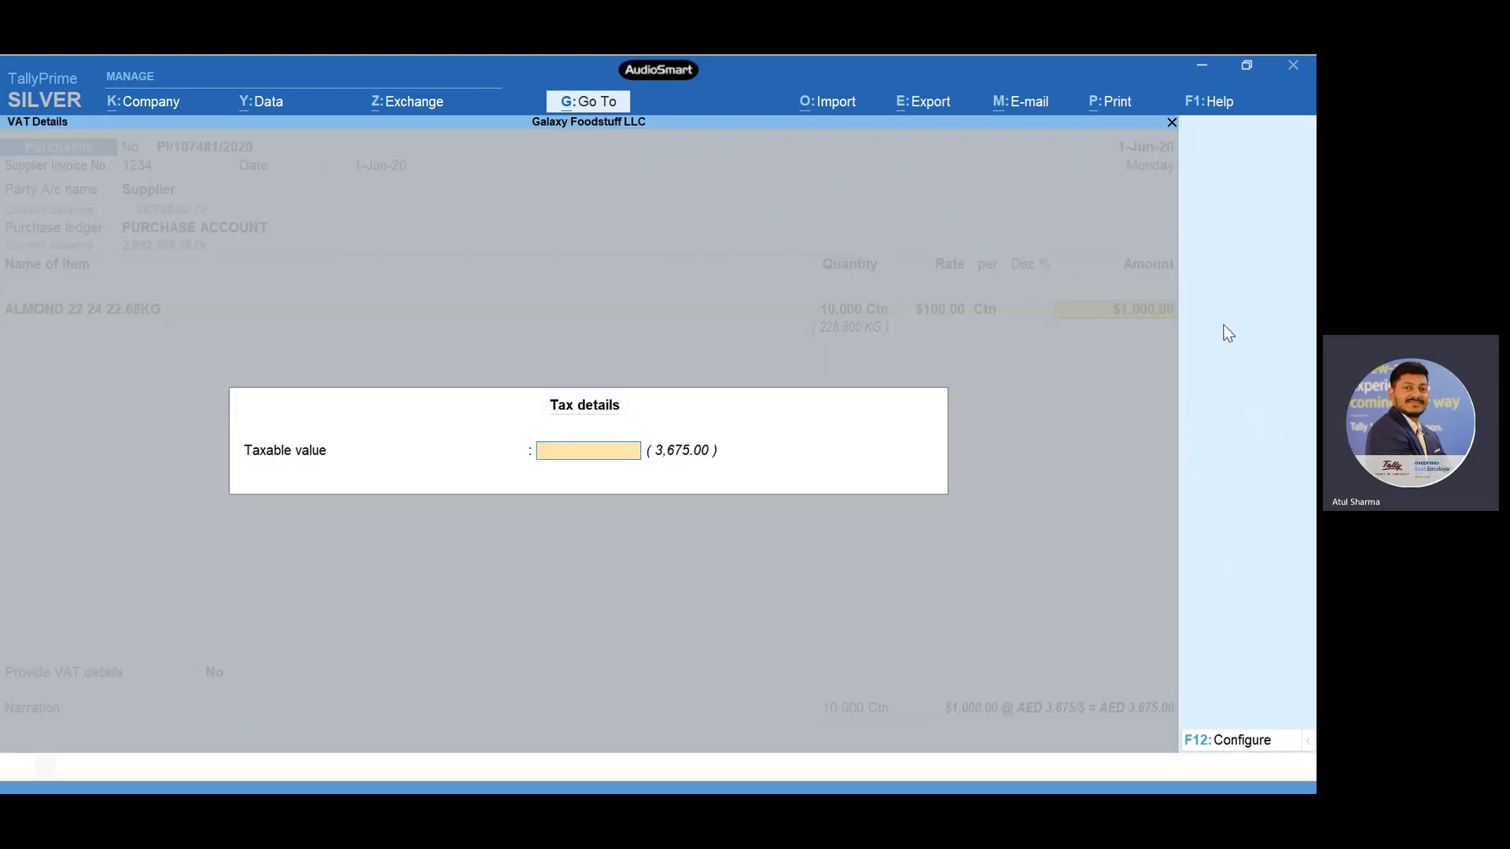
key("Return")
key("Return")
key("Return")
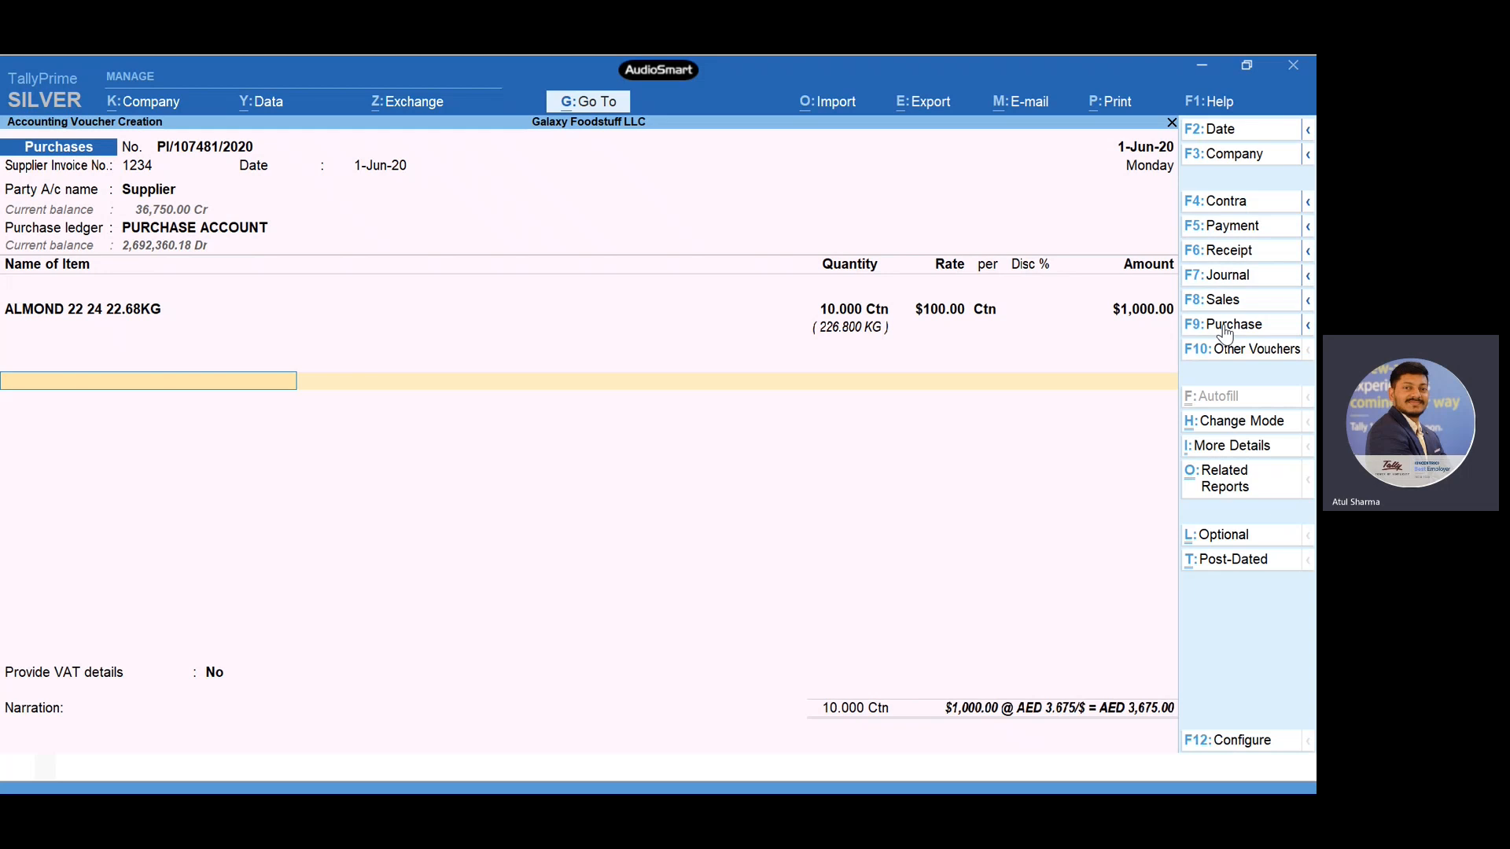
- End the item list and allocate the supplier's $1,000.00 credit to new bill reference 1234 without credit days
key("Return")
key("Return")
key("Return")
key("Return")
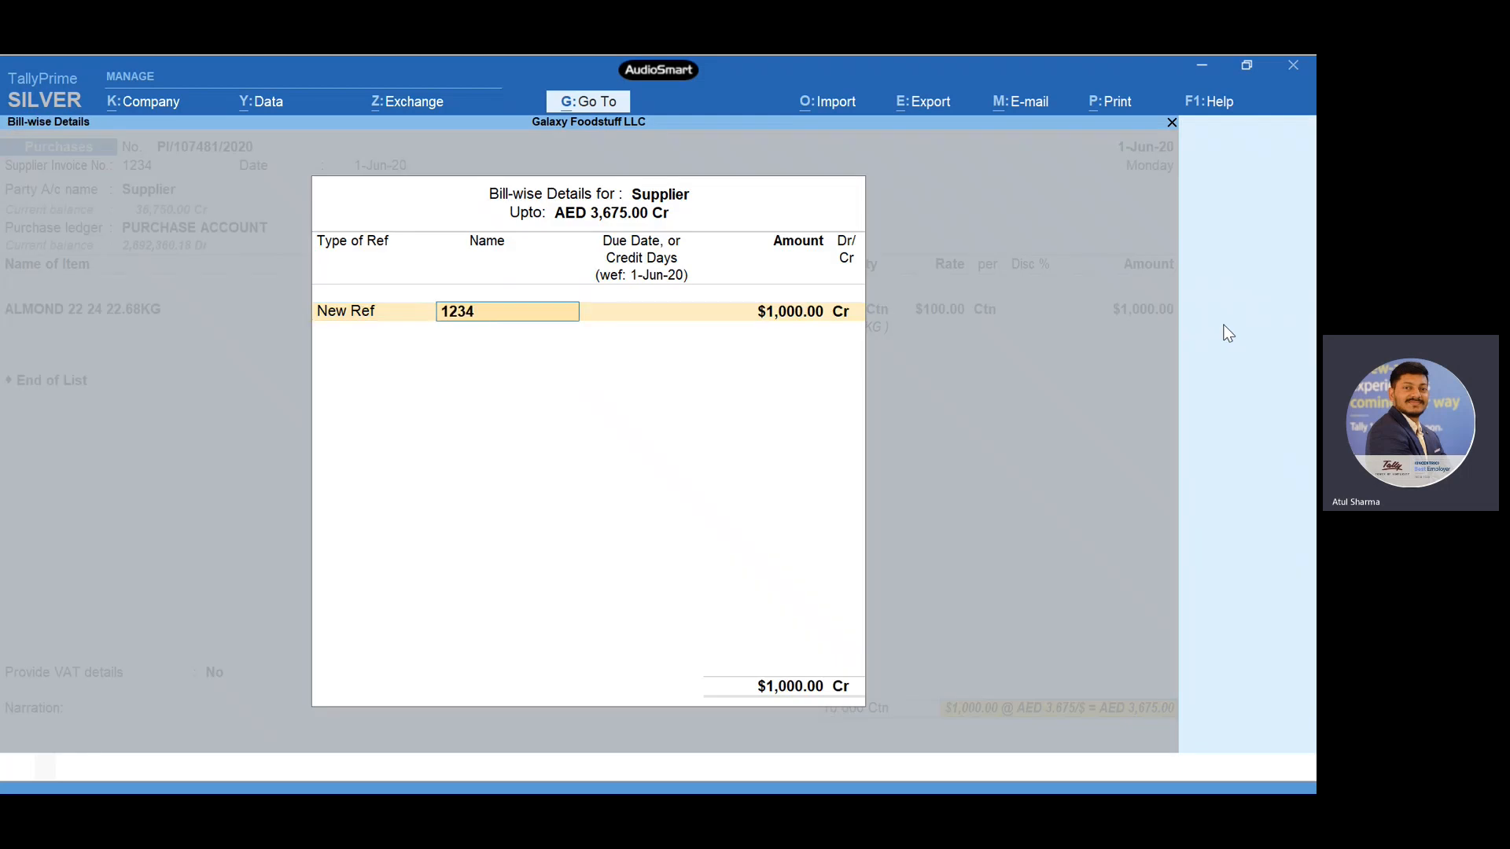
key("Return")
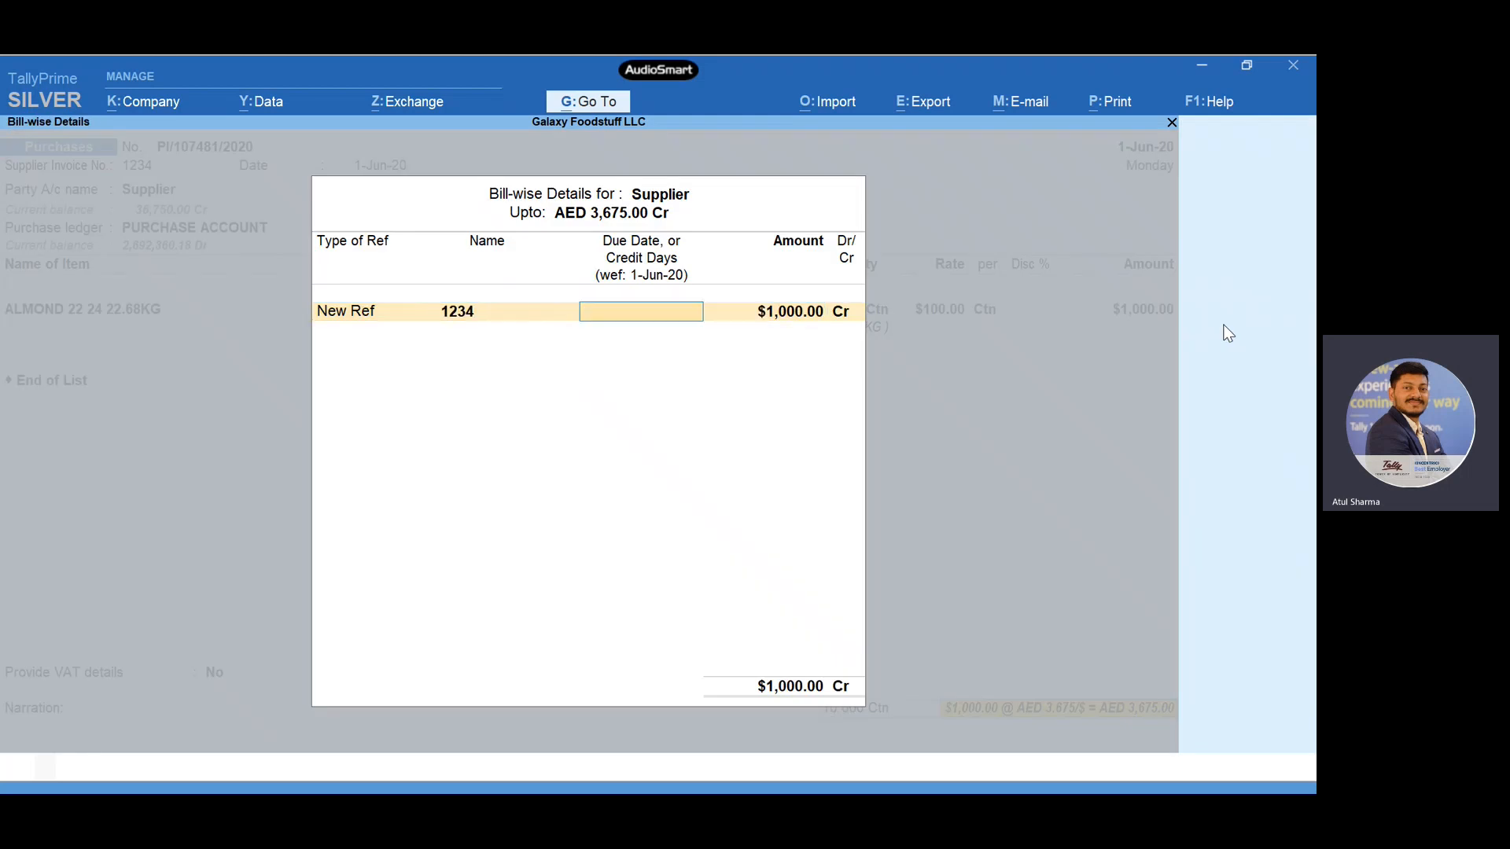
key("BackSpace")
key("BackSpace")
key("BackSpace")
key("Return")
key("Return")
key("Return")
key("Return")
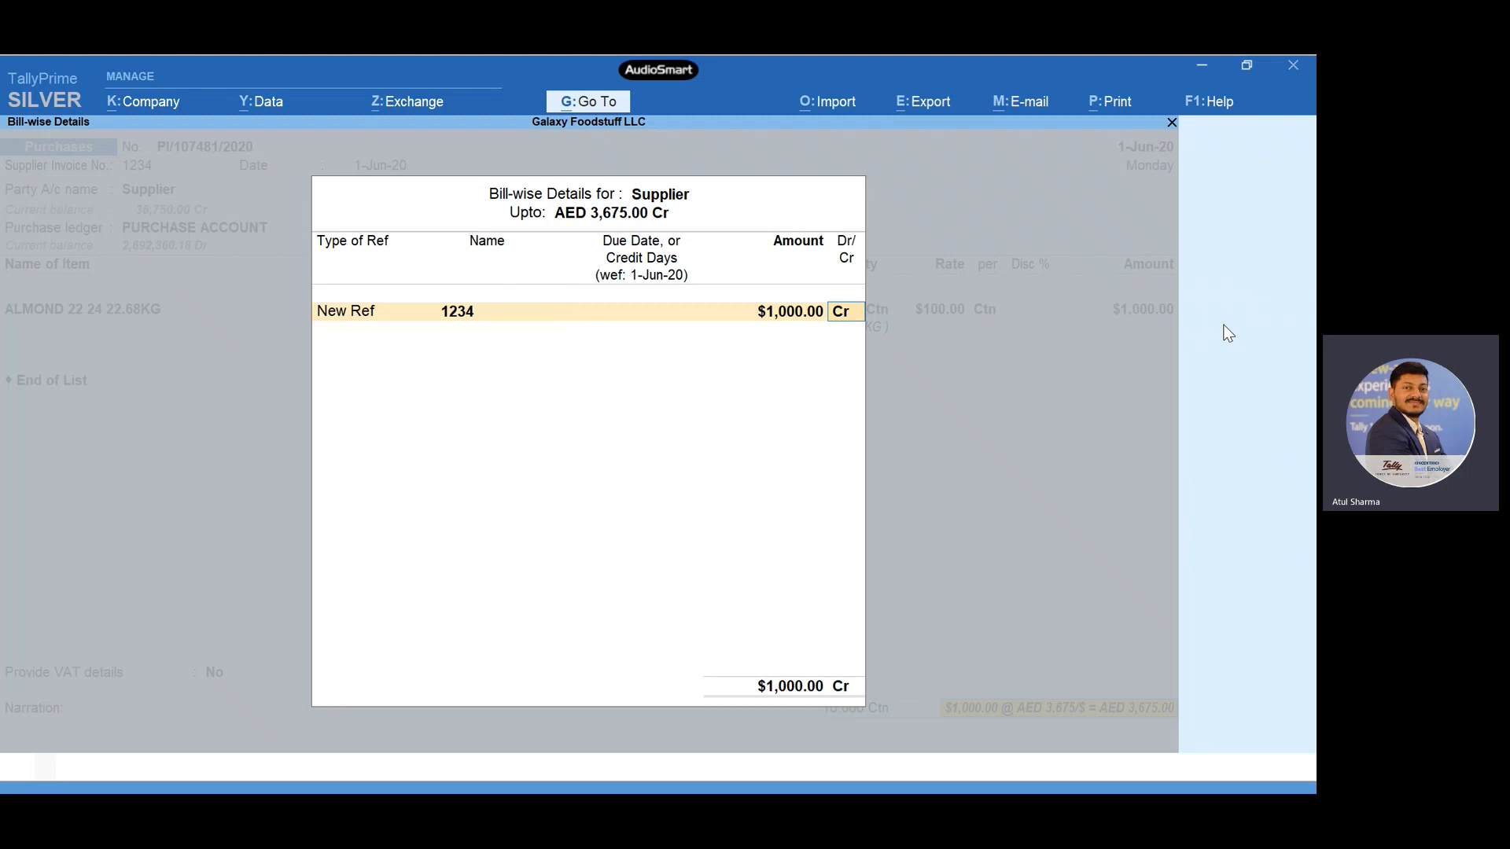
- Accept the supplier's bill-wise details and save the purchase voucher without a narration
key("Return")
key("Return")
key("Return")
key("Return")
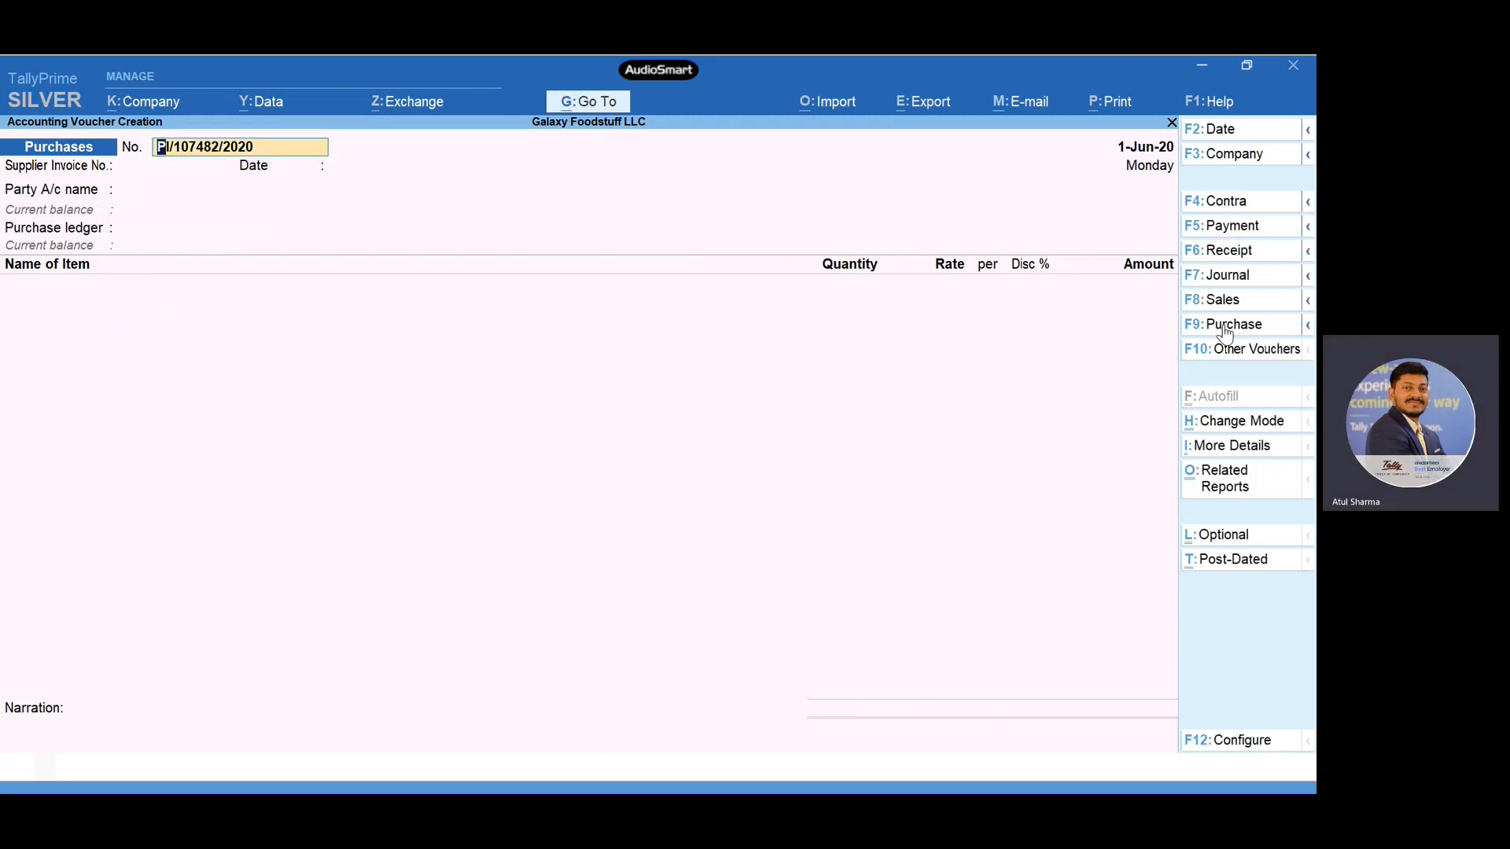
- Set the voucher date to 2-Jun-20 and switch to a voucher of type Payment
key("F2")
key("Return")
left_click(1232, 234)
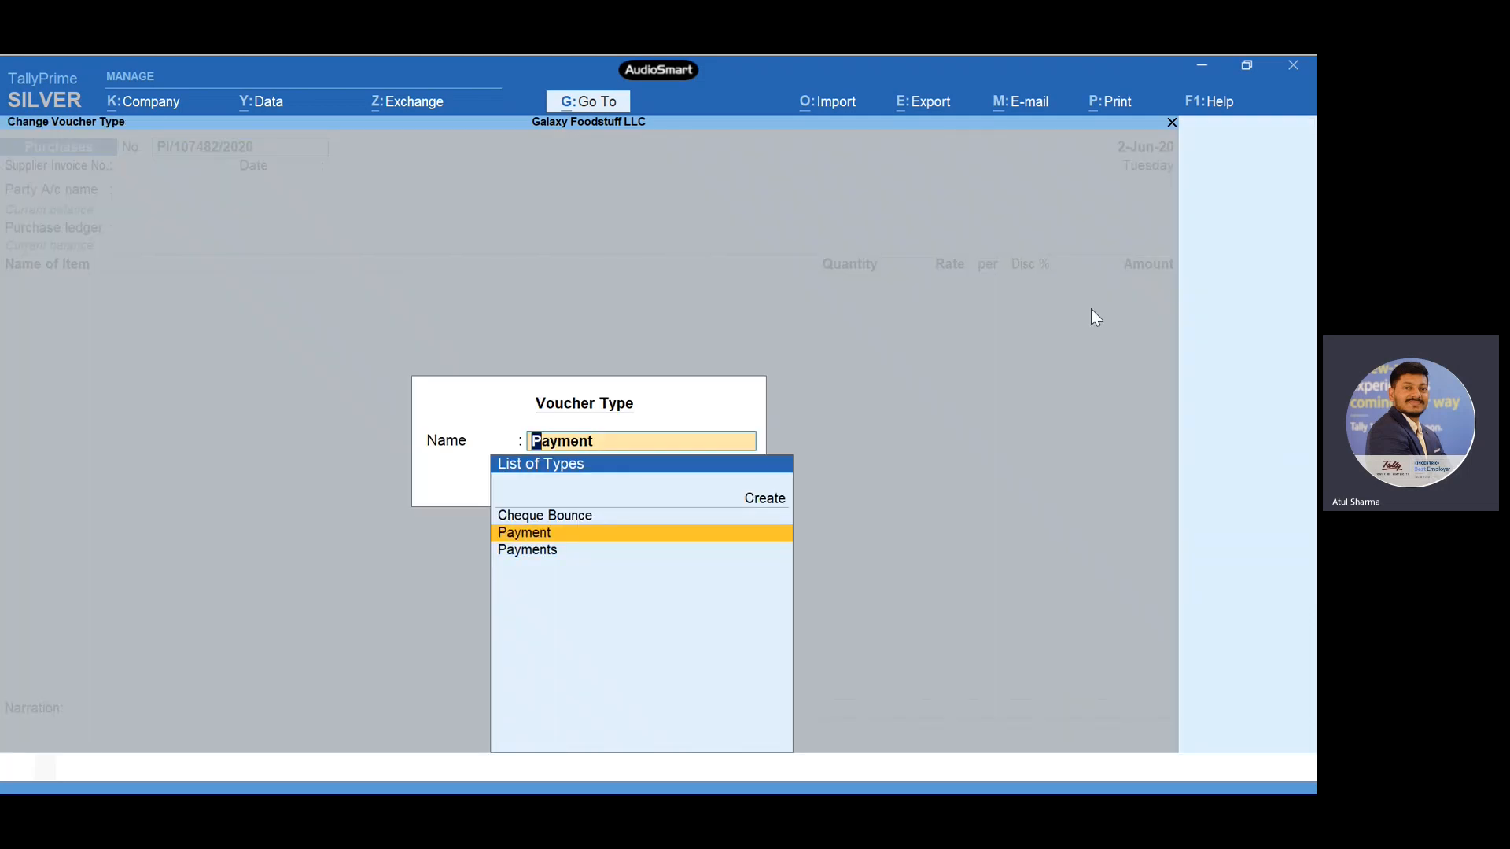
key("Return")
key("Return")
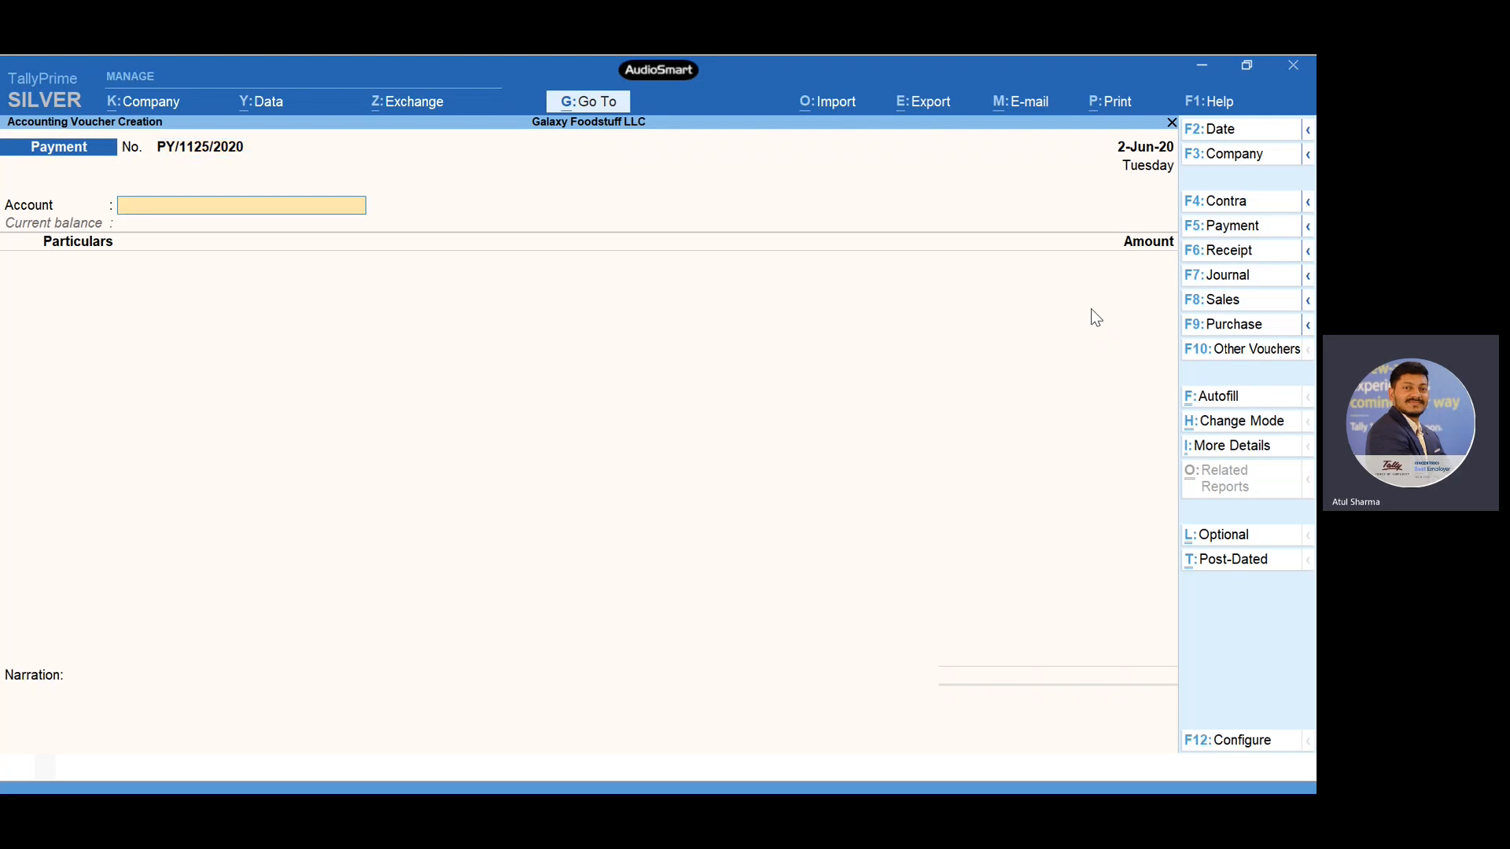
- Choose Cash as the paying account and Supplier as the ledger being paid
type("Ca")
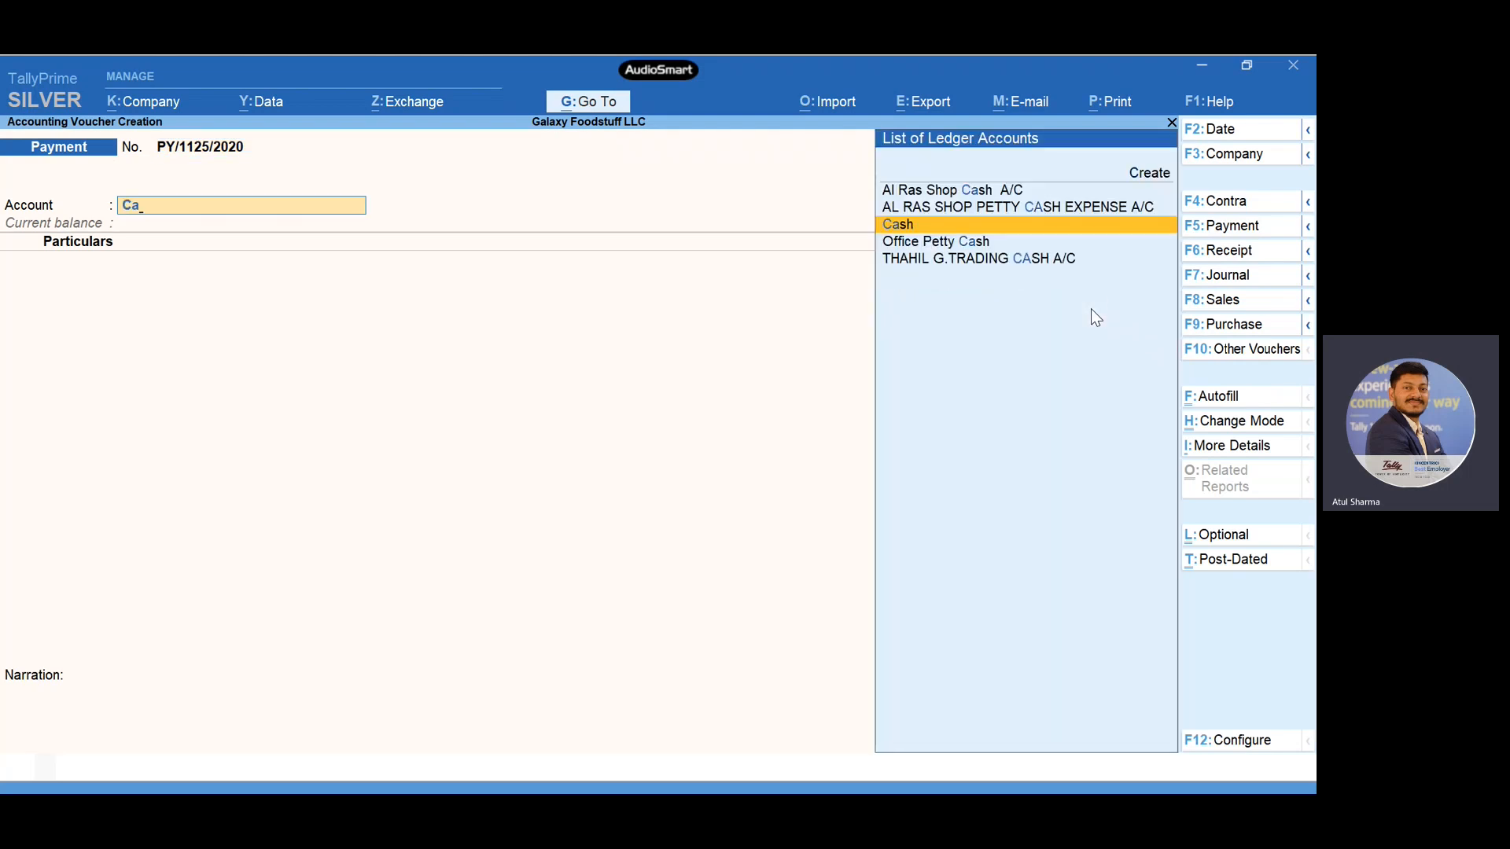
key("Return")
key("ctrl+a")
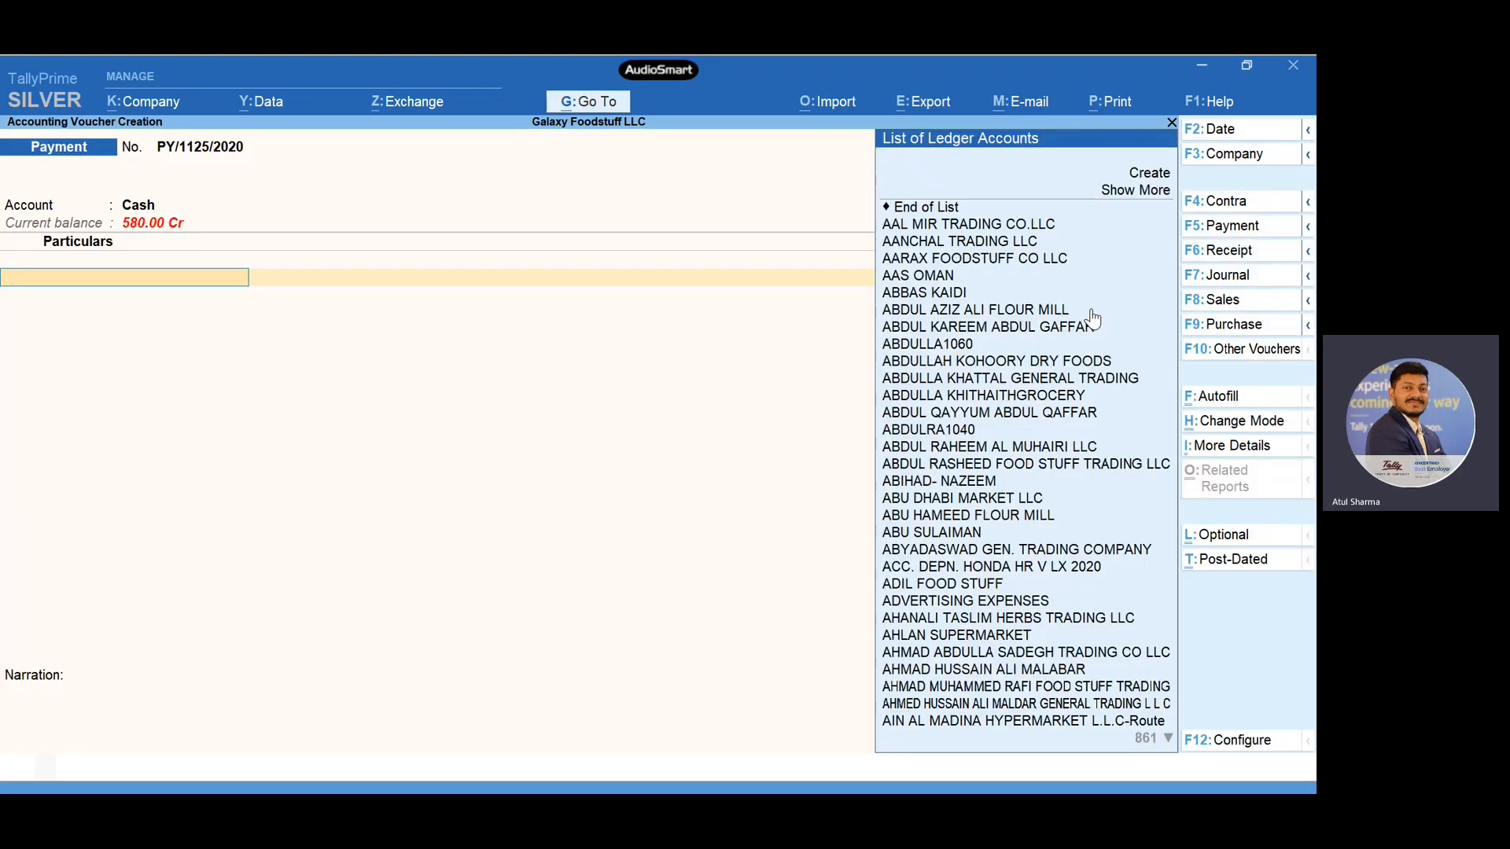
type("Supp")
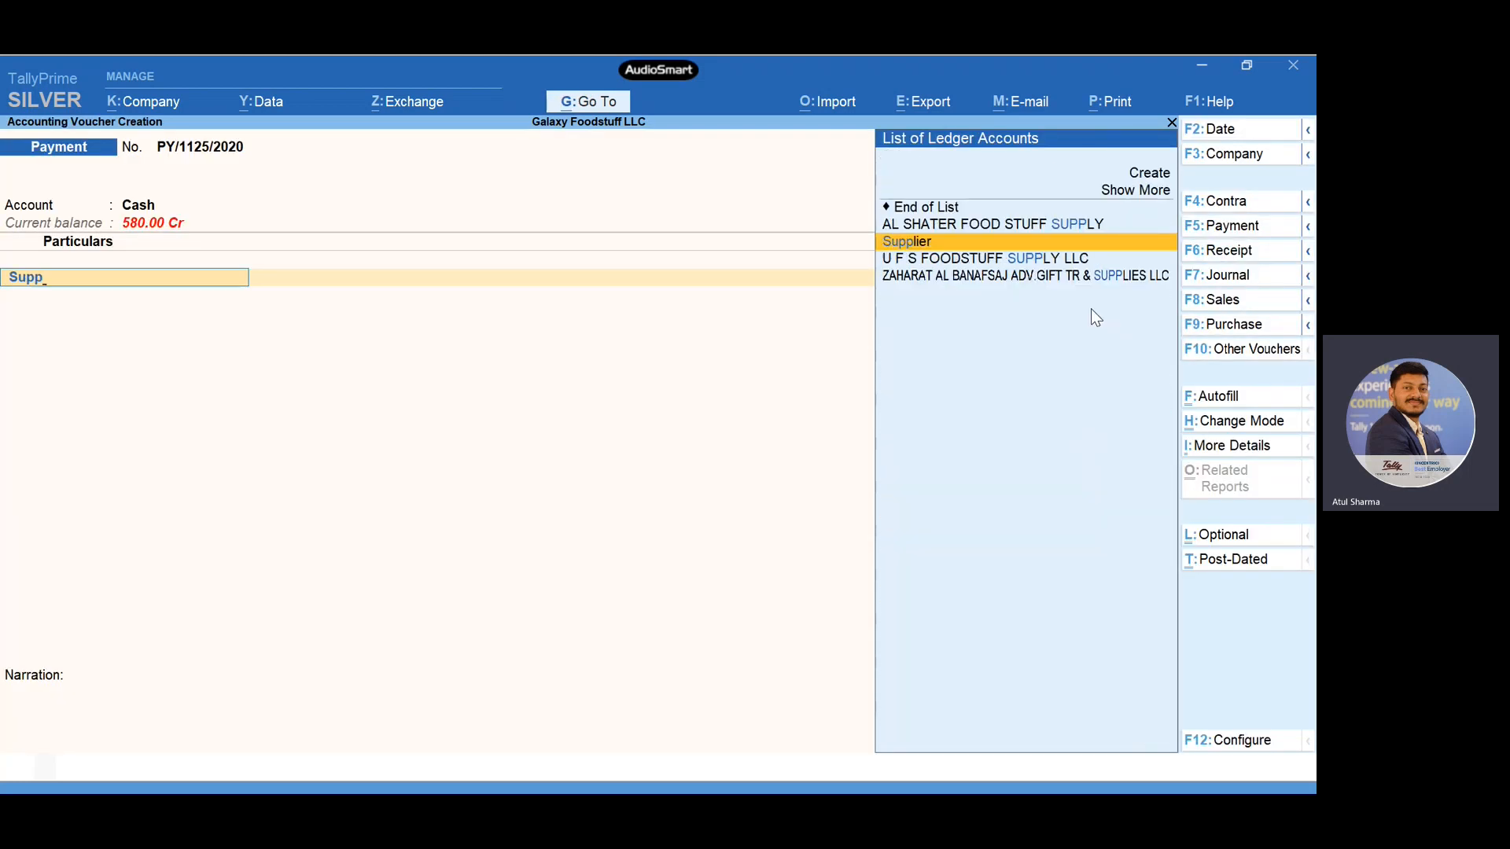
key("Return")
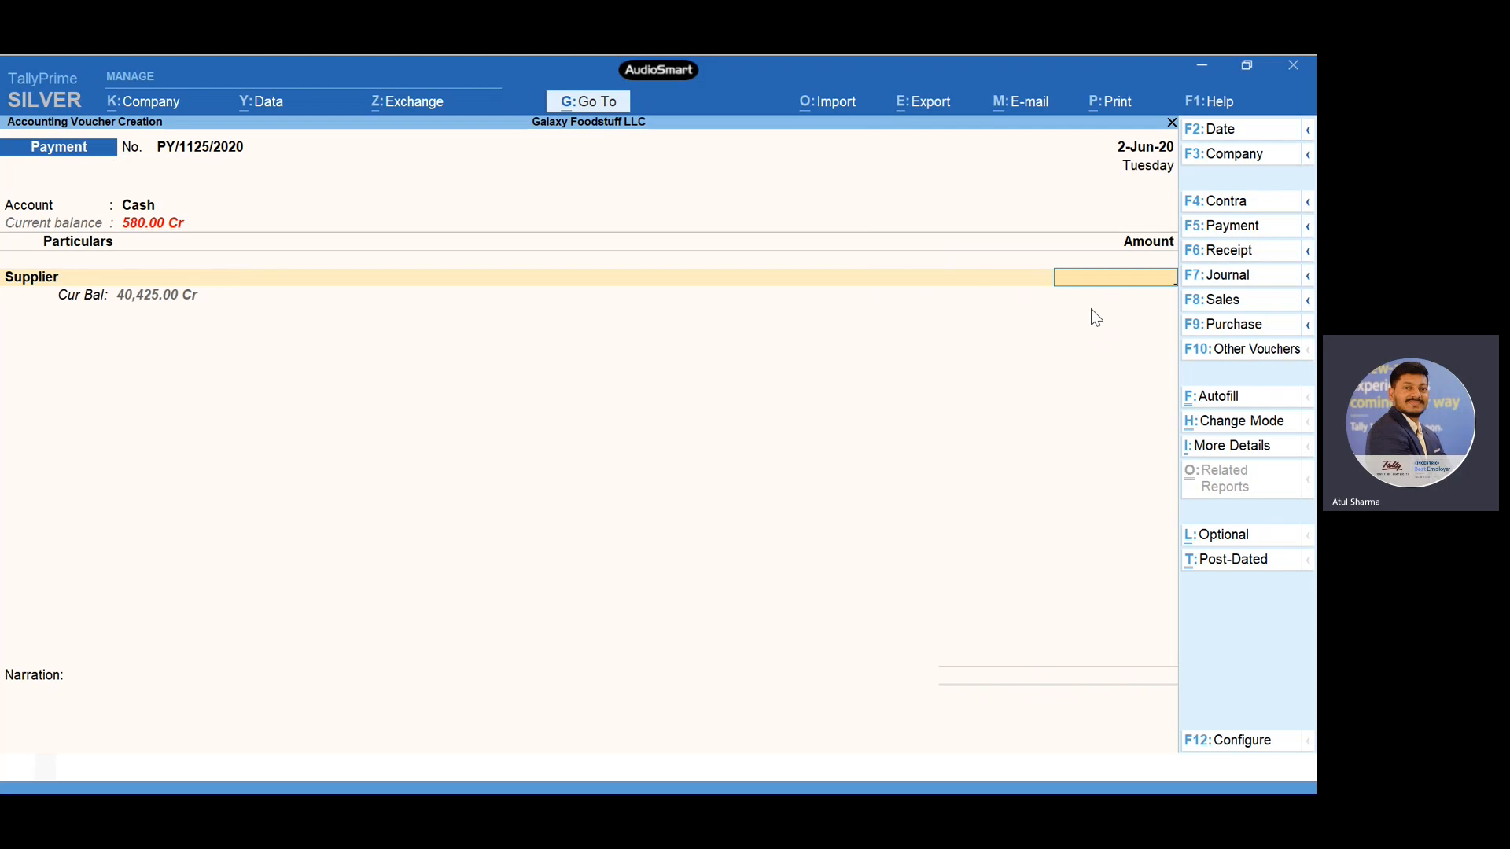
- Enter a payment amount of $1000 for the supplier at an exchange rate of AED 3.75/$
type("$1000")
key("Return")
key("Return")
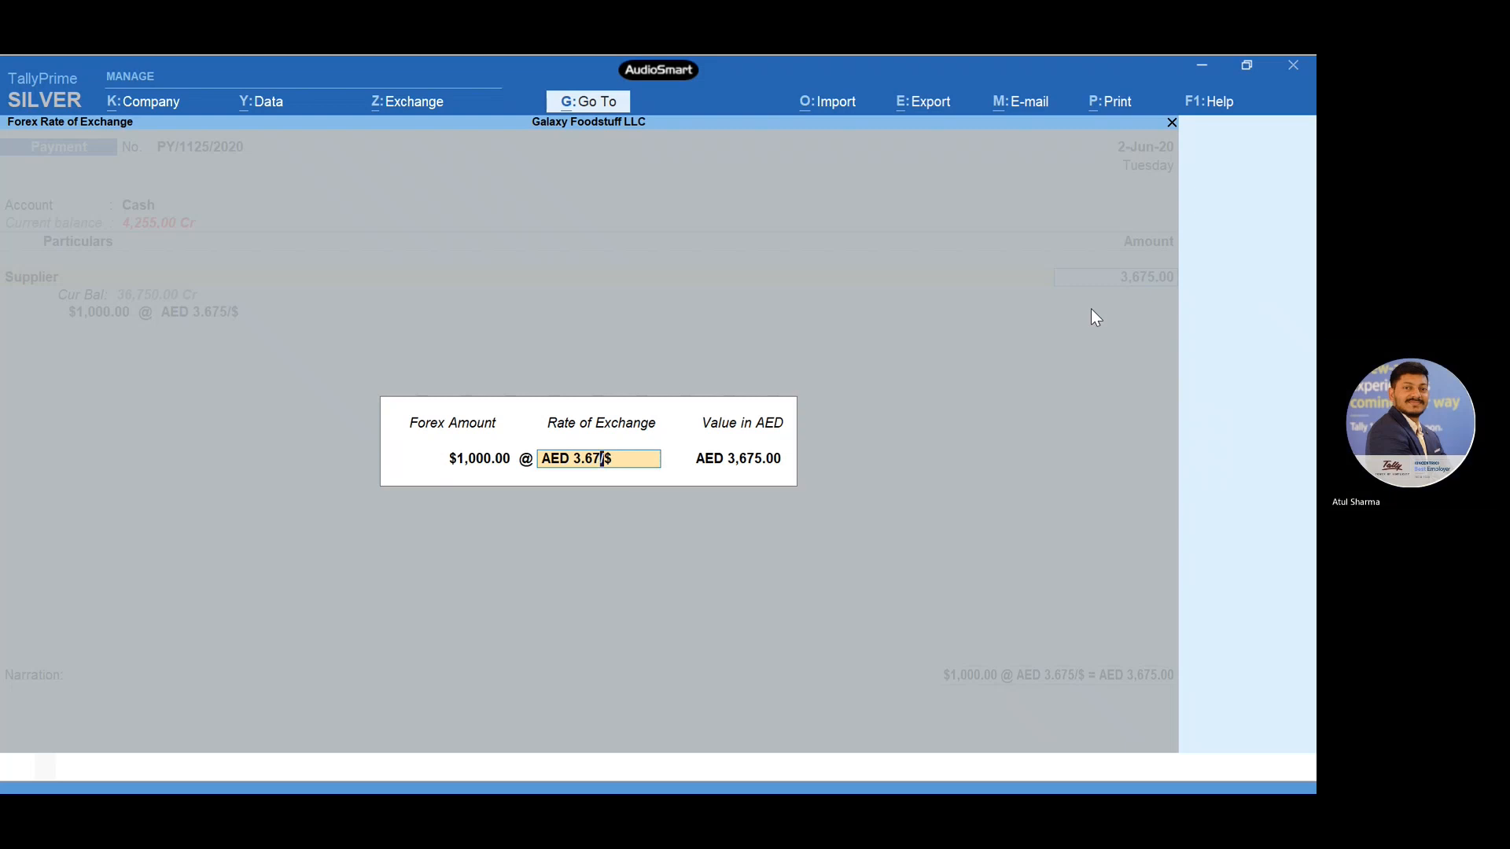
key("BackSpace")
key("BackSpace")
type("75")
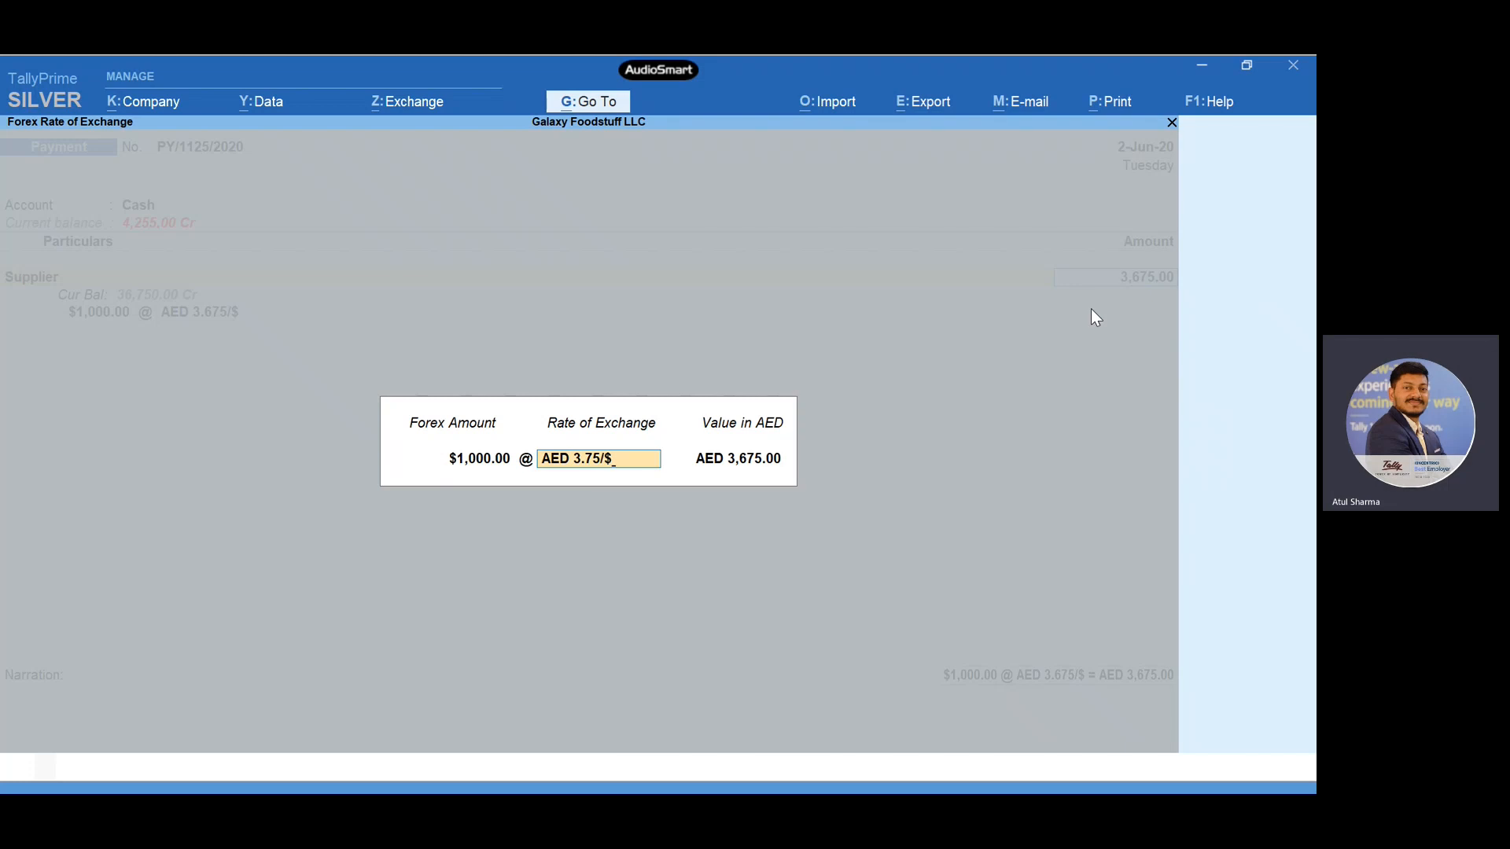
key("Return")
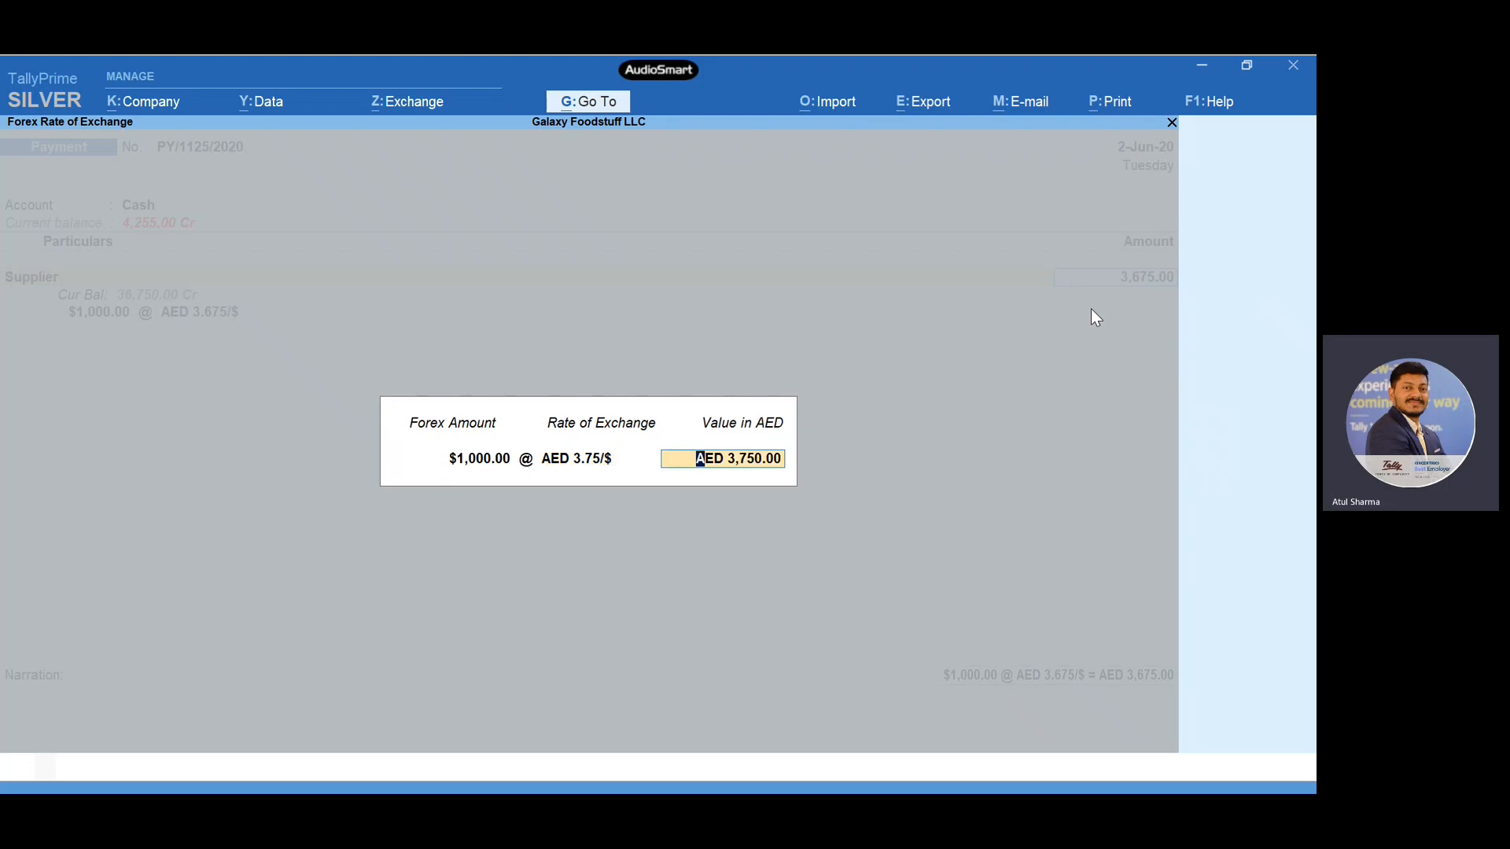
key("Return")
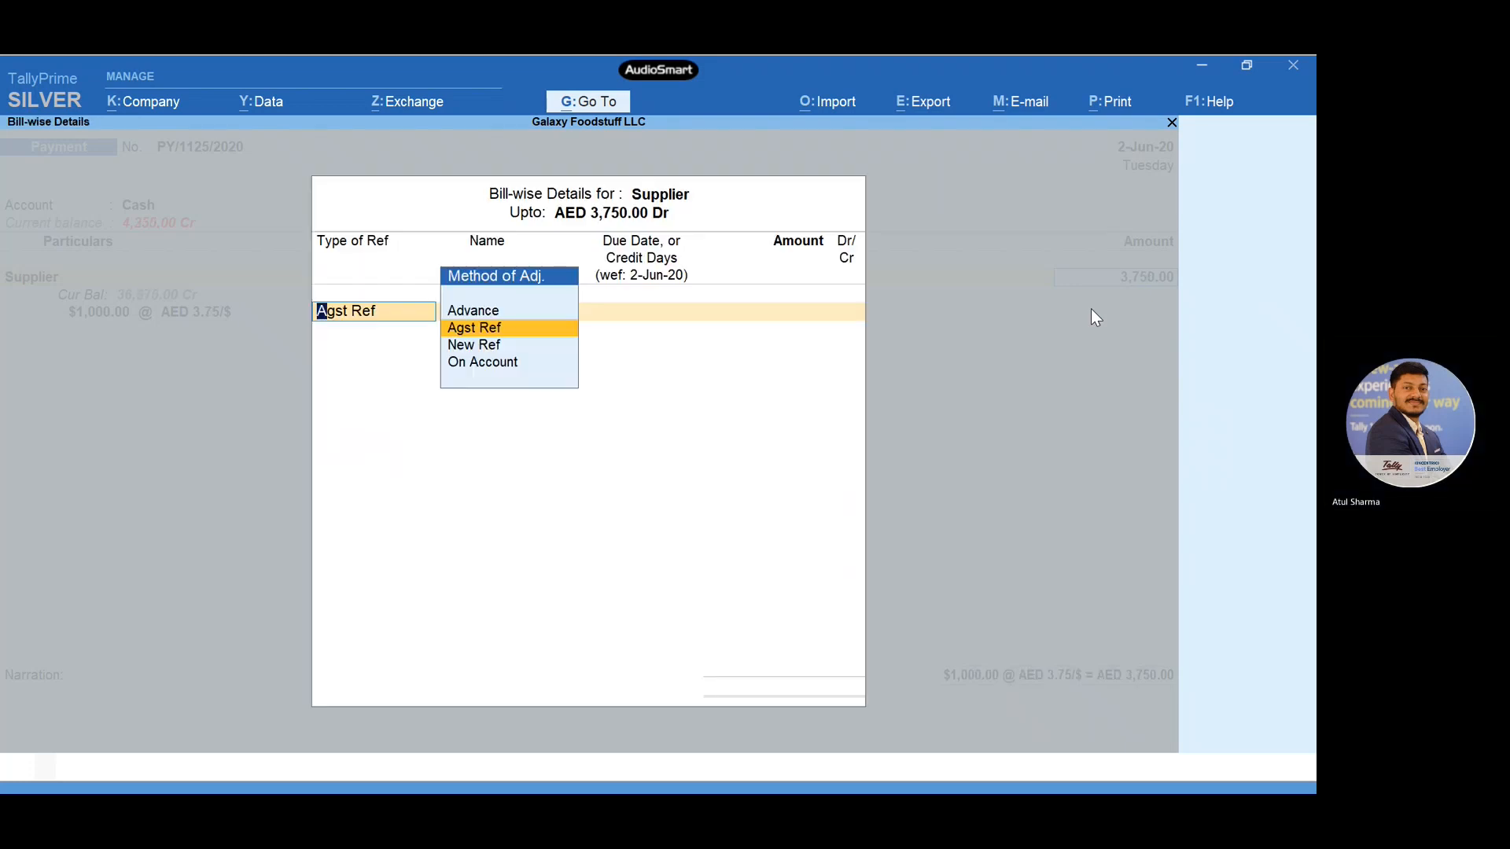
- Allocate the payment as Agst Ref to the supplier's pending bill 1234 dated 1-Jun-20
key("Return")
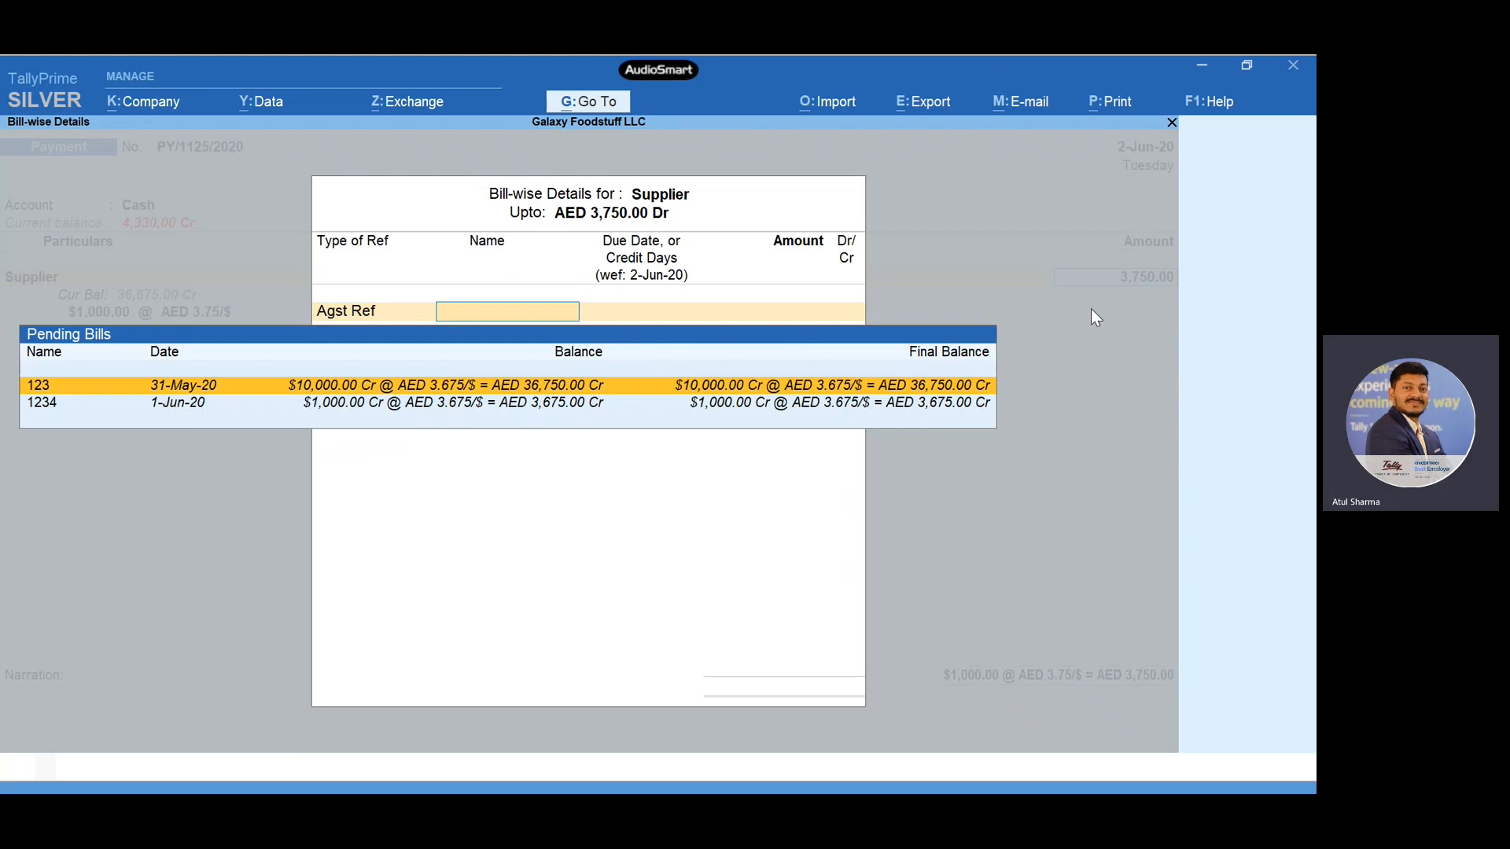
key("Down")
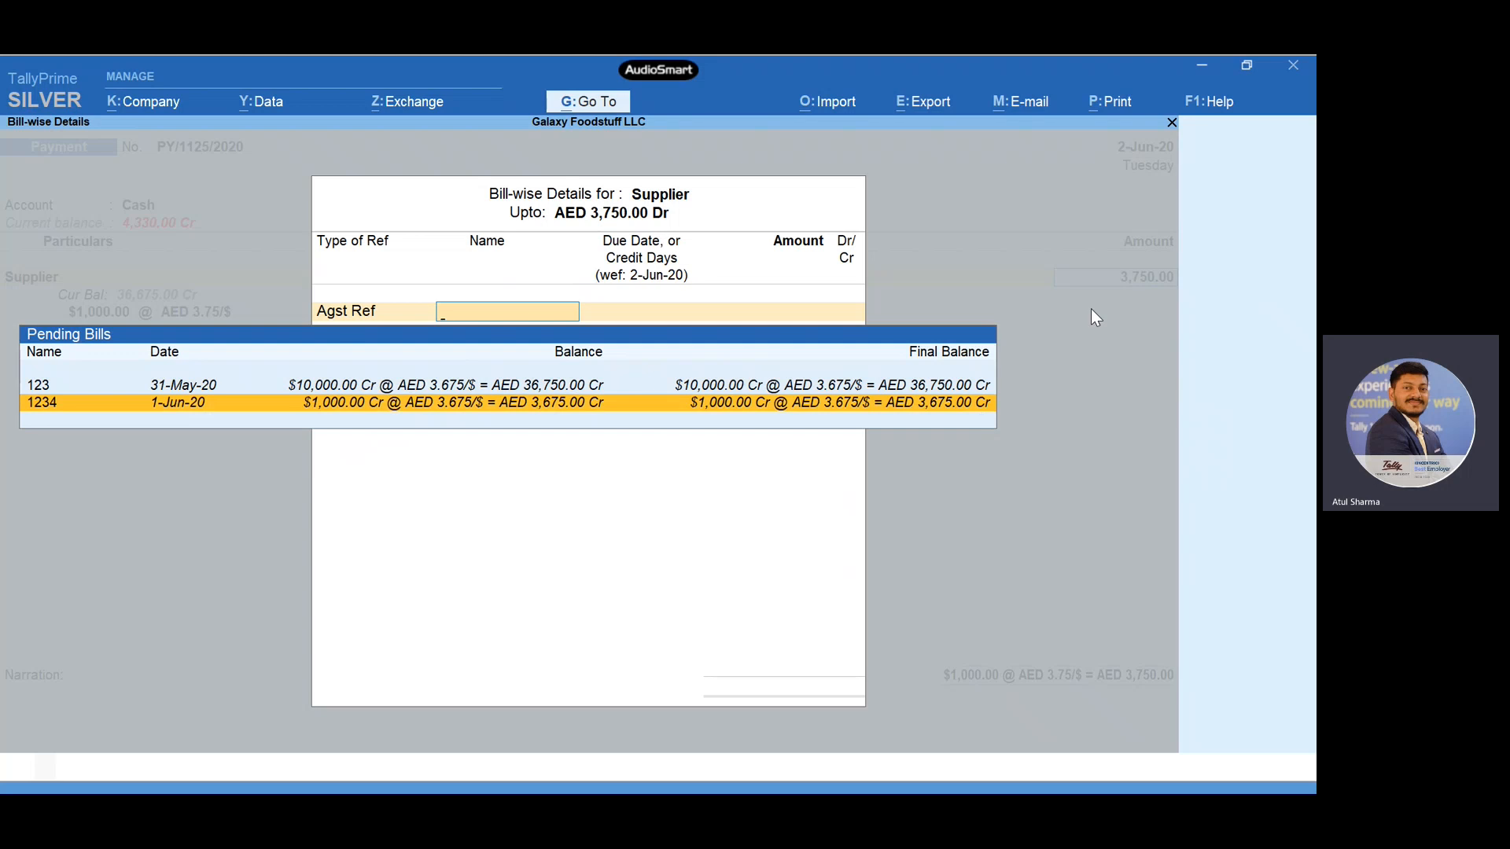
key("Return")
- Save the payment voucher despite the negative cash balance, and return to the Gateway of Tally
key("Return")
key("Return")
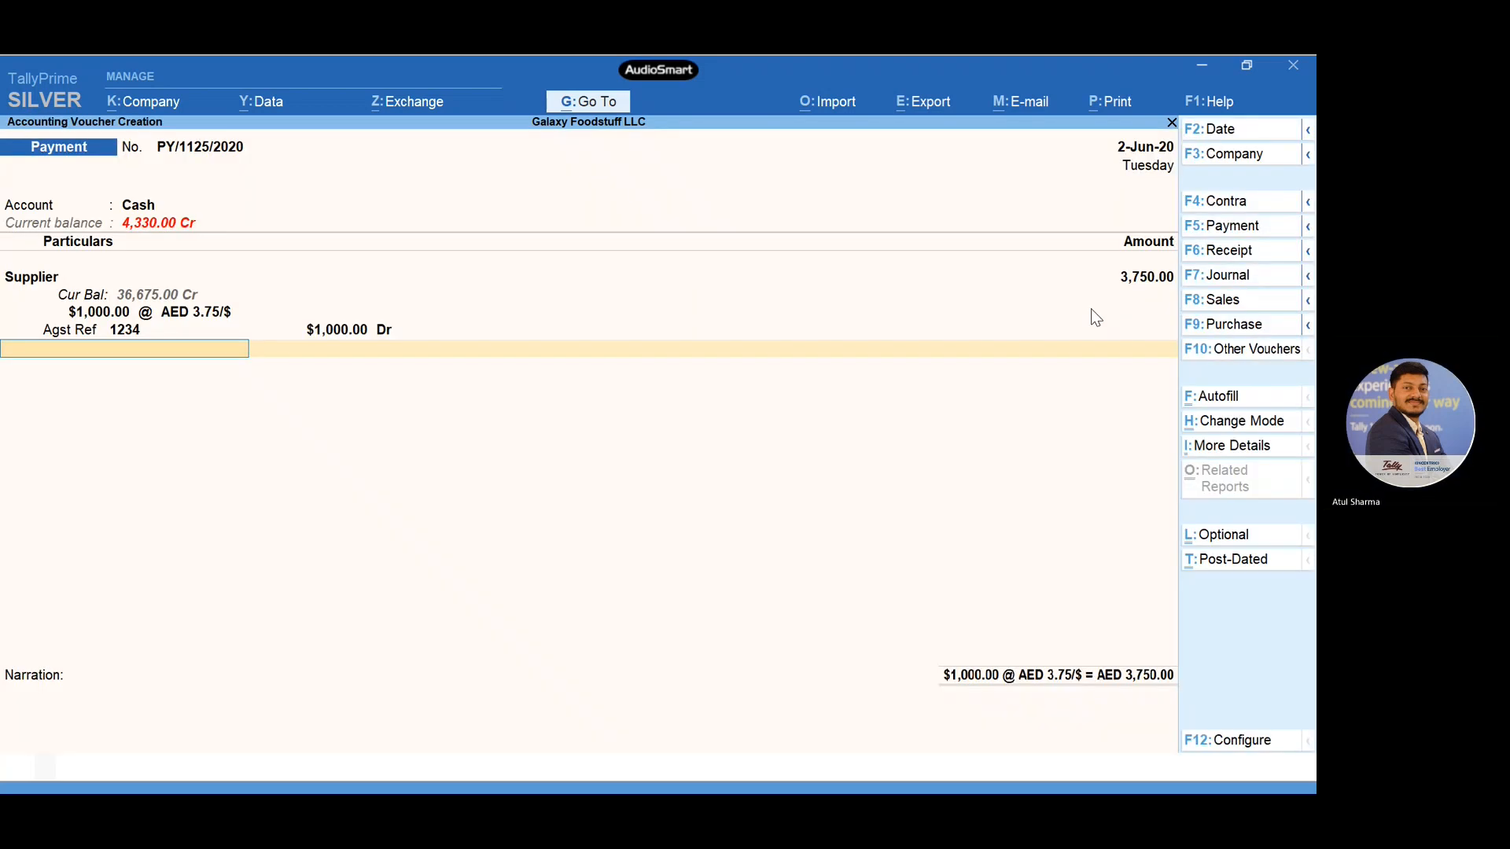
key("Return")
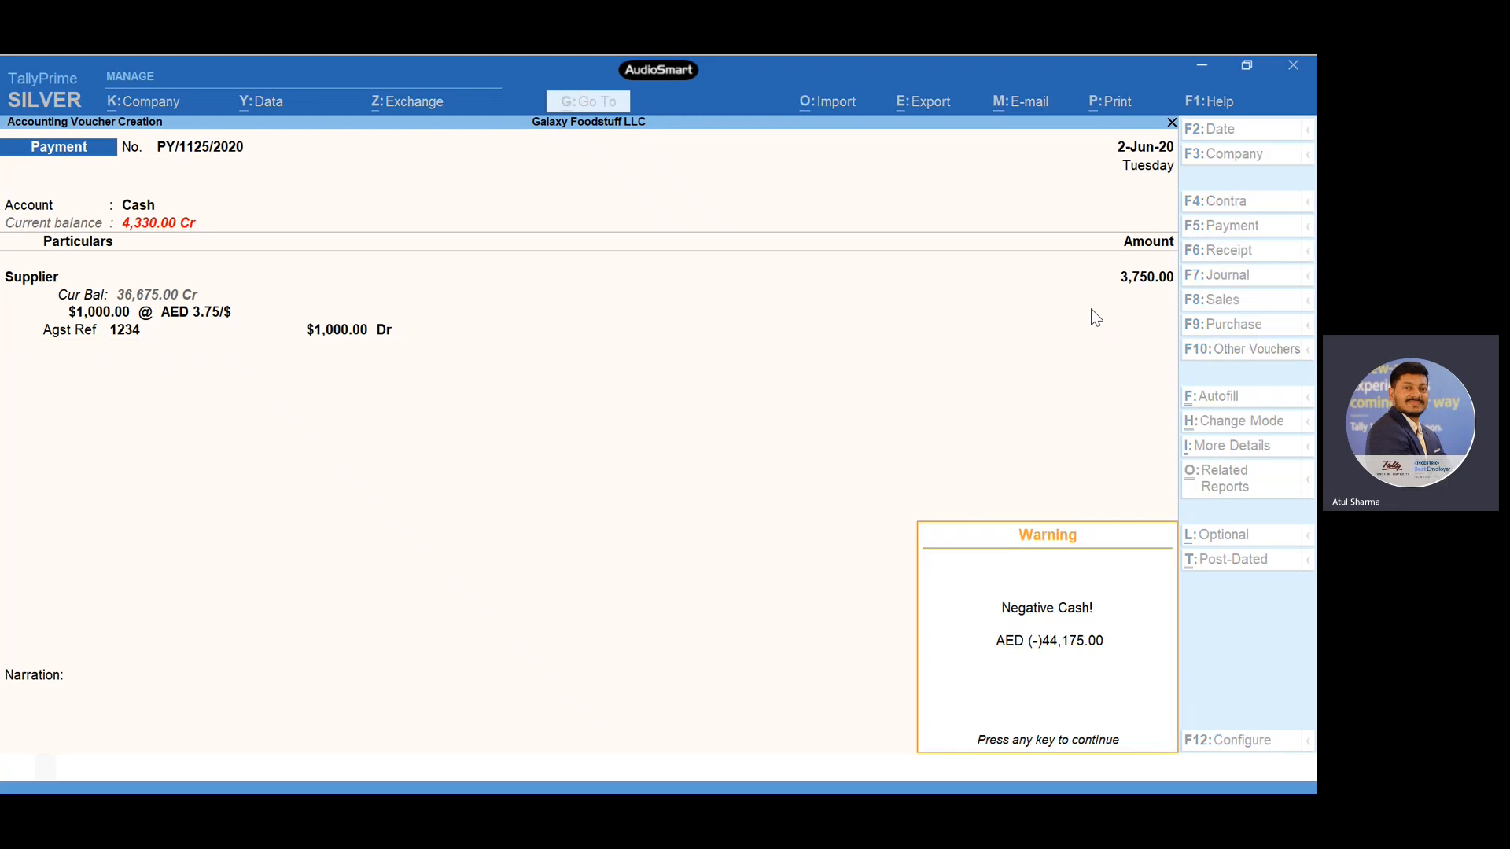
key("Return")
key("Return")
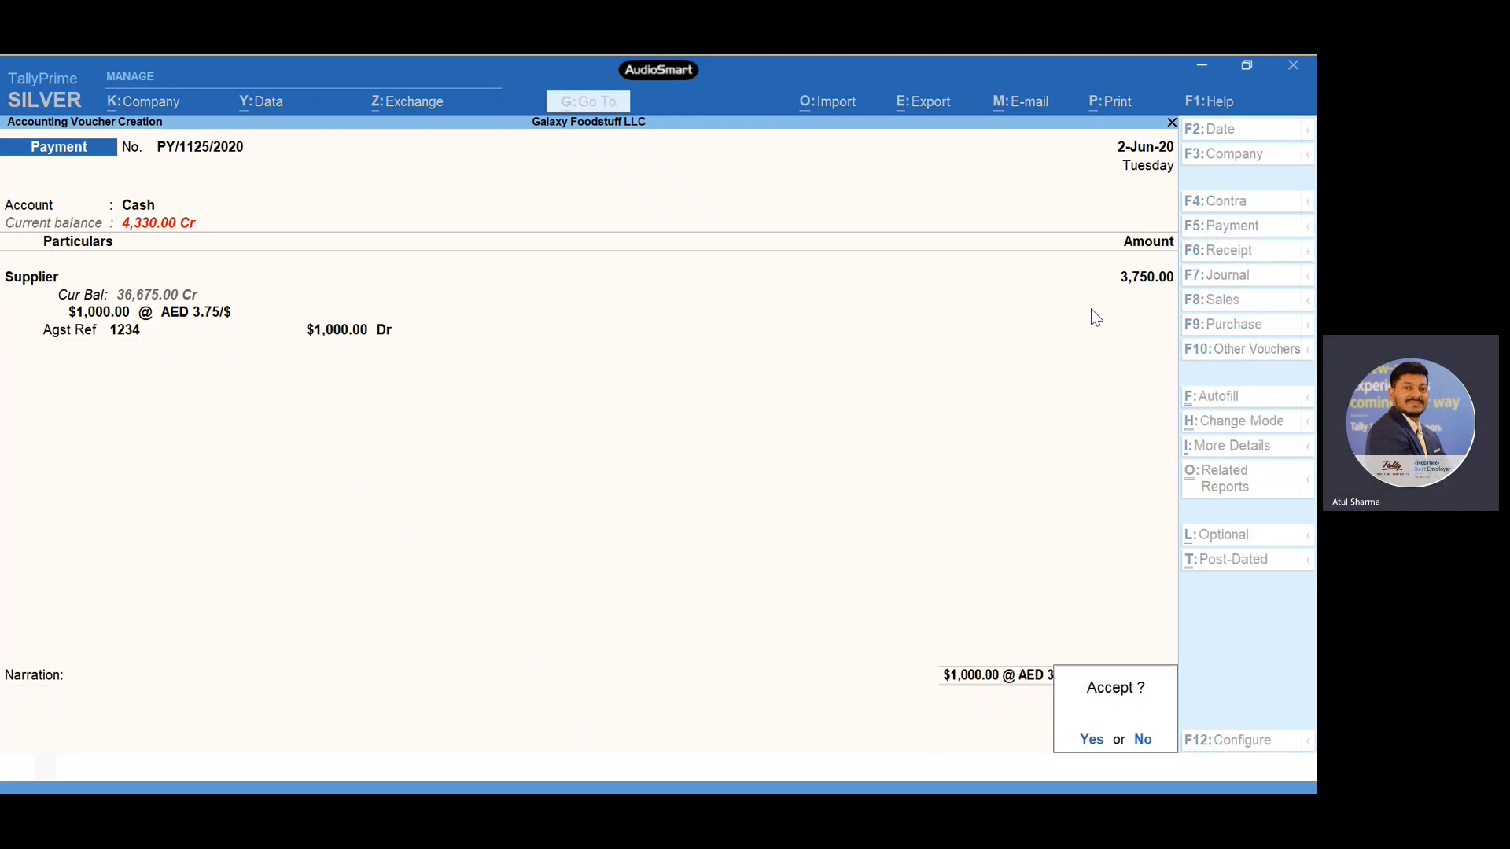
key("Return")
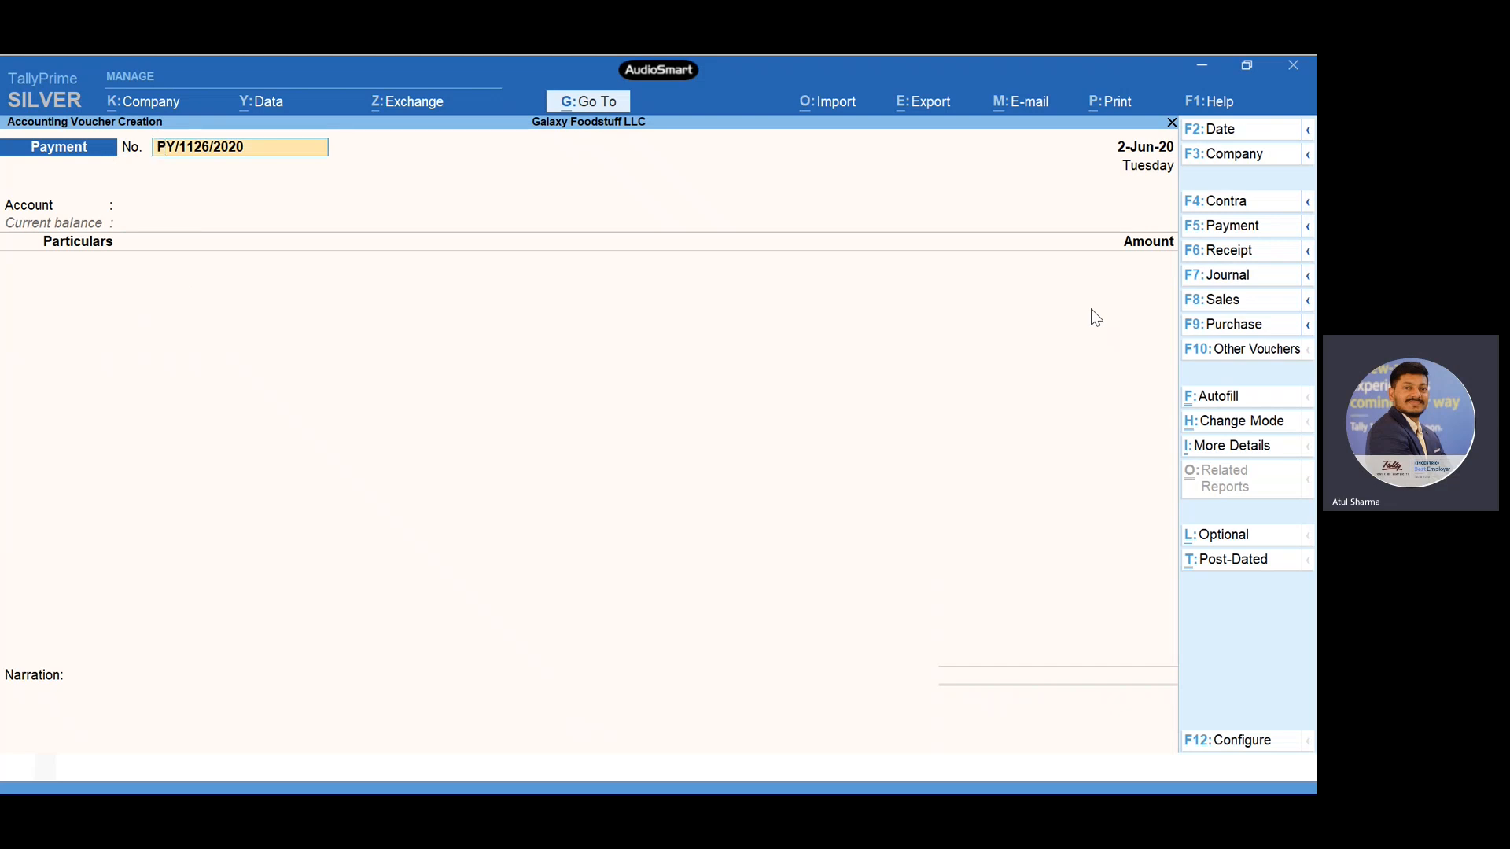
key("Escape")
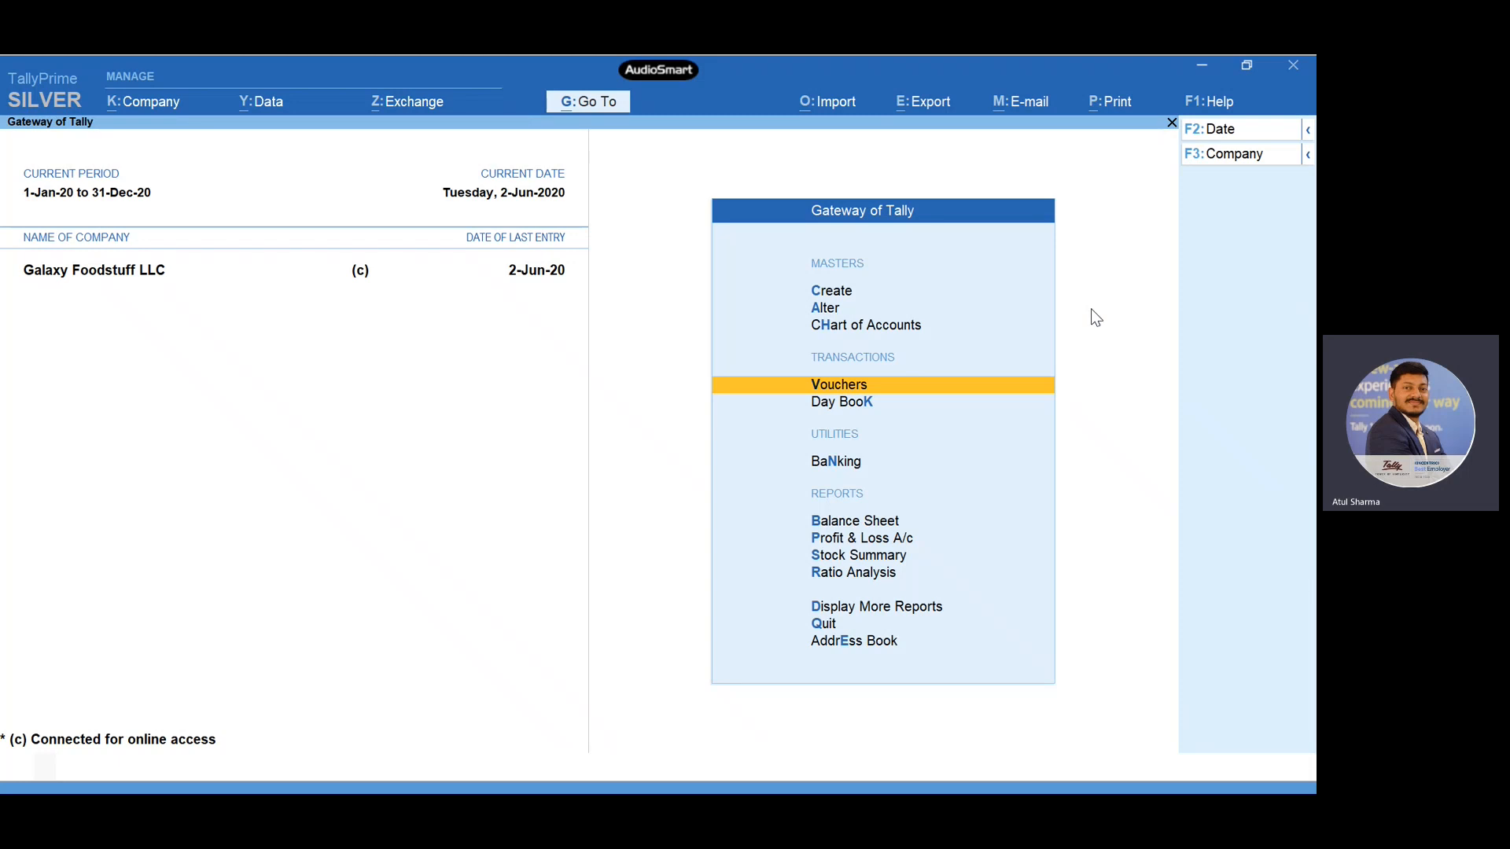
- Examine the Unadjusted Forex Gain/Loss line on the assets side of the balance sheet
key("Down")
key("Down")
key("Down")
key("Down")
key("Up")
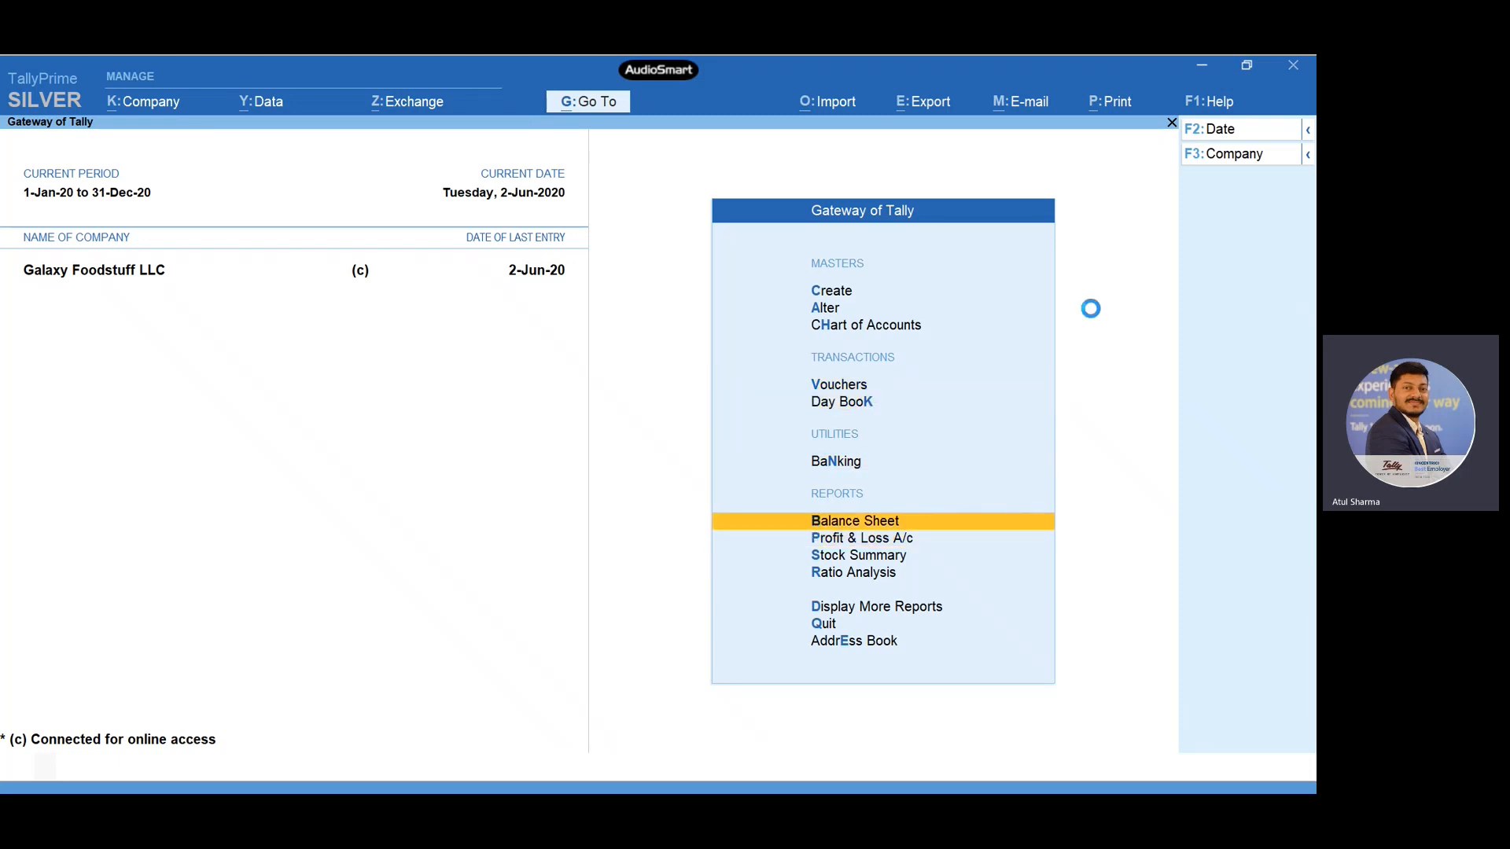
key("Return")
key("Down")
key("Right")
key("Down")
key("Down")
key("Down")
key("Down")
key("Down")
key("Down")
key("Down")
key("Down")
key("Down")
key("Down")
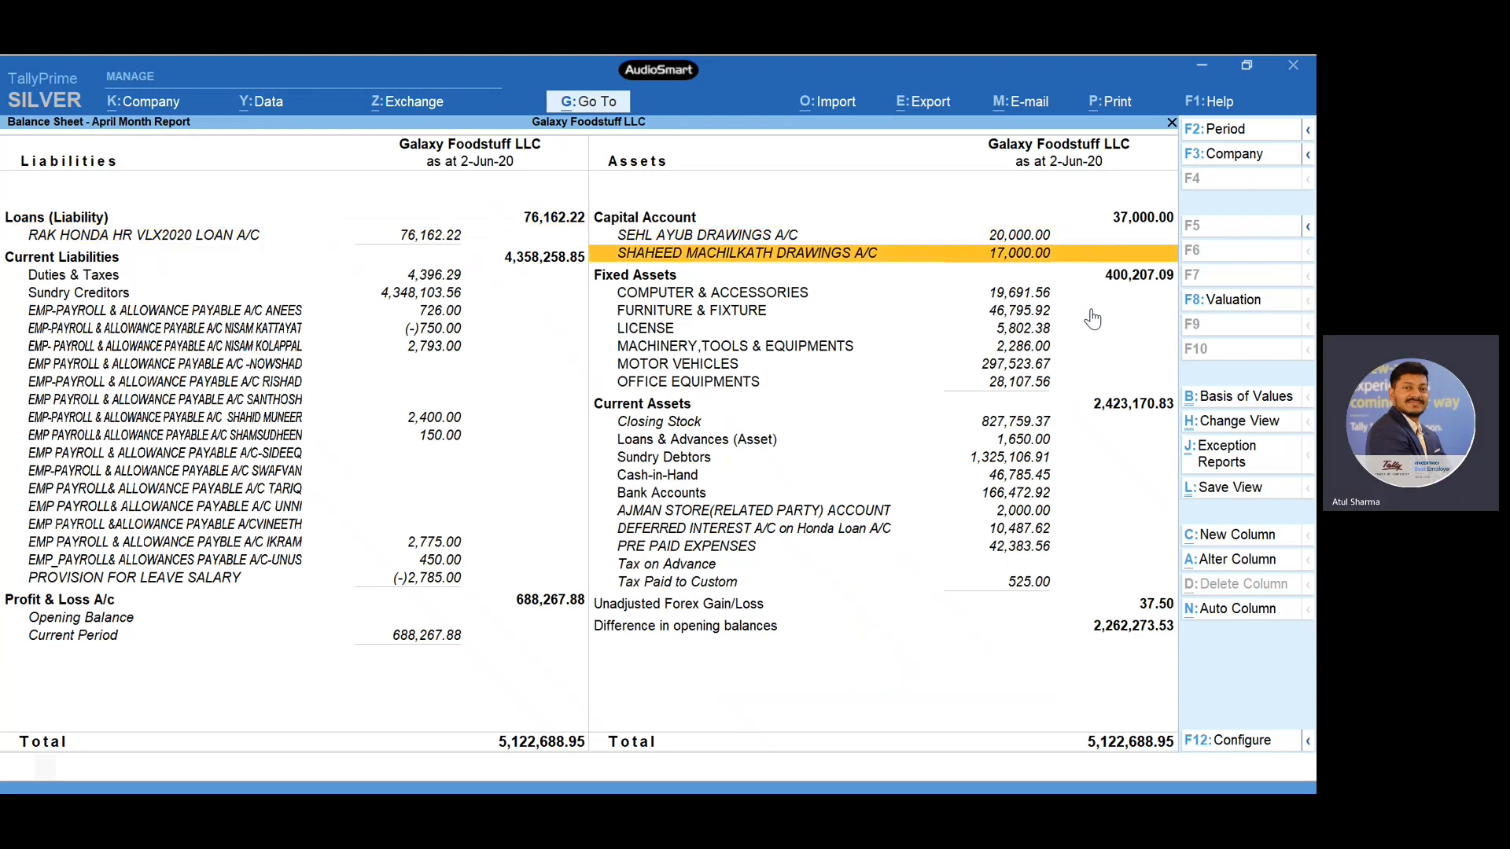
key("Down")
key("Down")
key("Down")
key("Down")
key("Down")
key("Down")
key("Down")
key("Down")
key("Down")
key("Down")
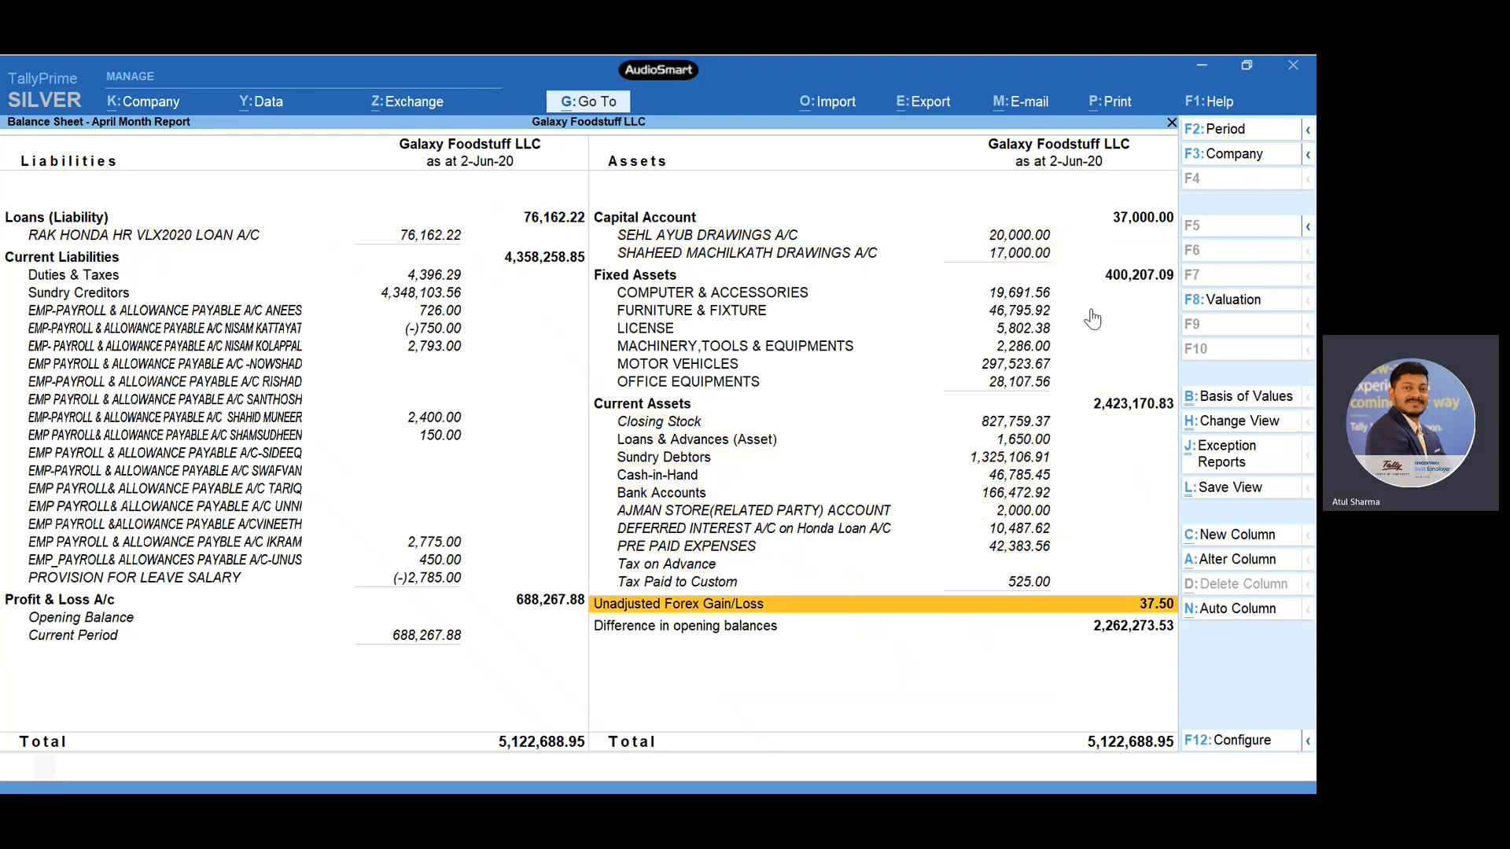
key("Escape")
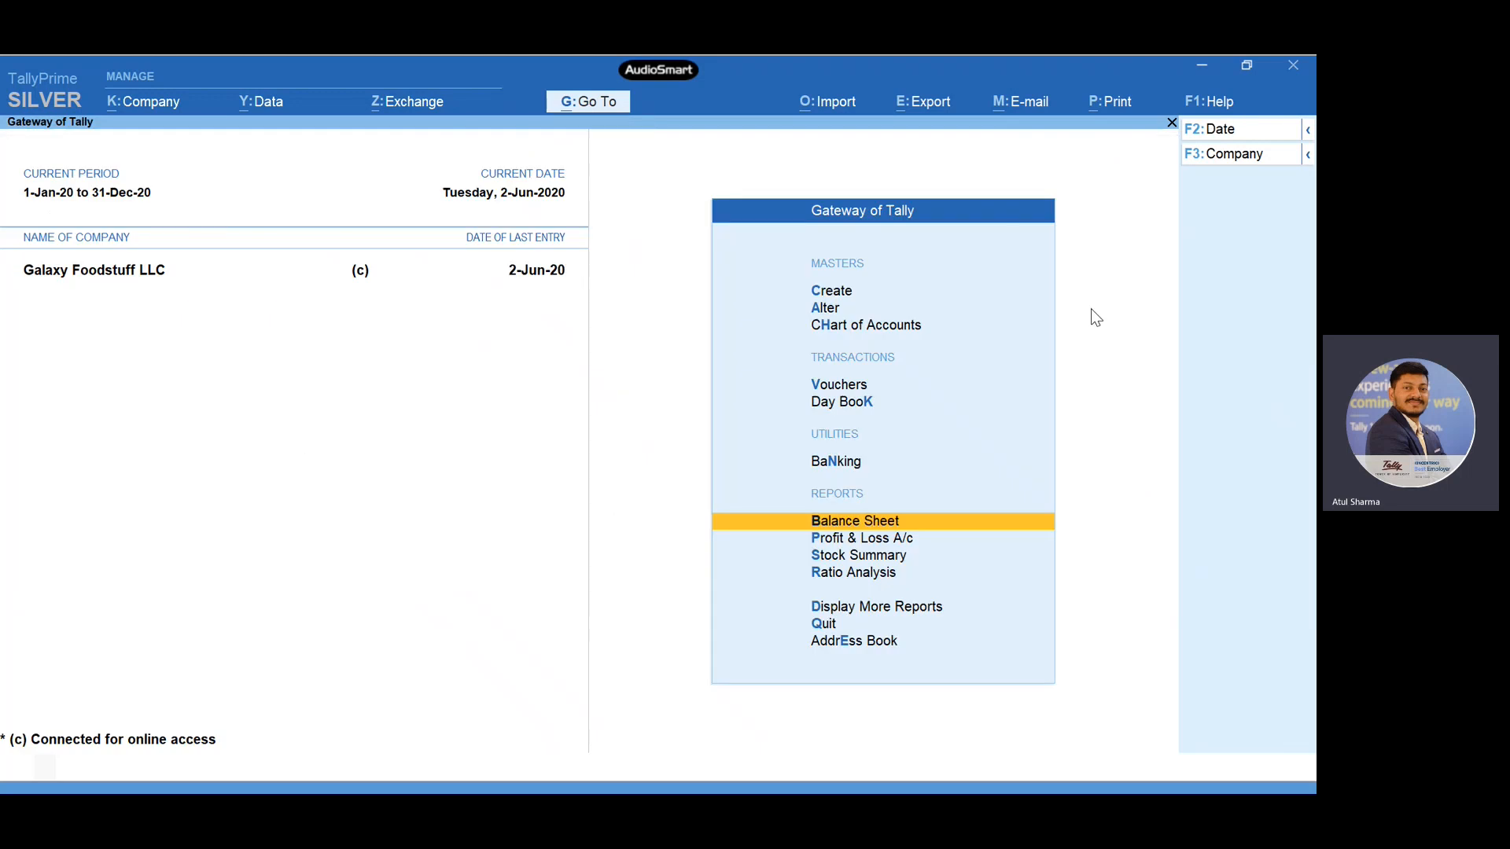
- Open the ledger selection in the account books among the additional reports
key("Down")
key("Down")
key("Down")
key("Down")
key("Return")
key("Down")
key("Down")
key("Down")
key("Down")
key("Return")
- Display the Supplier ledger's vouchers, examine its payment and unadjusted forex gain/loss entries, and return to the additional reports
key("Down")
key("Return")
type("Su")
key("Down")
key("Down")
key("Down")
key("Down")
key("Return")
key("Down")
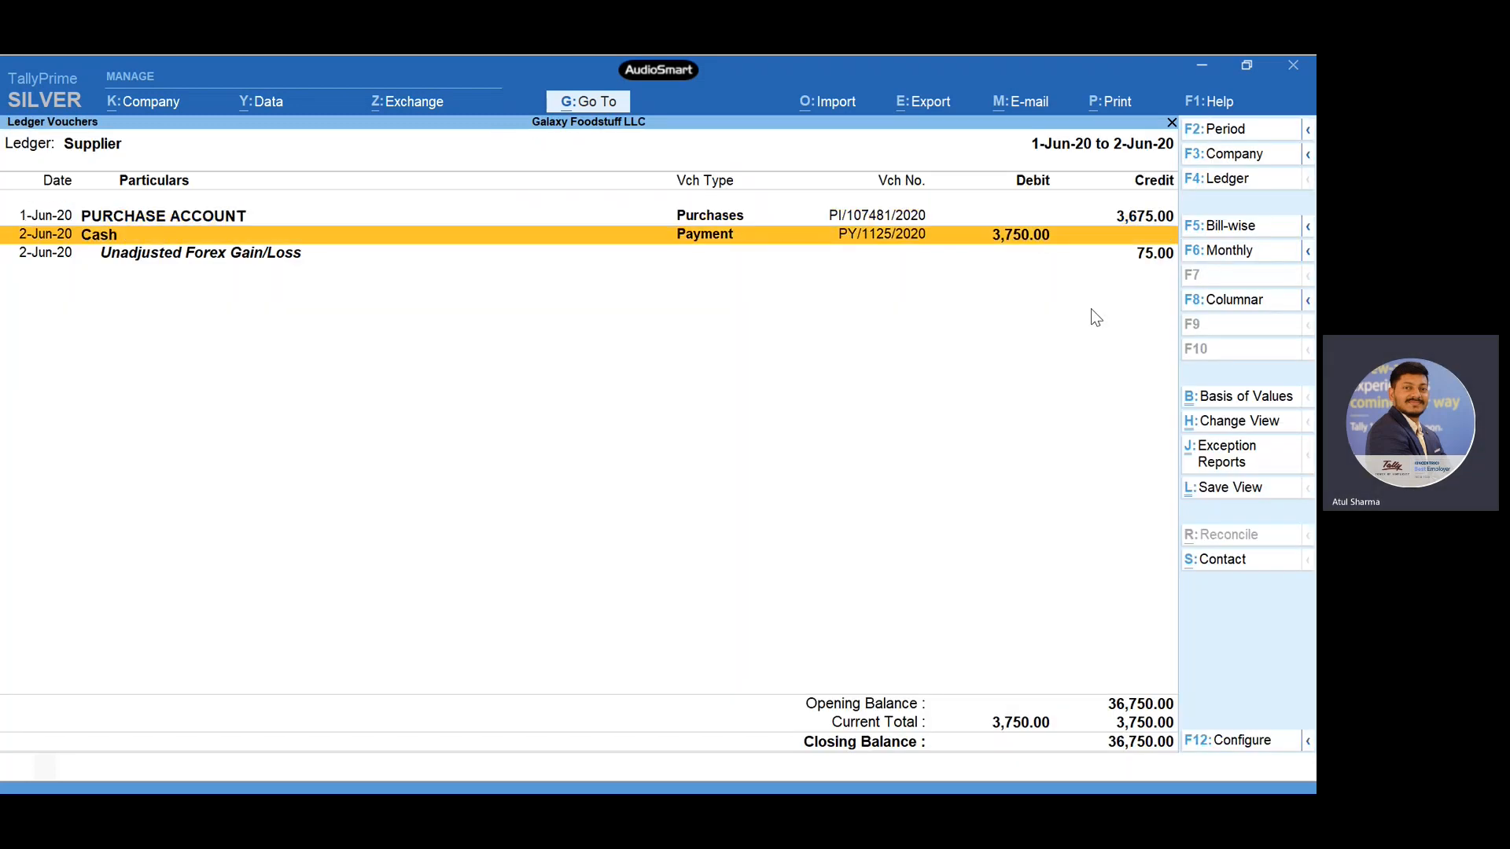
key("Down")
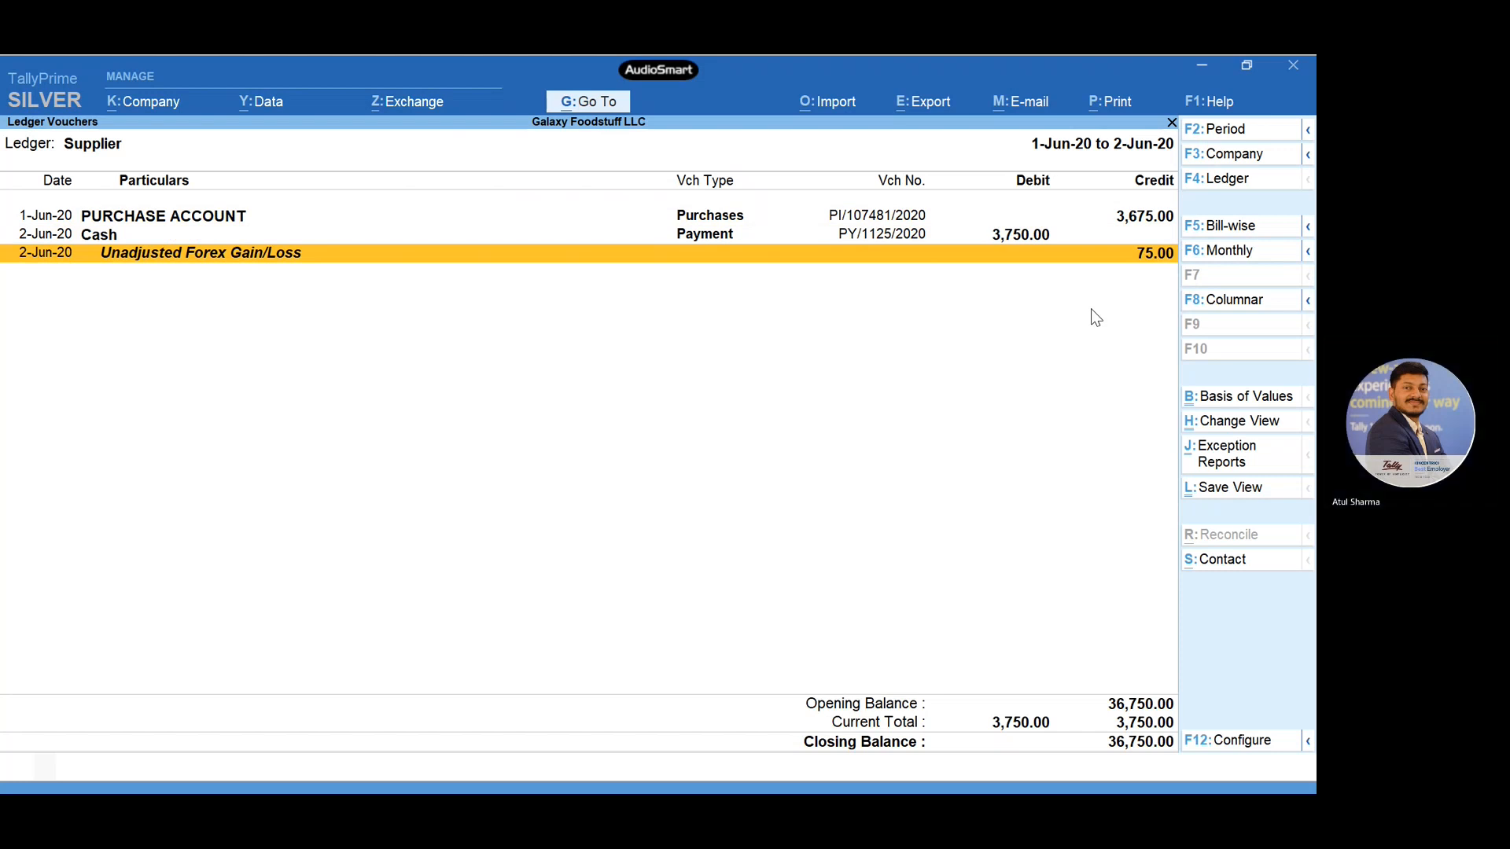
key("Escape")
key("Escape")
key("Escape")
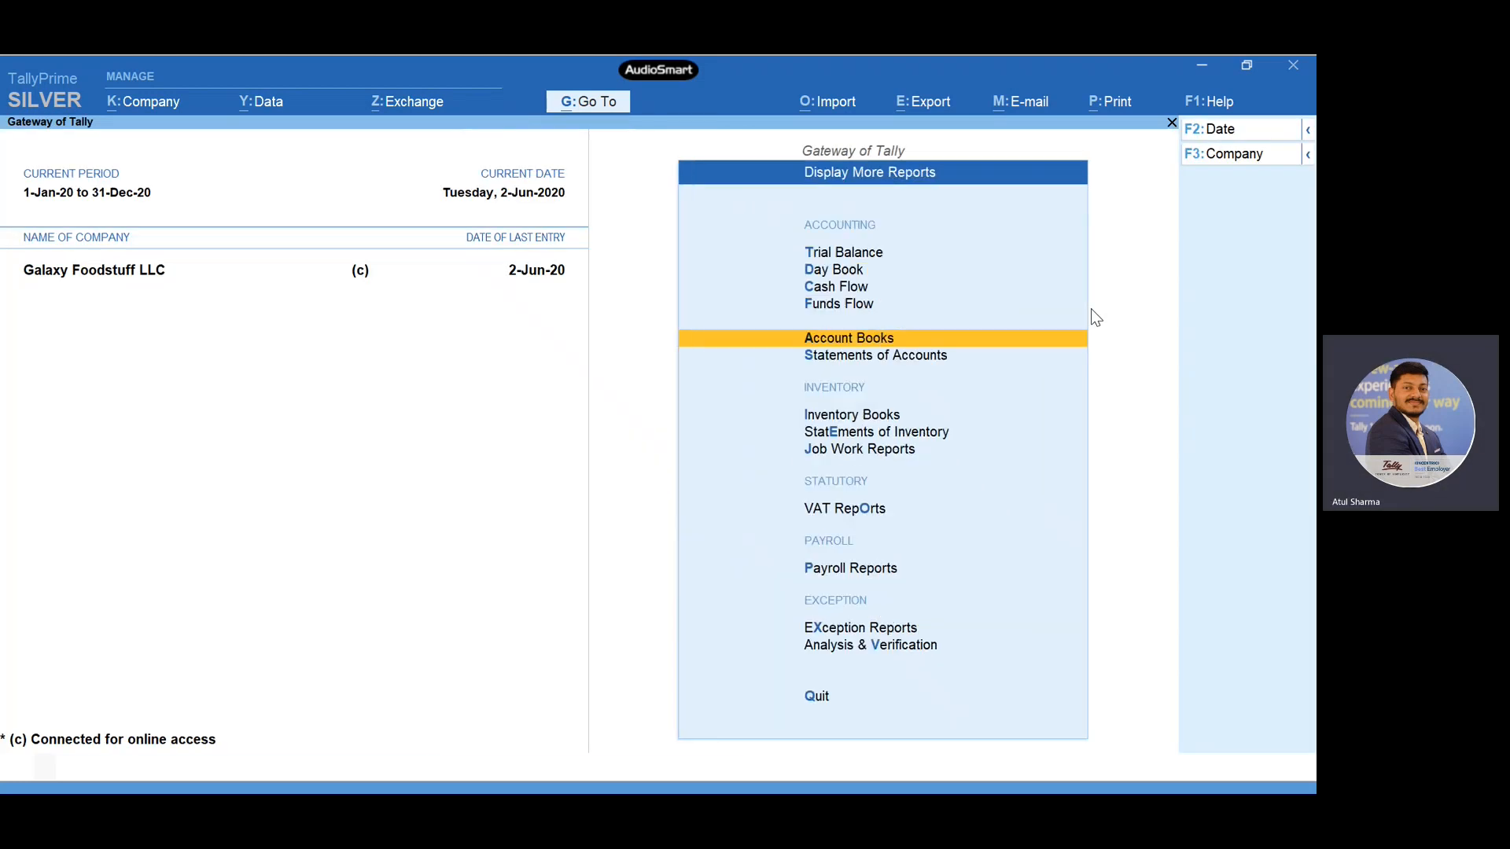
key("Down")
key("Down")
key("Down")
key("Down")
key("Down")
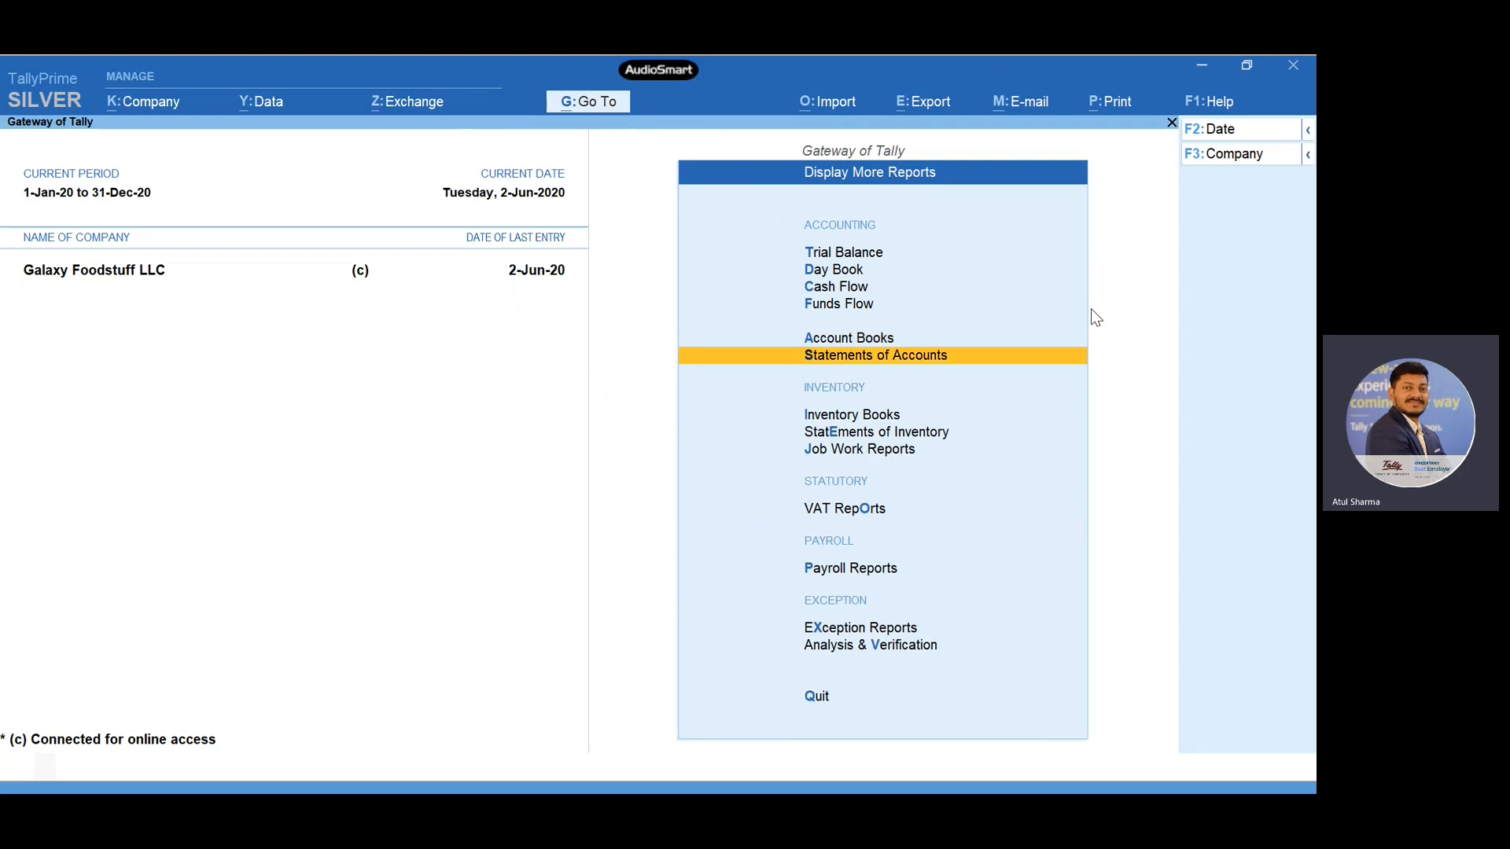
- Reopen the balance sheet and review its Unadjusted Forex Gain/Loss entry again before closing the report
key("Escape")
key("Up")
key("Up")
key("Up")
key("Up")
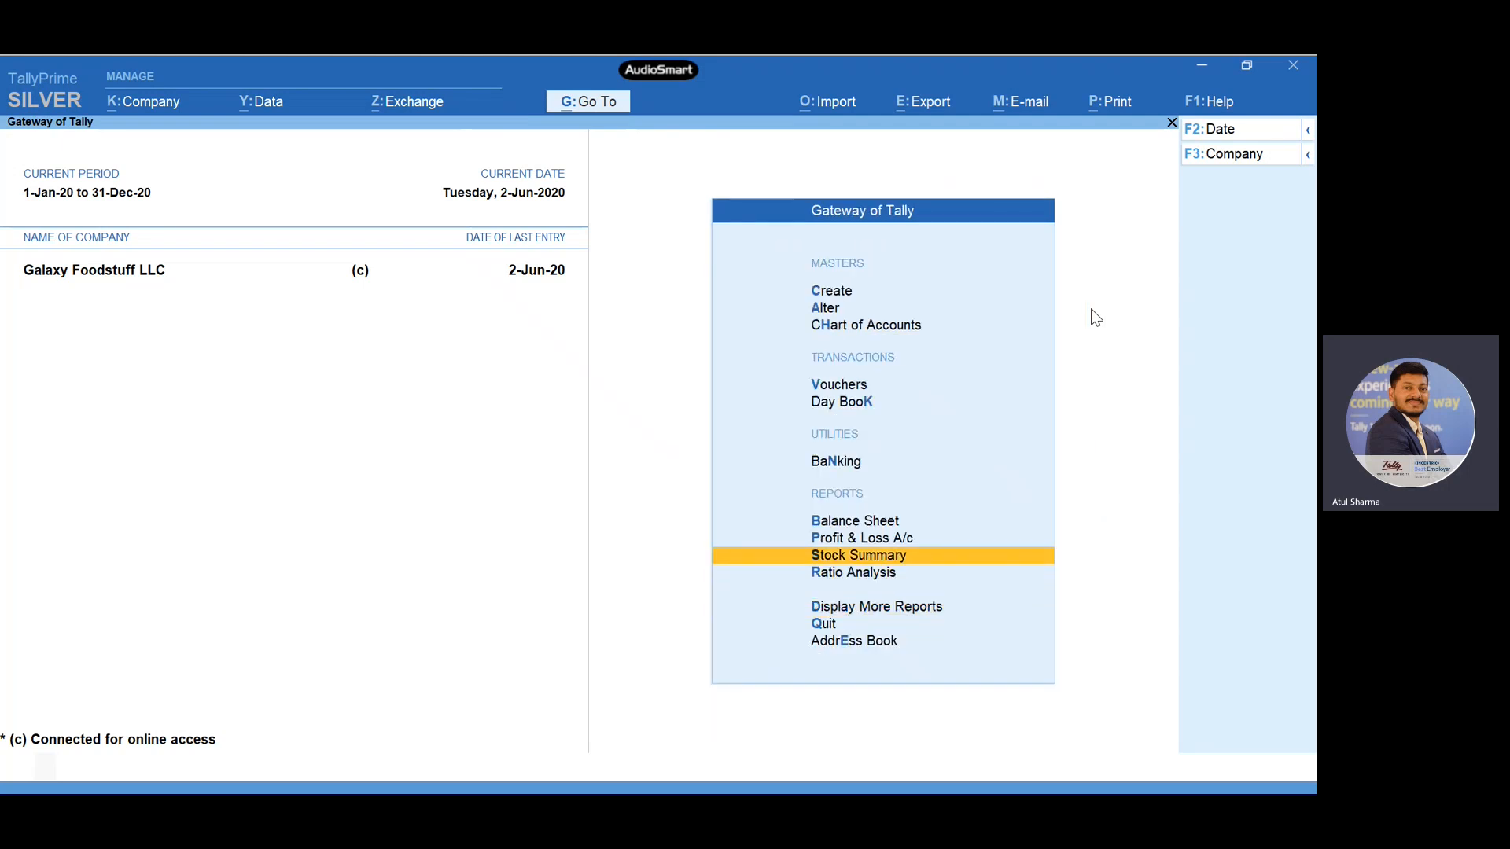
key("Return")
key("Right")
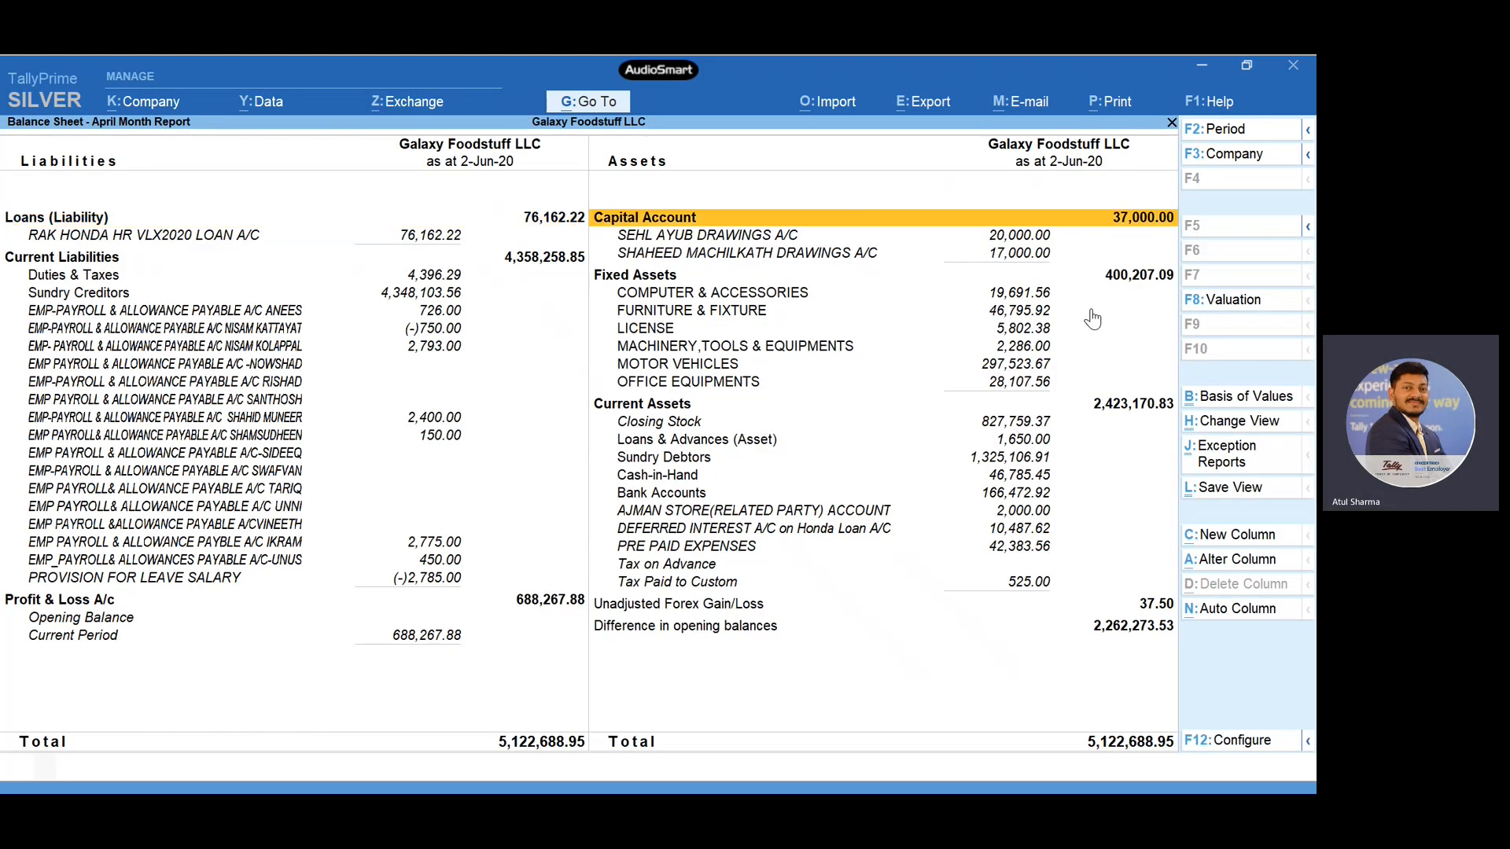
key("Down")
key("Down")
key("Down")
key("Down")
key("Down")
key("Down")
key("Down")
key("Down")
key("Down")
key("Down")
key("Down")
key("Down")
key("Down")
key("Down")
key("Down")
key("Down")
key("Down")
key("Down")
key("Down")
key("Down")
key("Down")
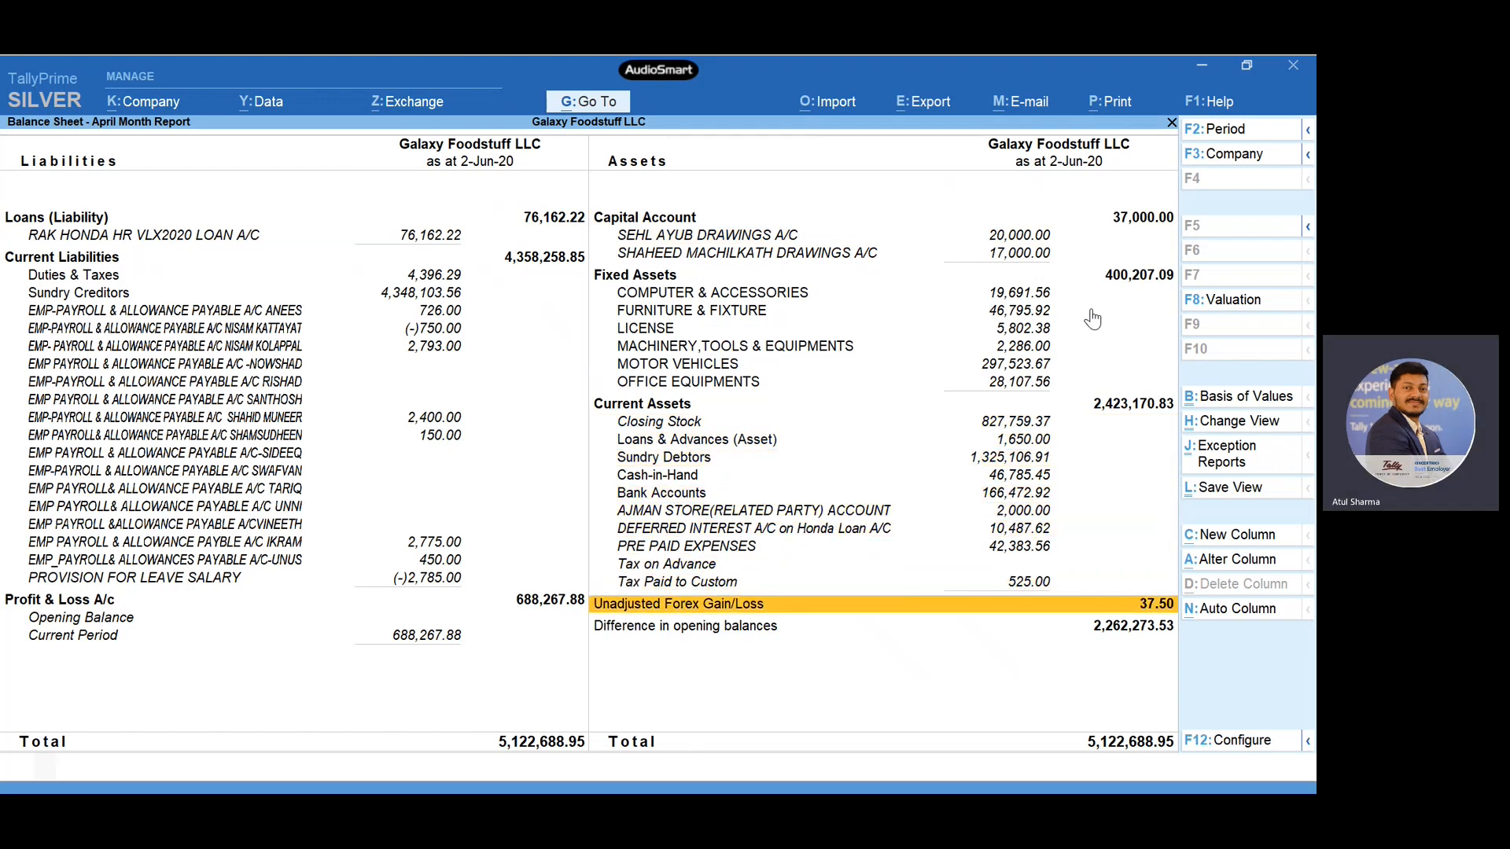
key("Escape")
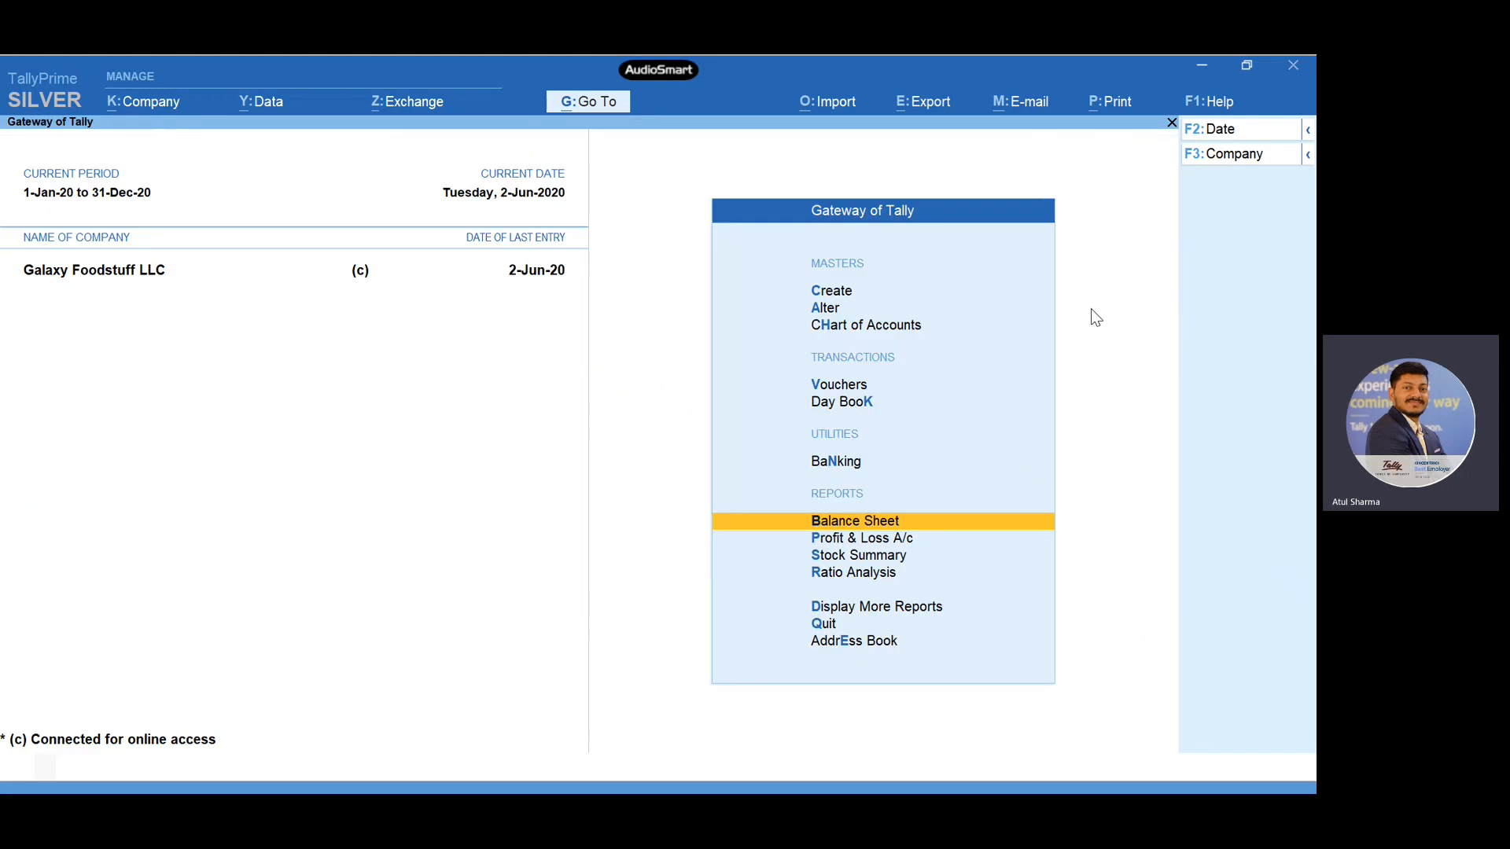
- Start a new journal voucher using the Journal voucher type
key("Up")
key("Up")
key("Up")
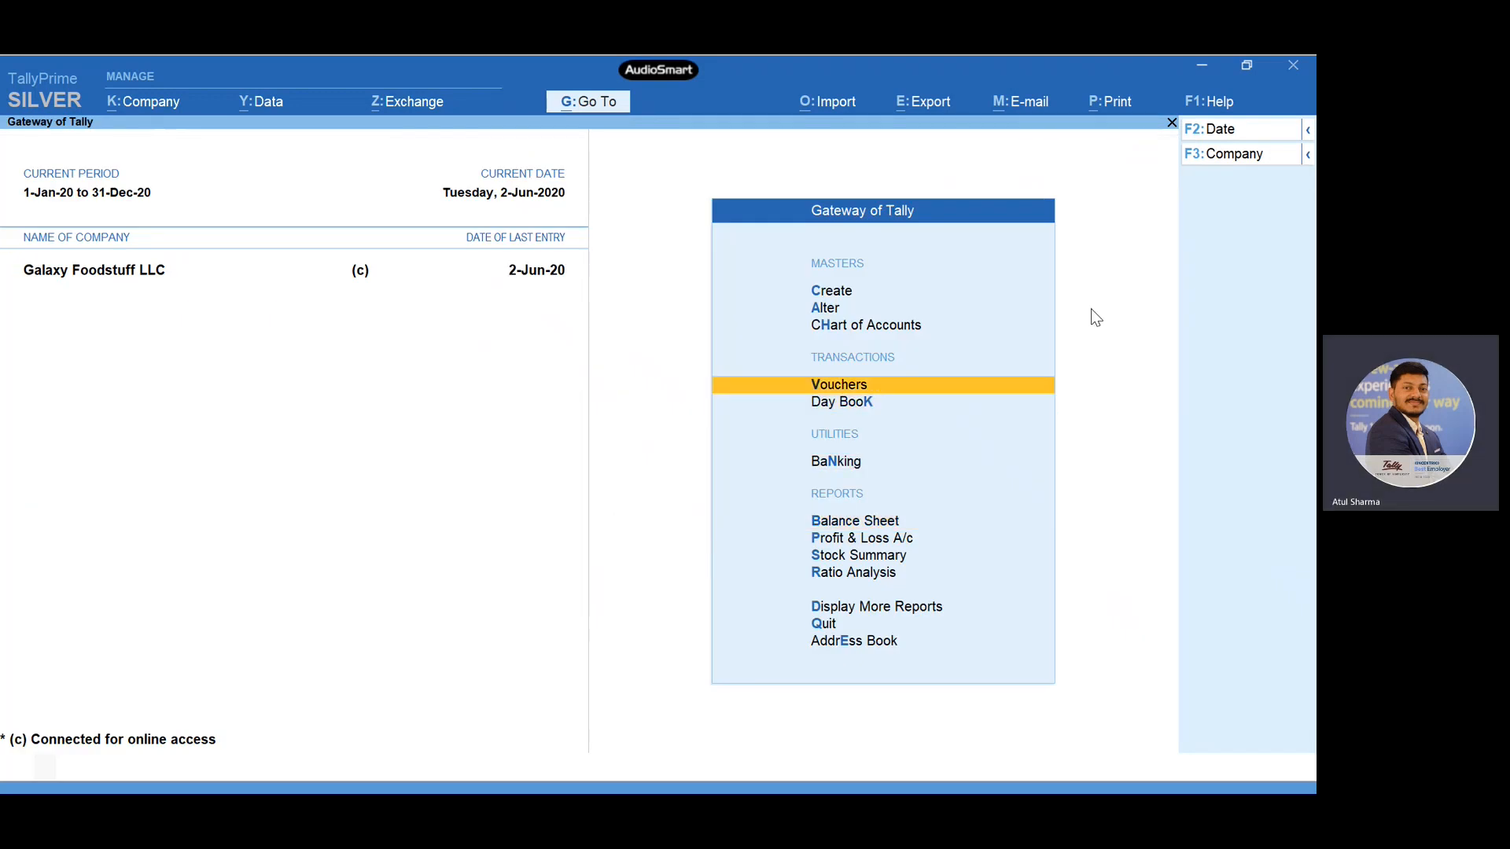
key("Return")
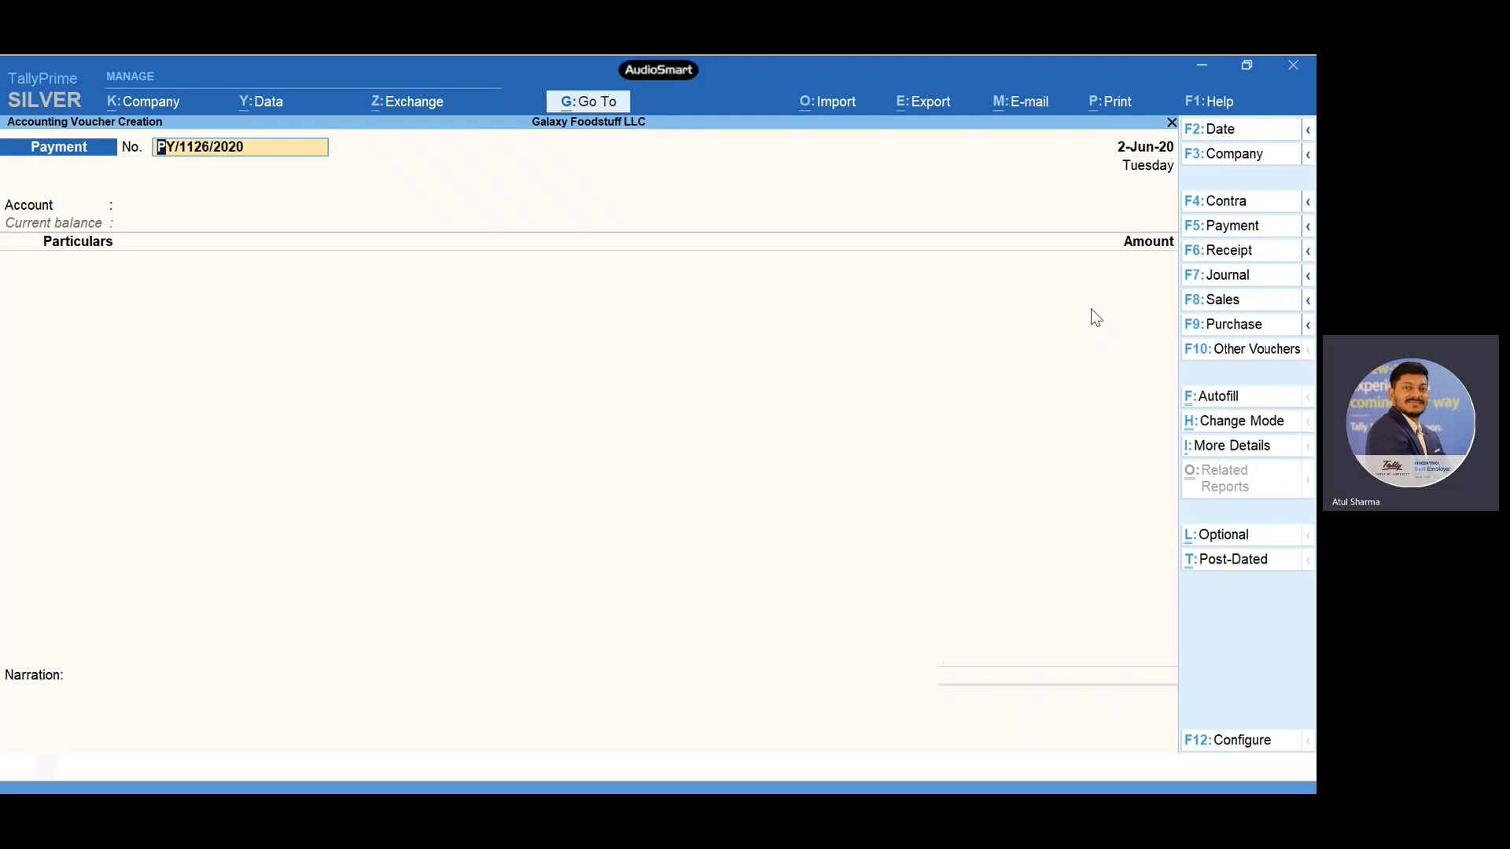
left_click(1223, 285)
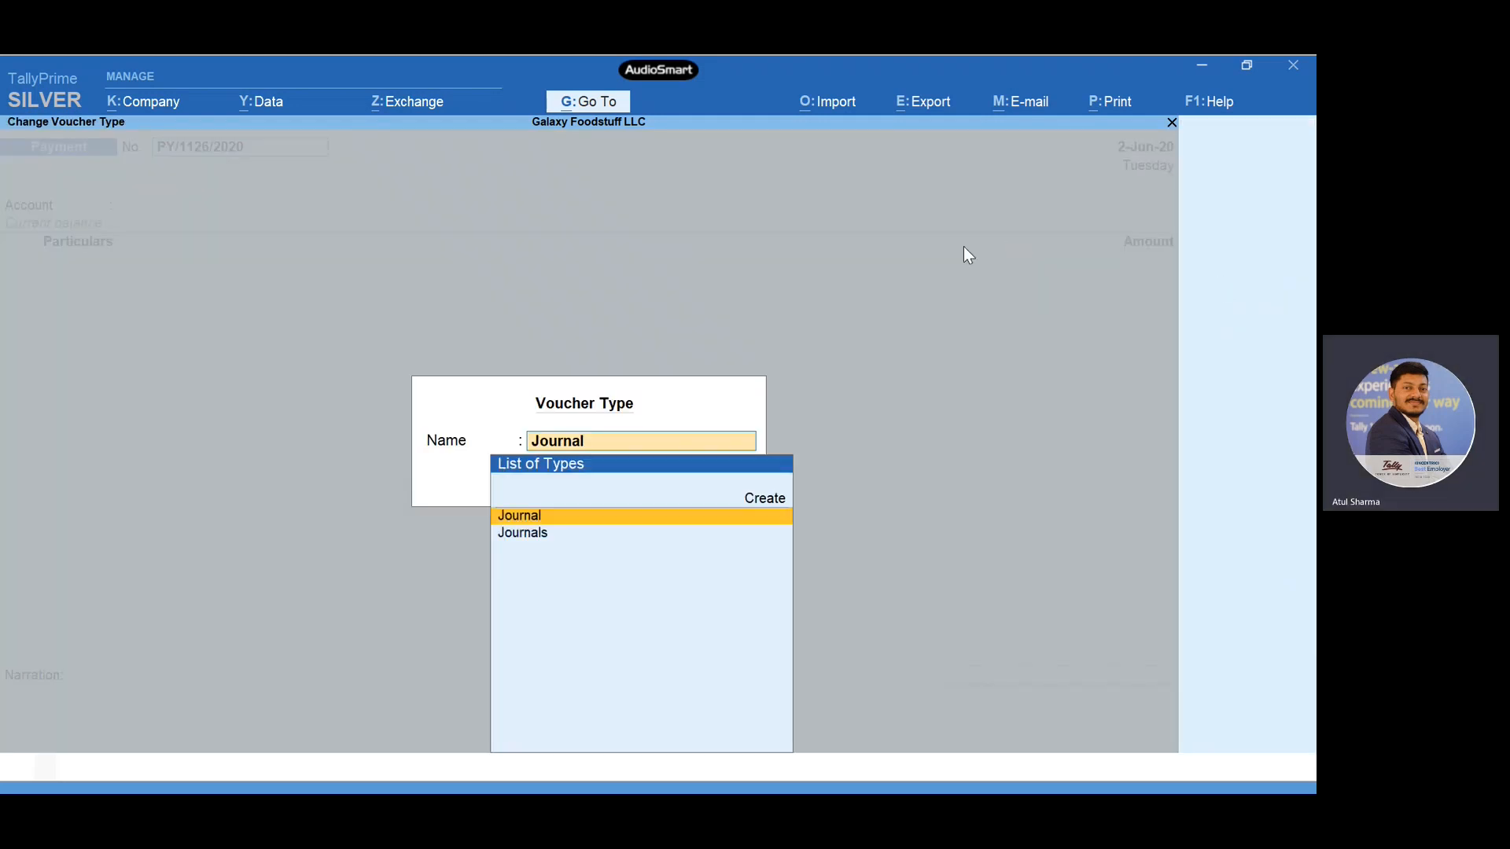
key("Return")
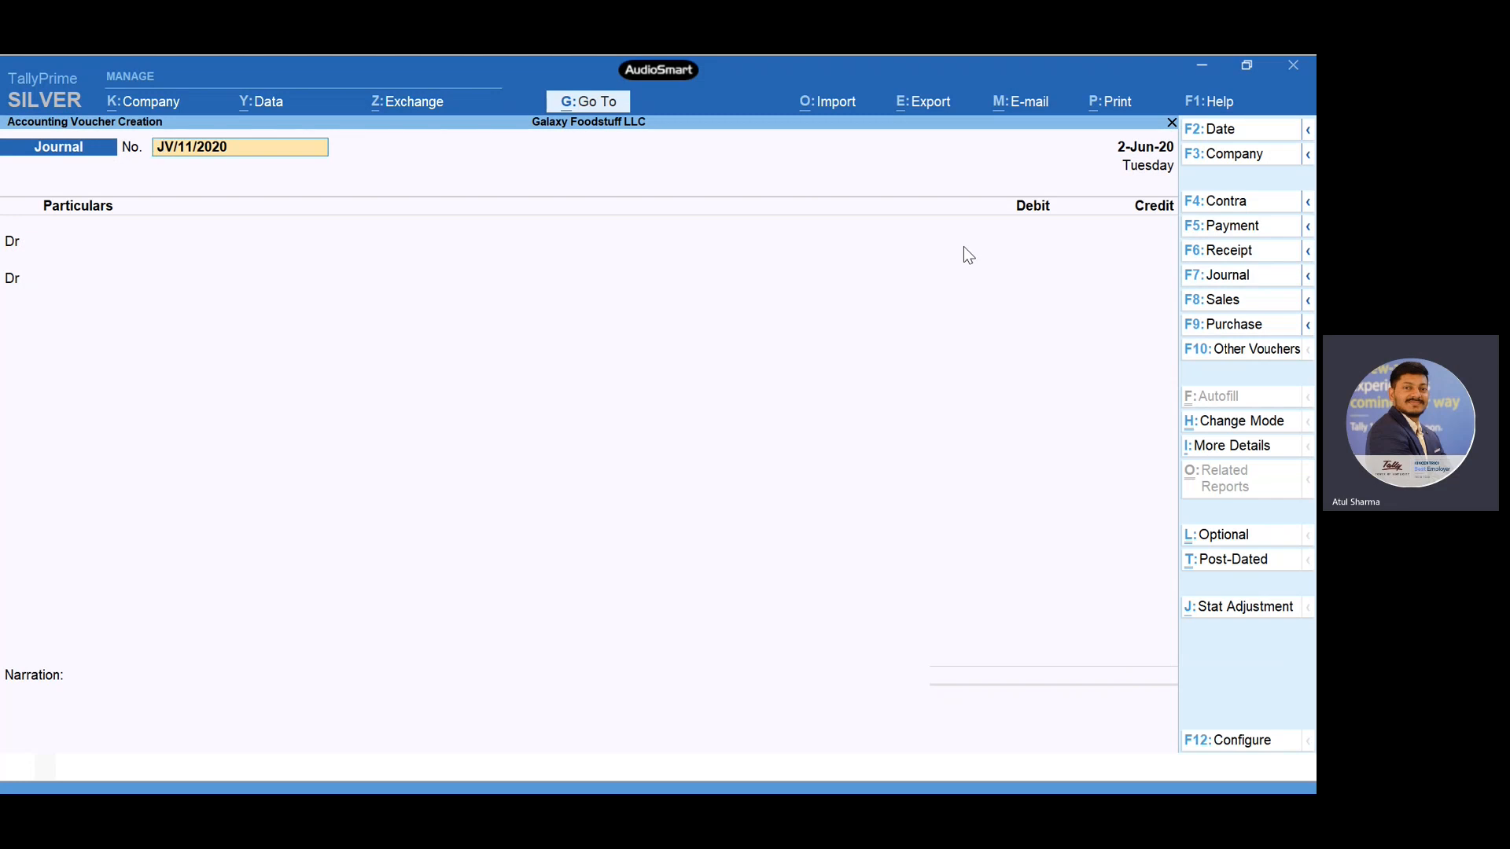
- Change the journal voucher's mode to Use for Forex Gain/Loss Adjustments and accept its proposed voucher number
left_click(1234, 429)
key("Down")
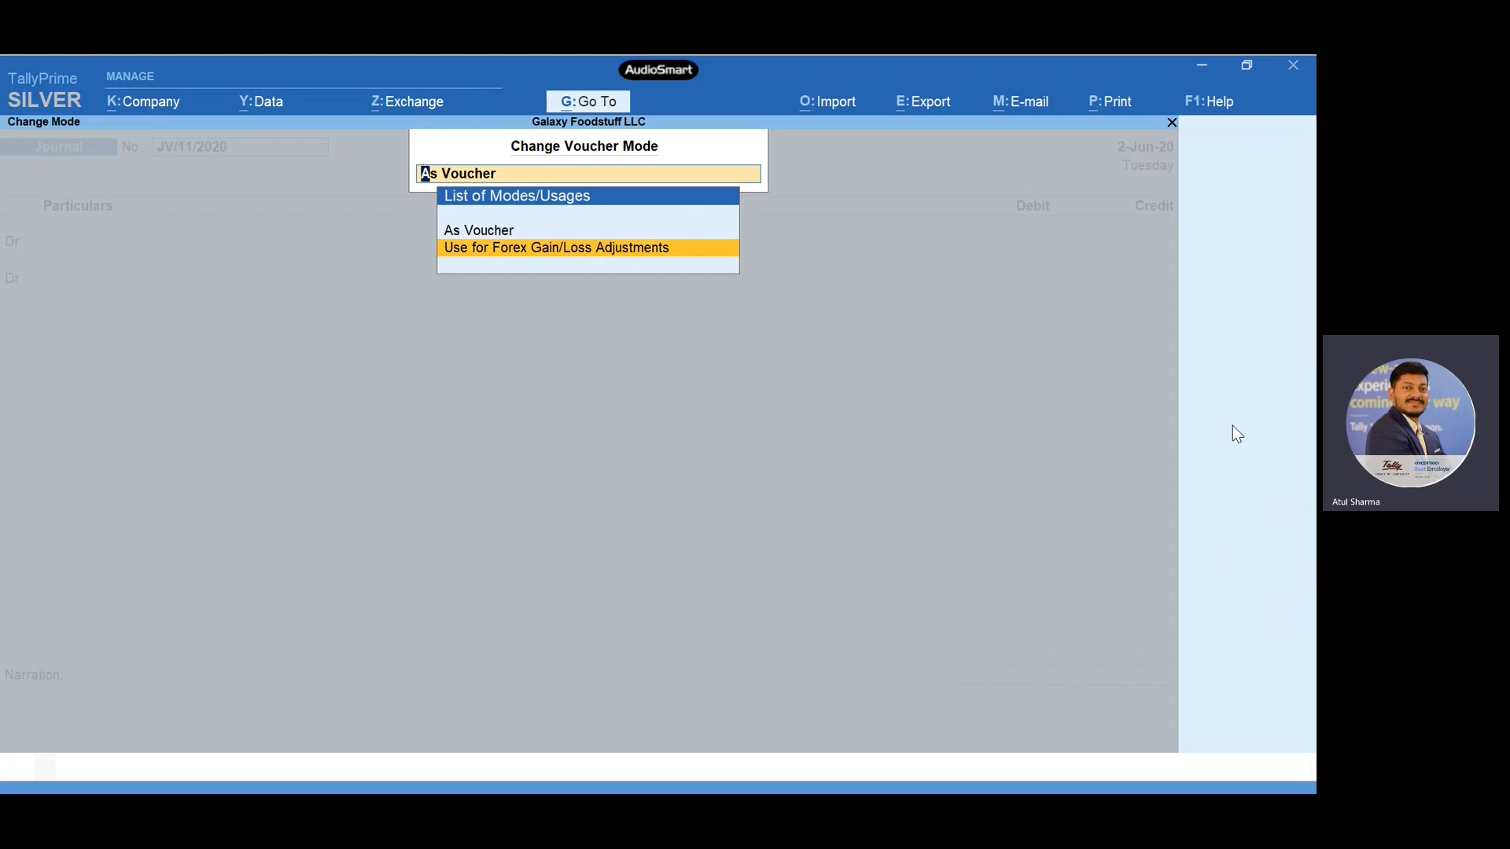
key("Return")
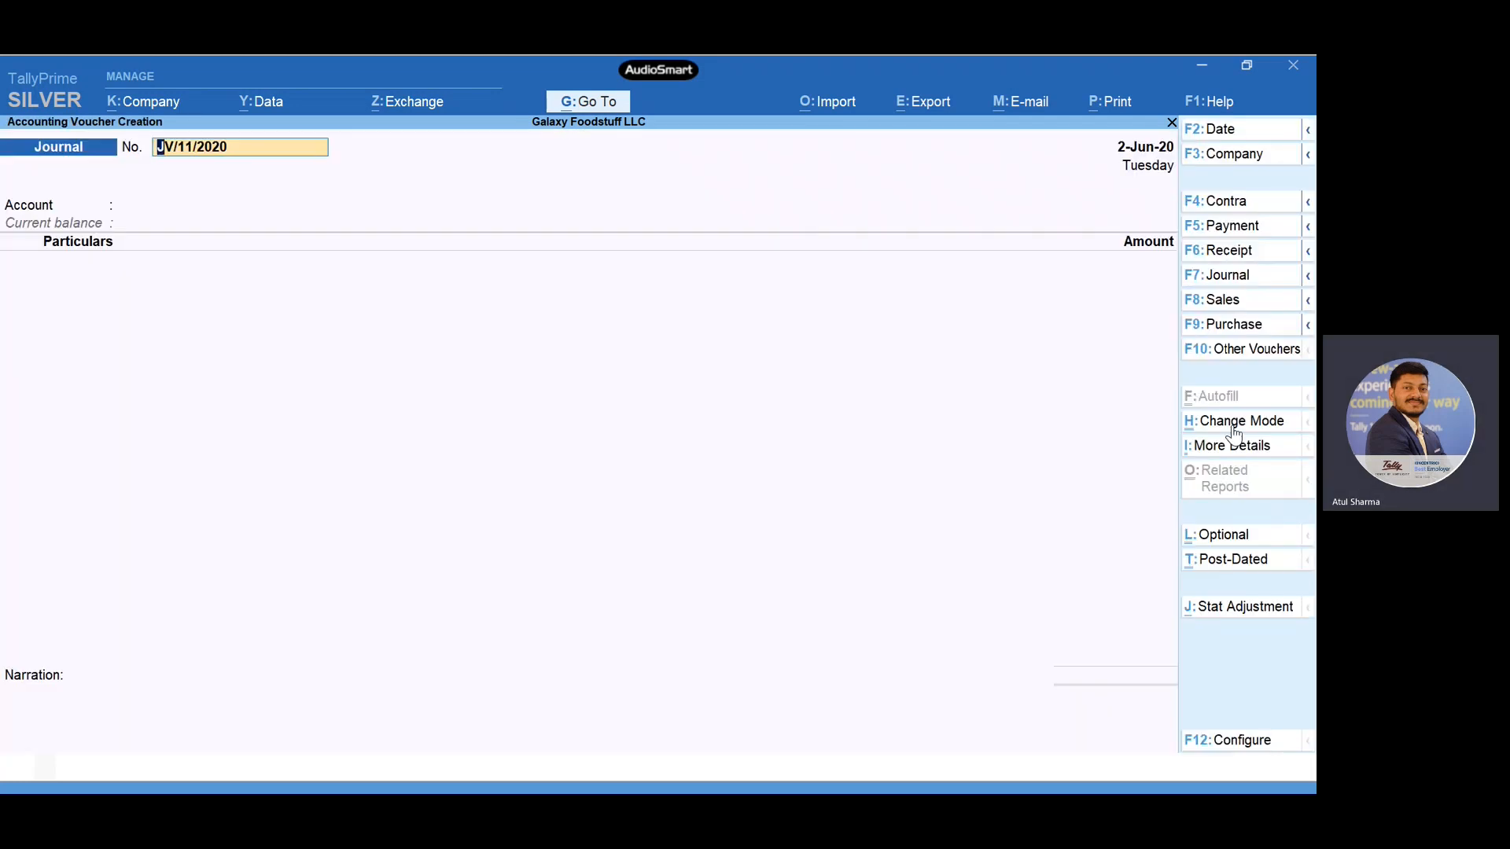
key("Return")
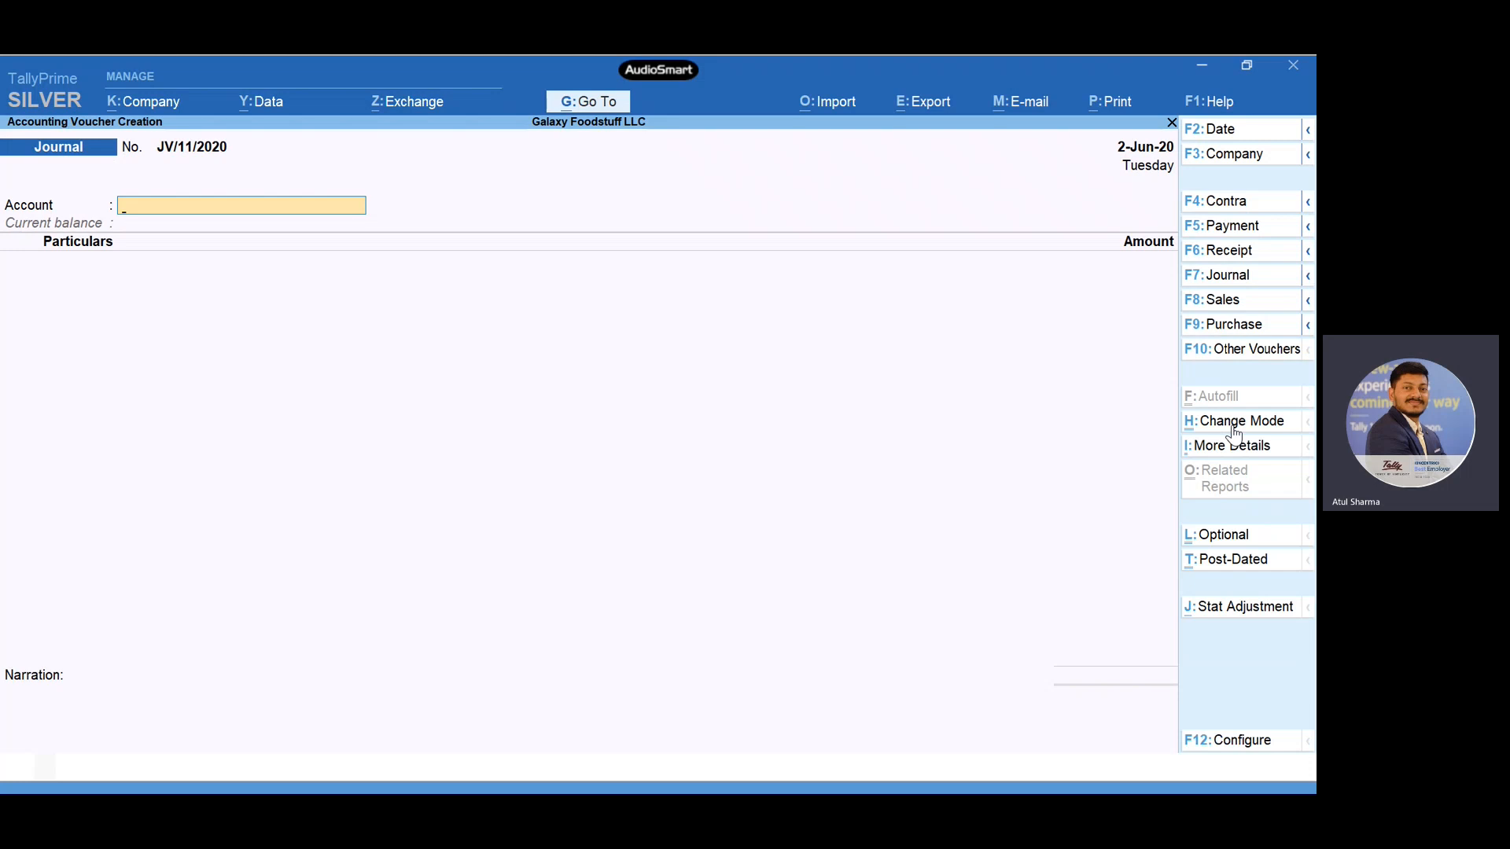
- Choose the Forex Gain and Loss ledger as the adjustment voucher's account
type("Fi")
key("BackSpace")
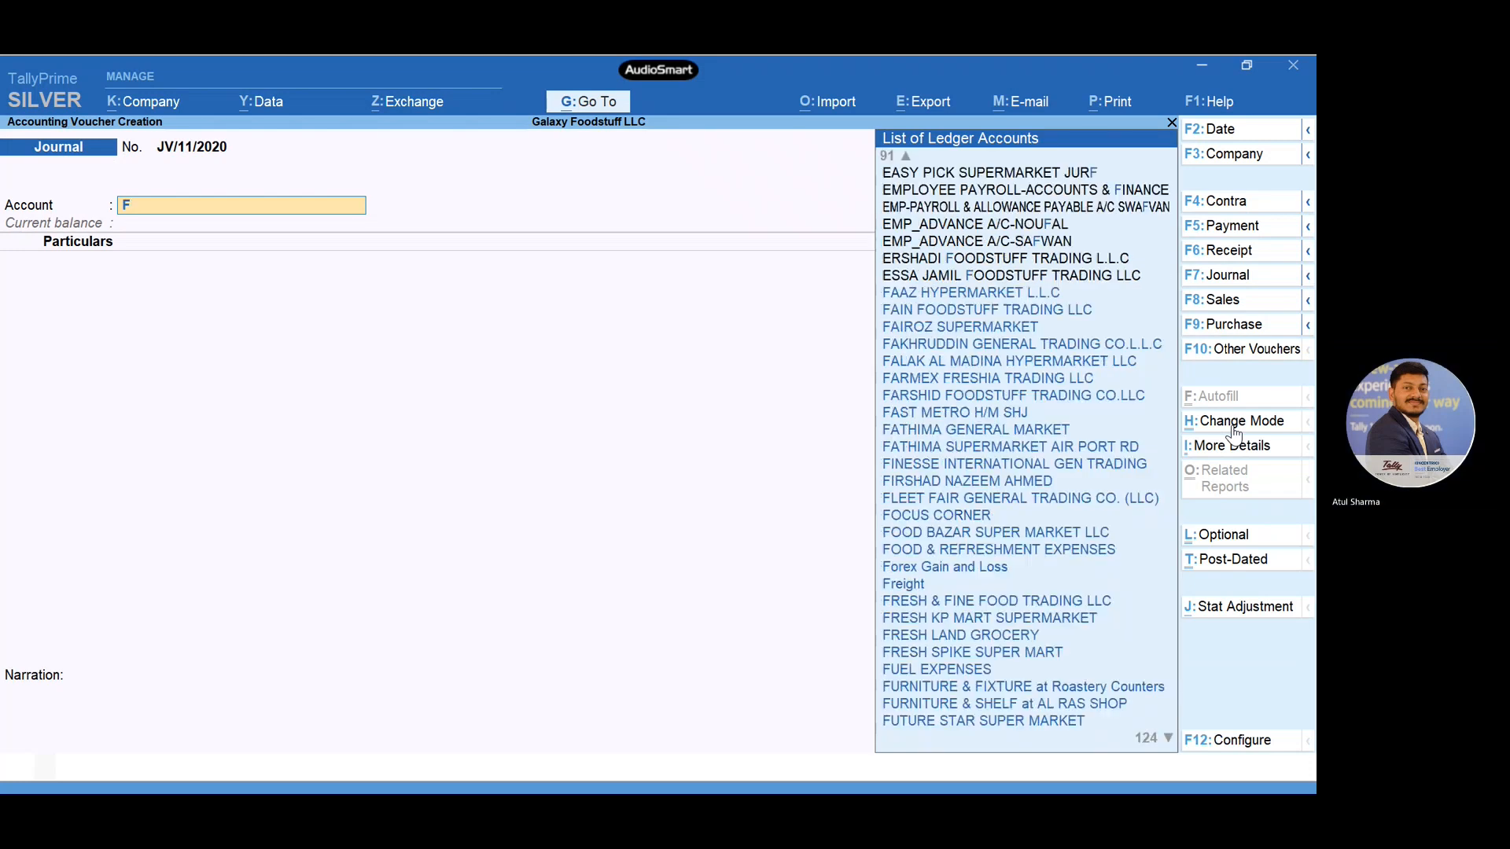
type("or")
key("Return")
key("BackSpace")
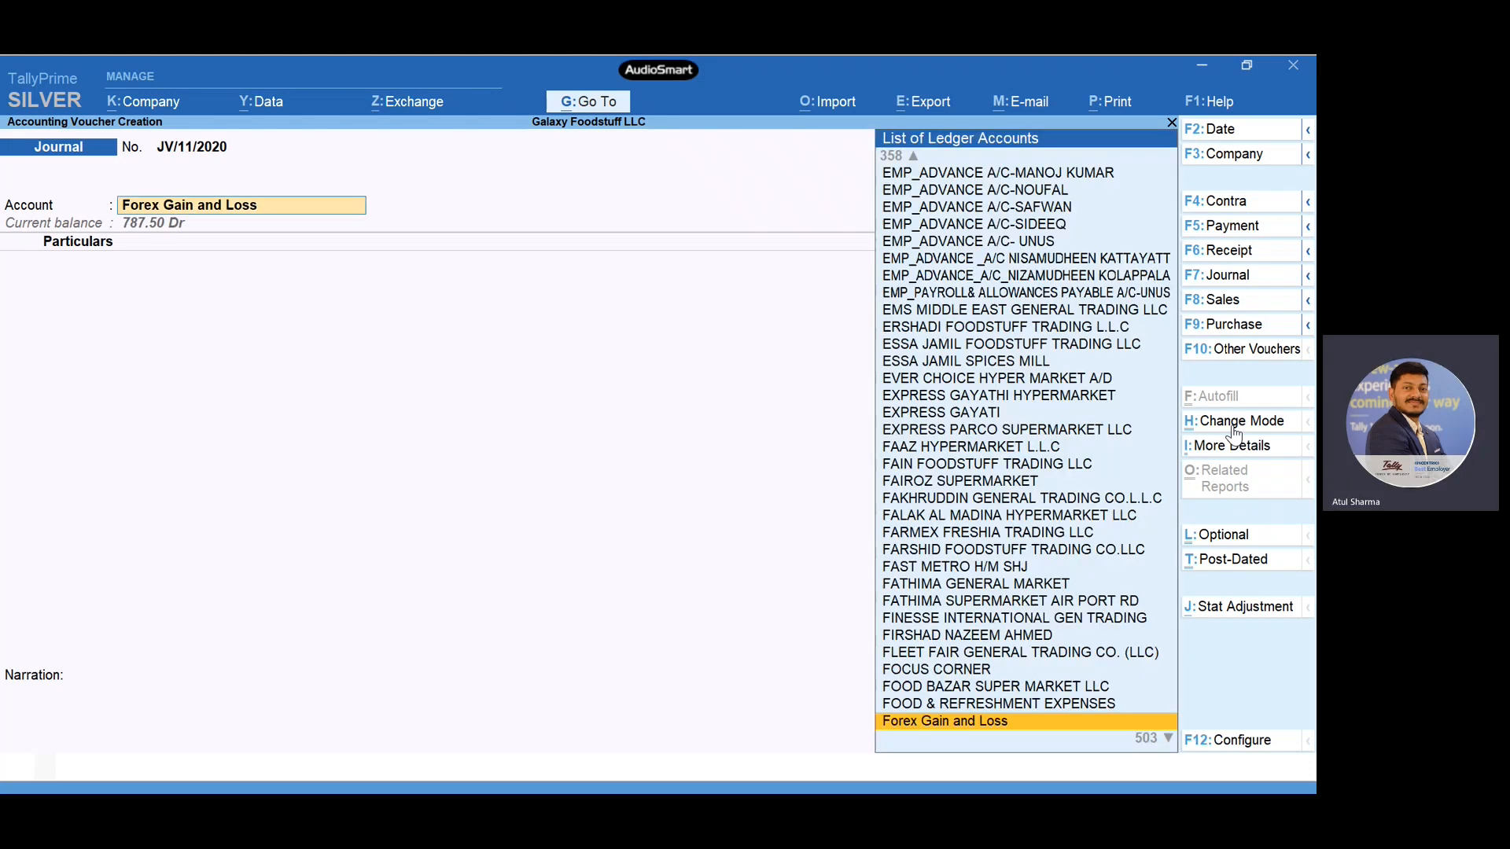
- View the Forex Gain and Loss ledger's master details from the voucher and leave without changing them
key("ctrl+Return")
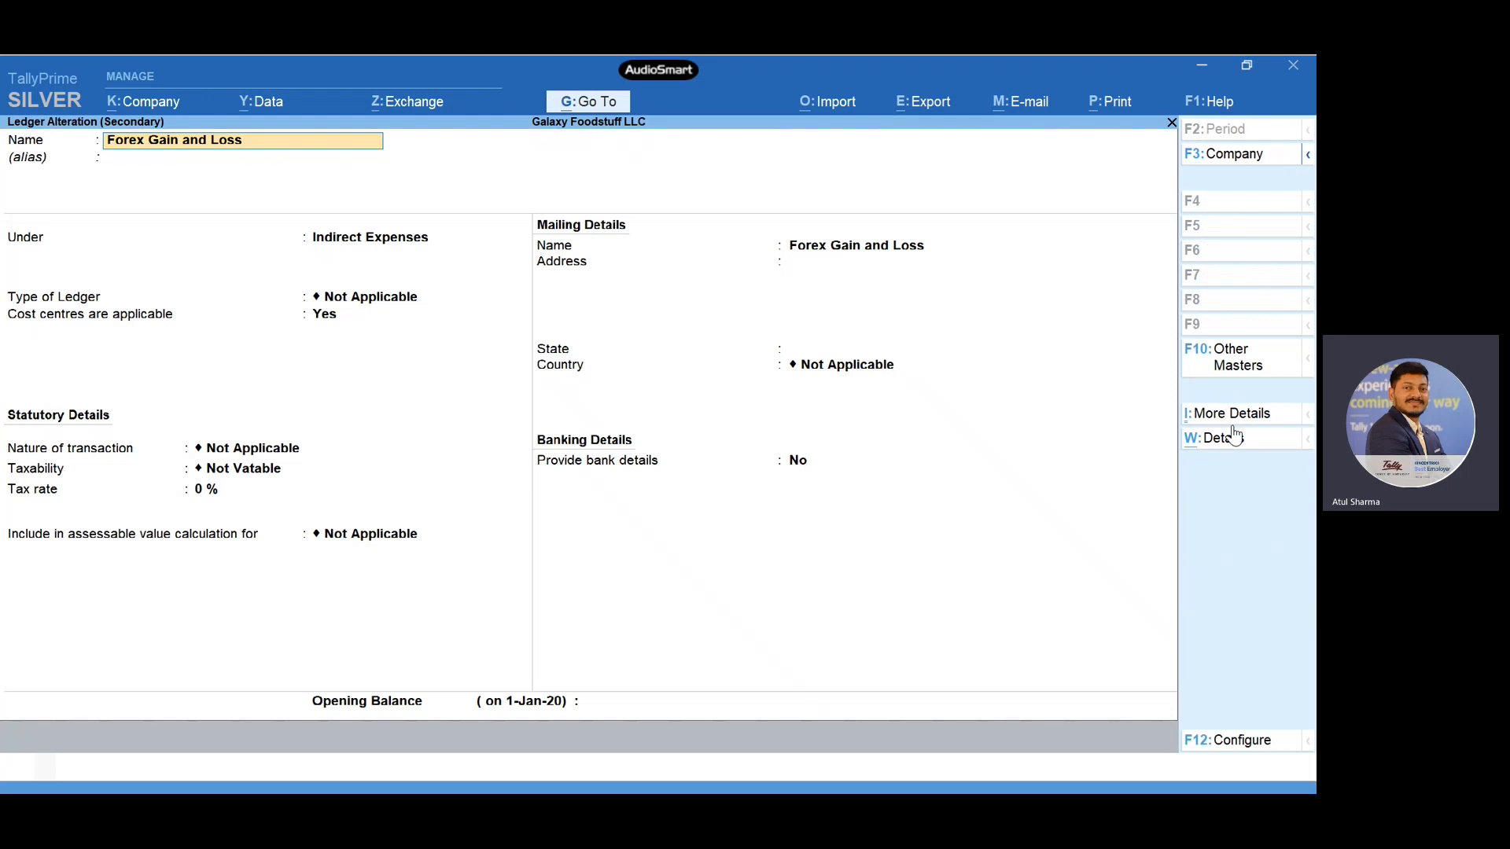
key("Escape")
key("y")
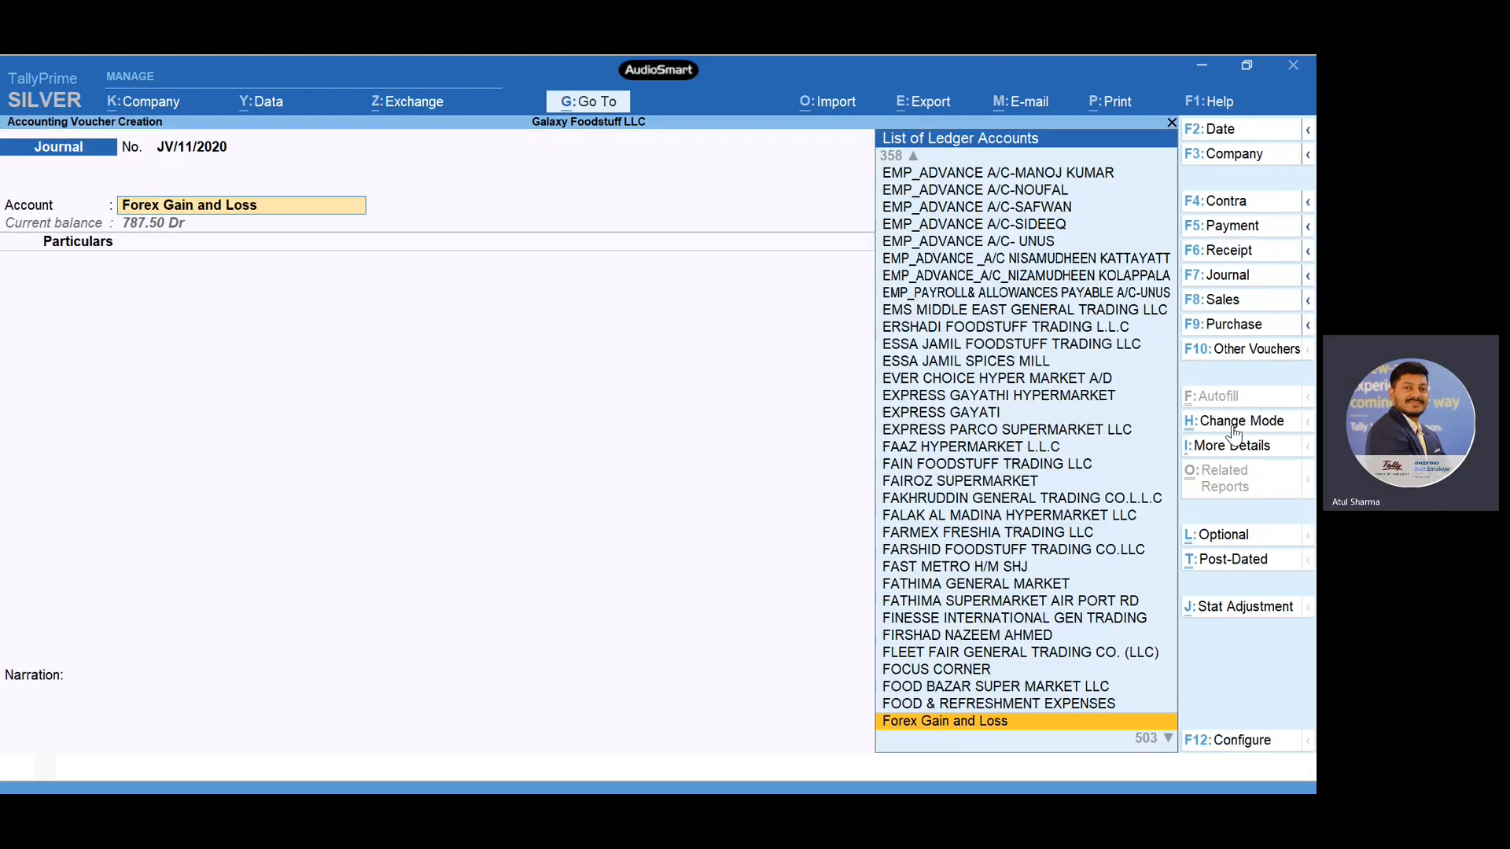
- Add the Supplier ledger to the adjustment and allocate 75.00 Cr against its pending bill 1234
key("Return")
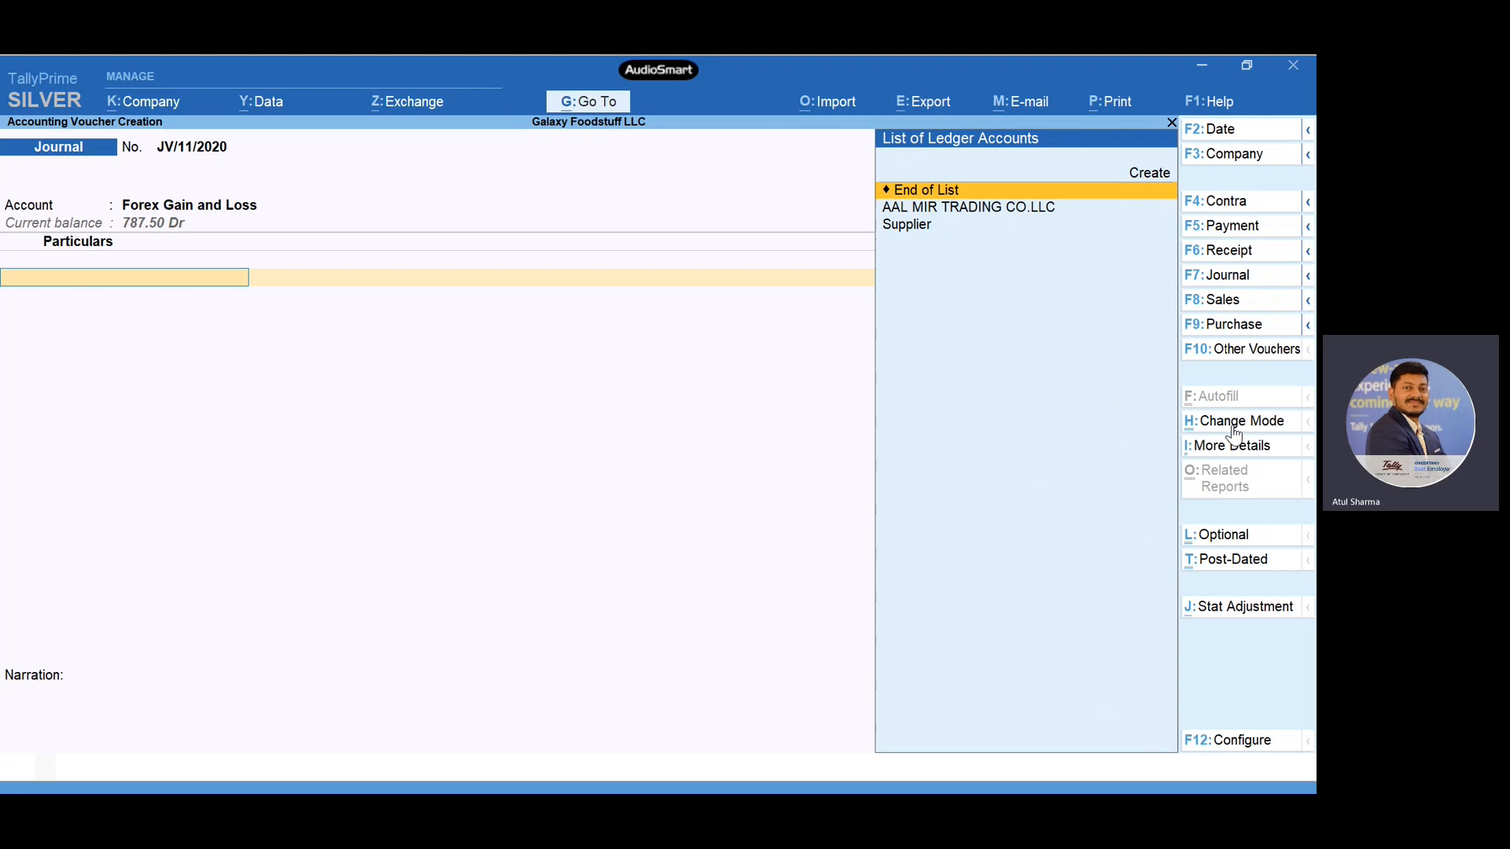
key("Down")
key("Down")
key("Return")
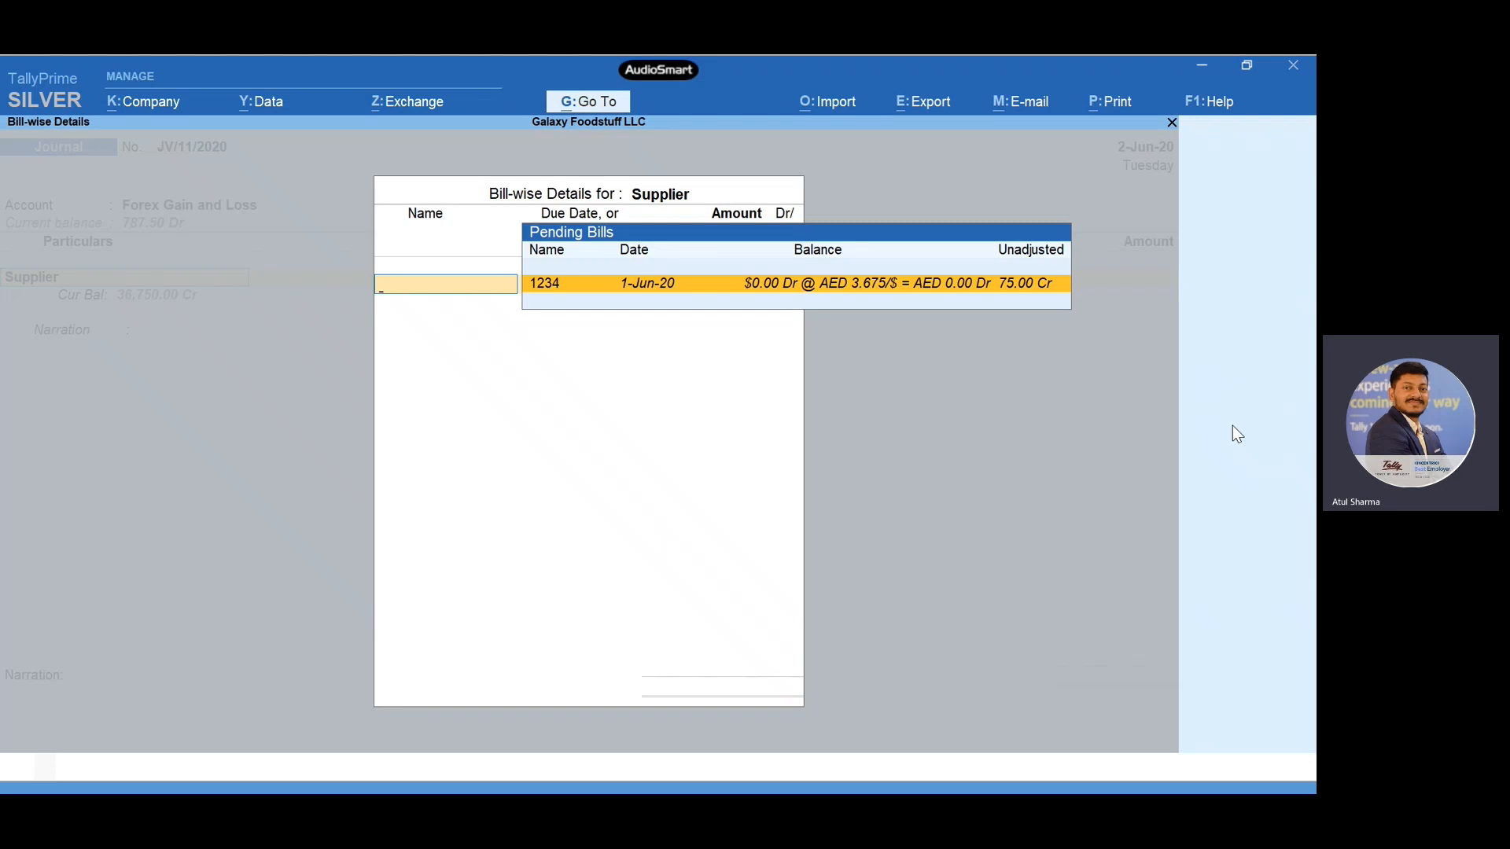
key("Return")
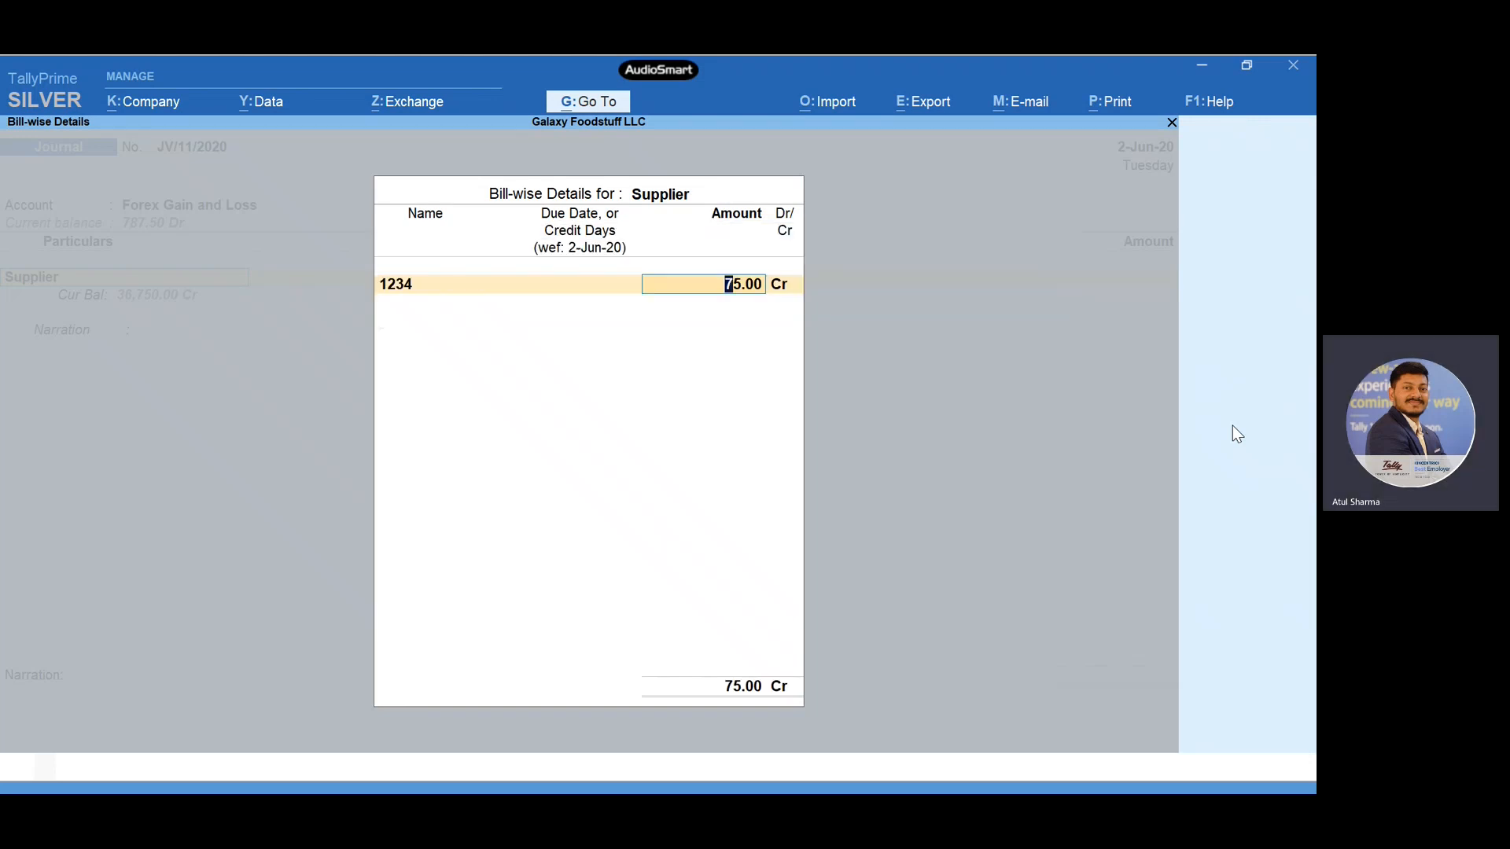
key("Return")
key("Return")
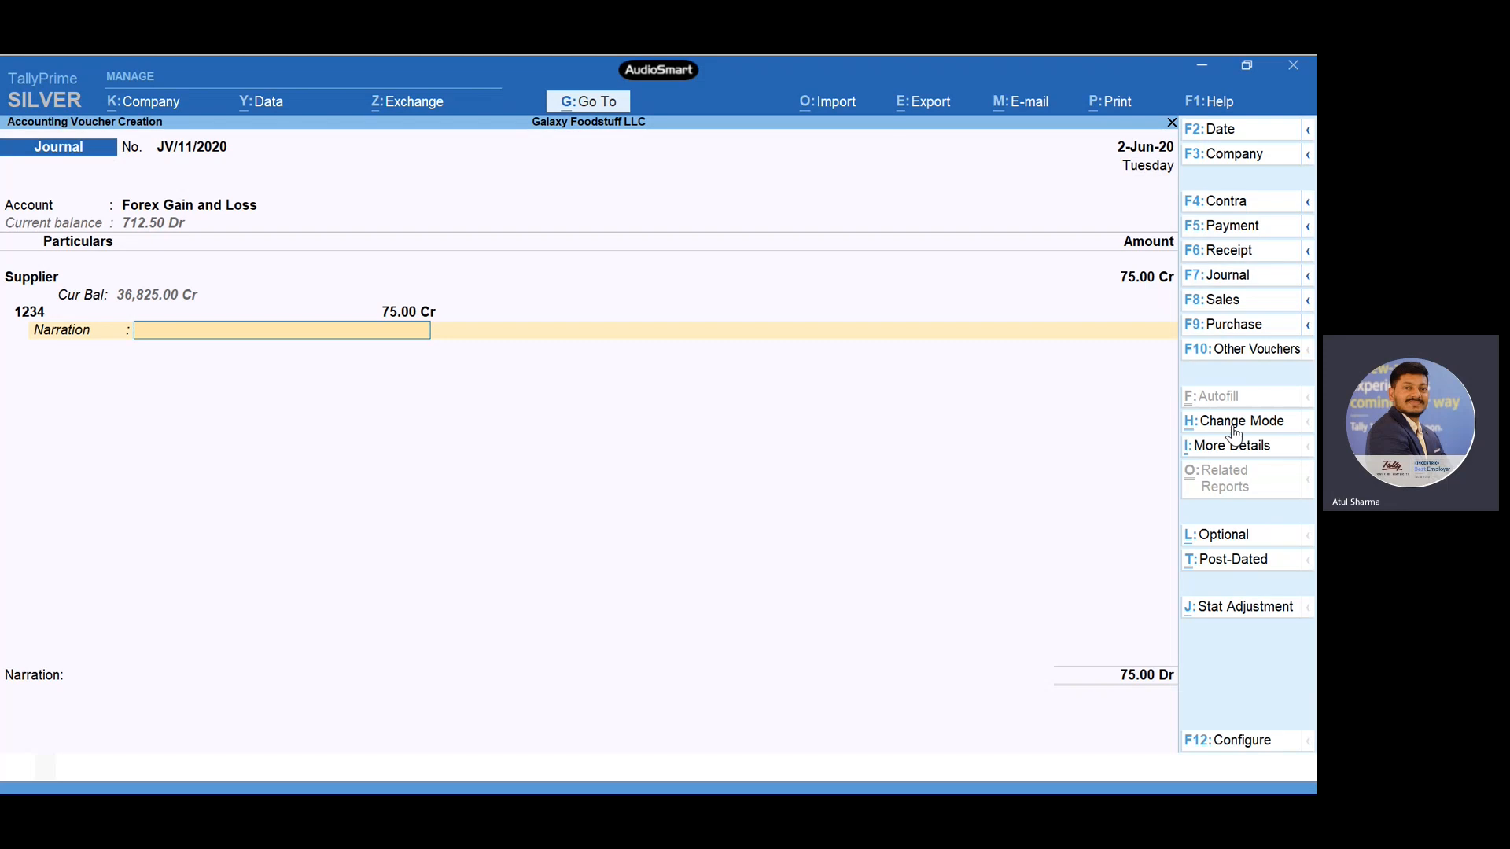
- Leave the narrations blank and save the forex adjustment journal
key("Return")
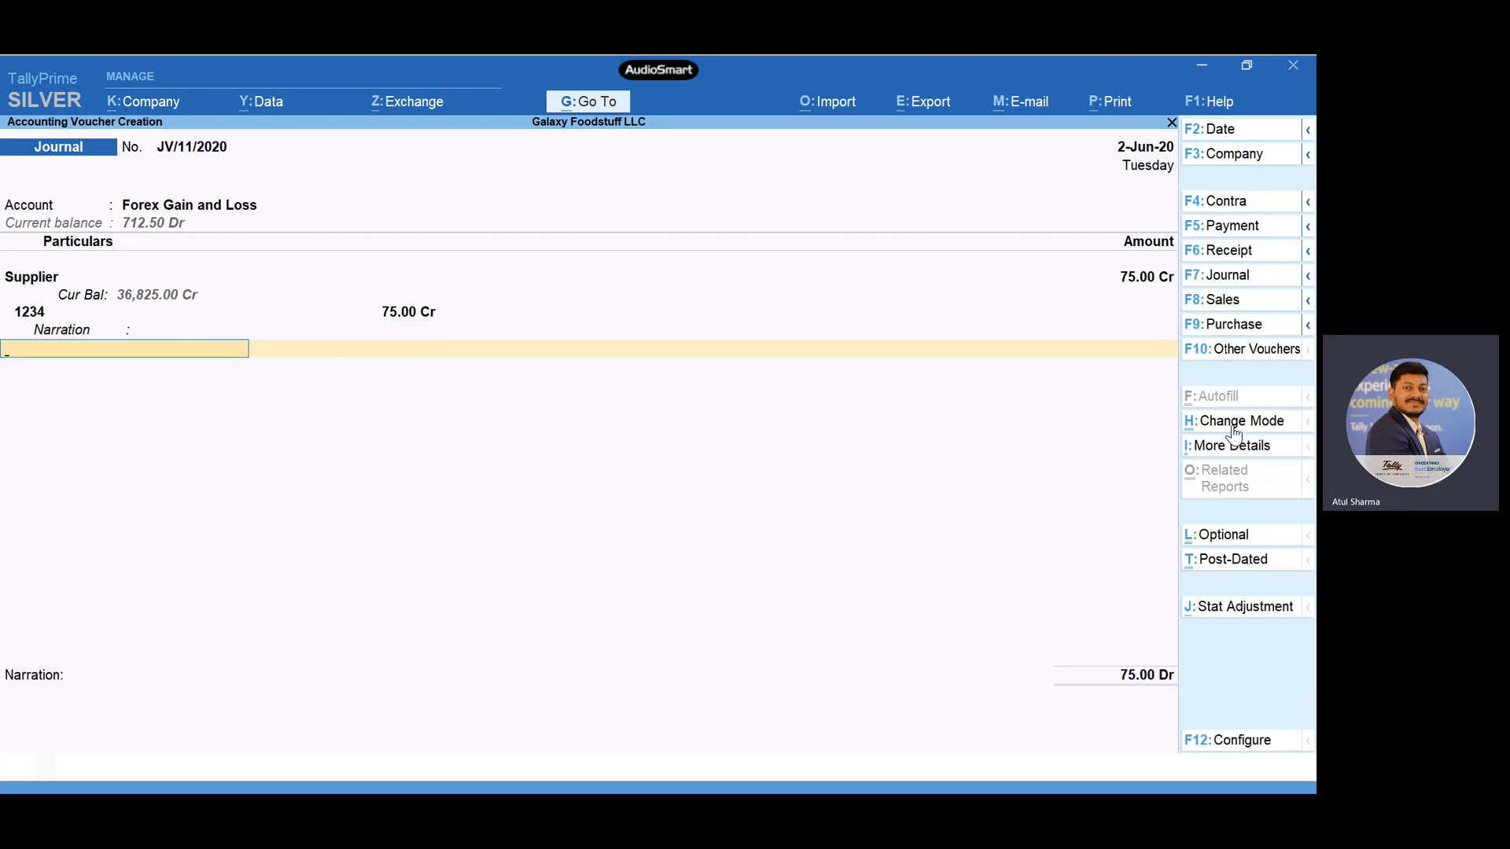
key("Return")
key("Return")
key("Return")
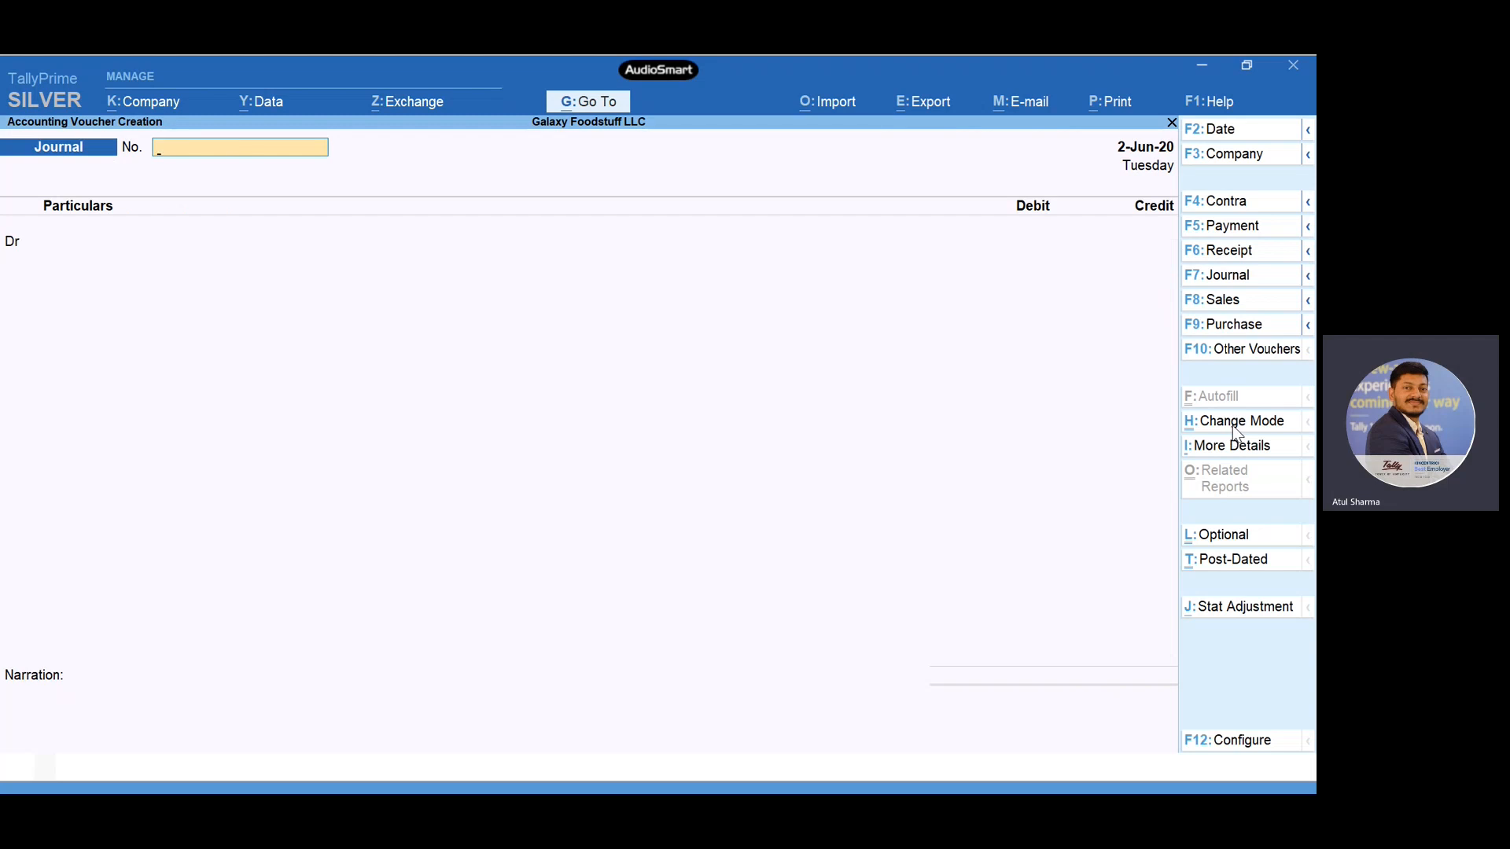
- Leave voucher entry and review the Unadjusted Forex Gain/Loss line in the balance sheet
key("Escape")
key("Down")
key("Down")
key("Down")
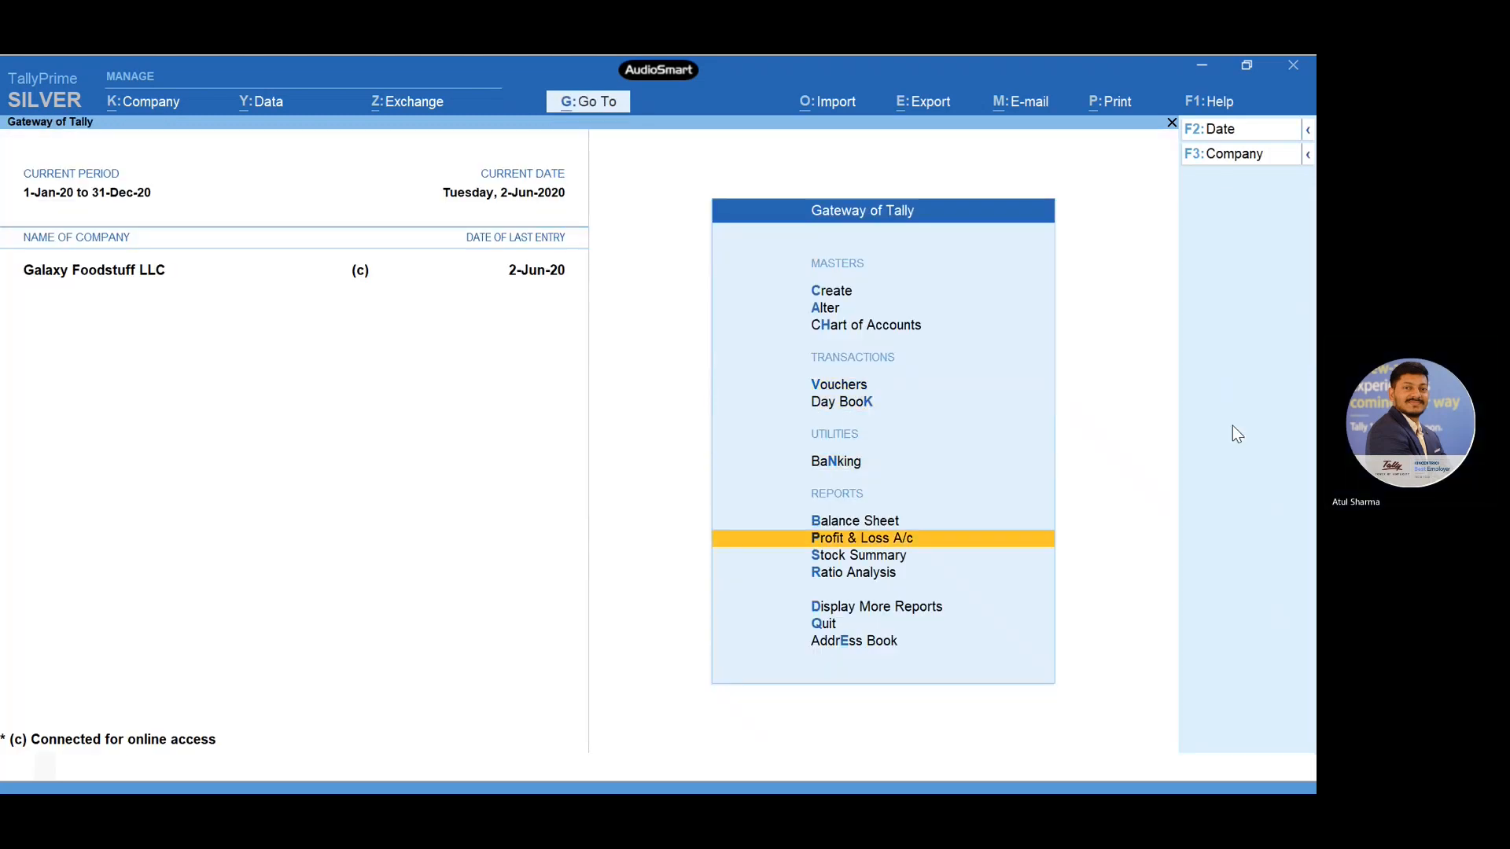
key("Return")
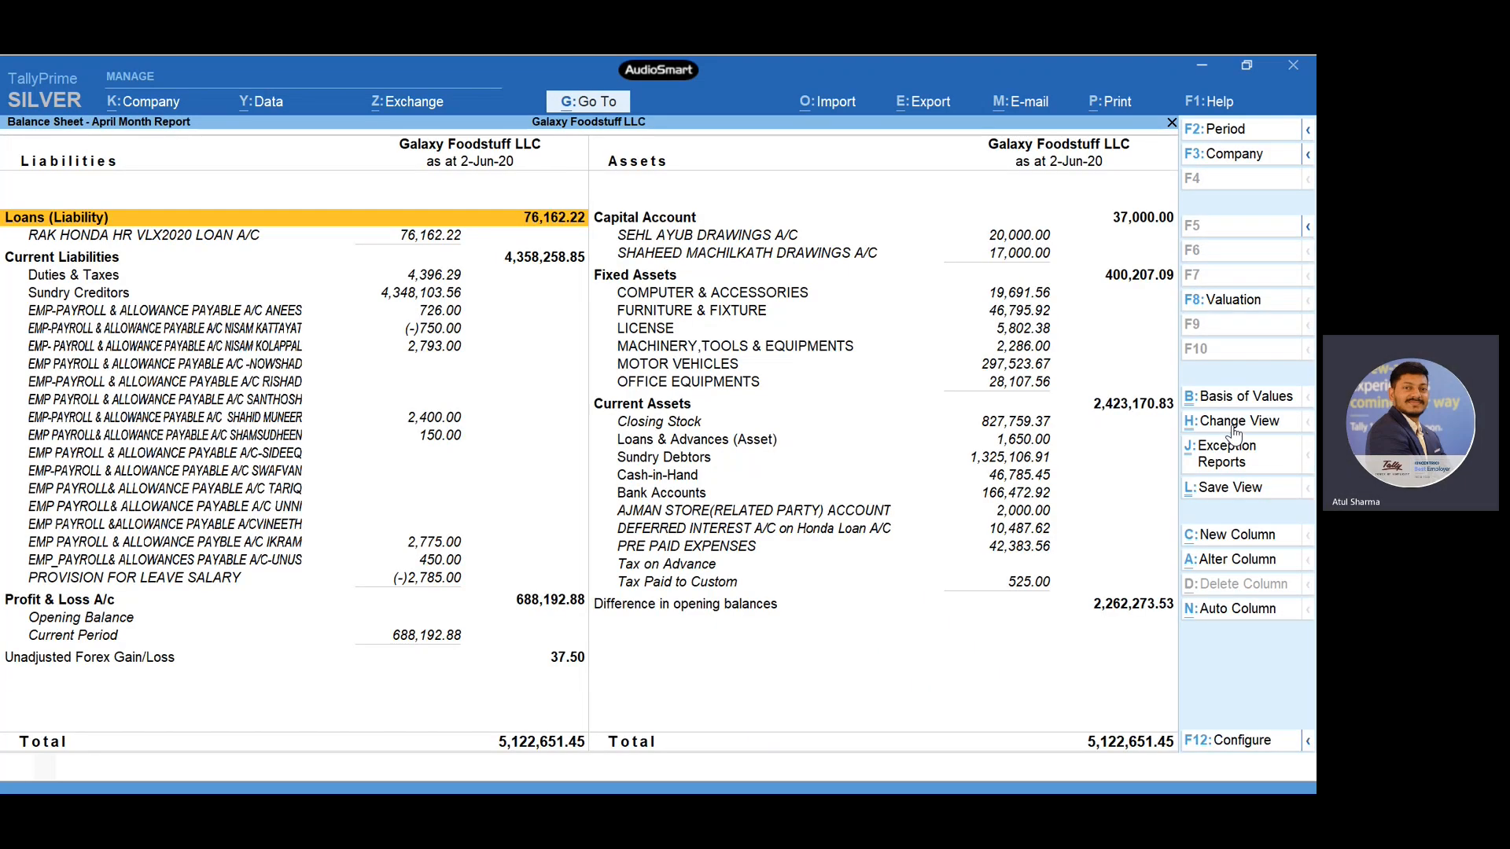
key("Escape")
- Drill down from the Profit & Loss account through Indirect Expenses to the Forex Gain and Loss monthly summary
key("Down")
key("Return")
key("Down")
key("Down")
key("Down")
key("Down")
key("Down")
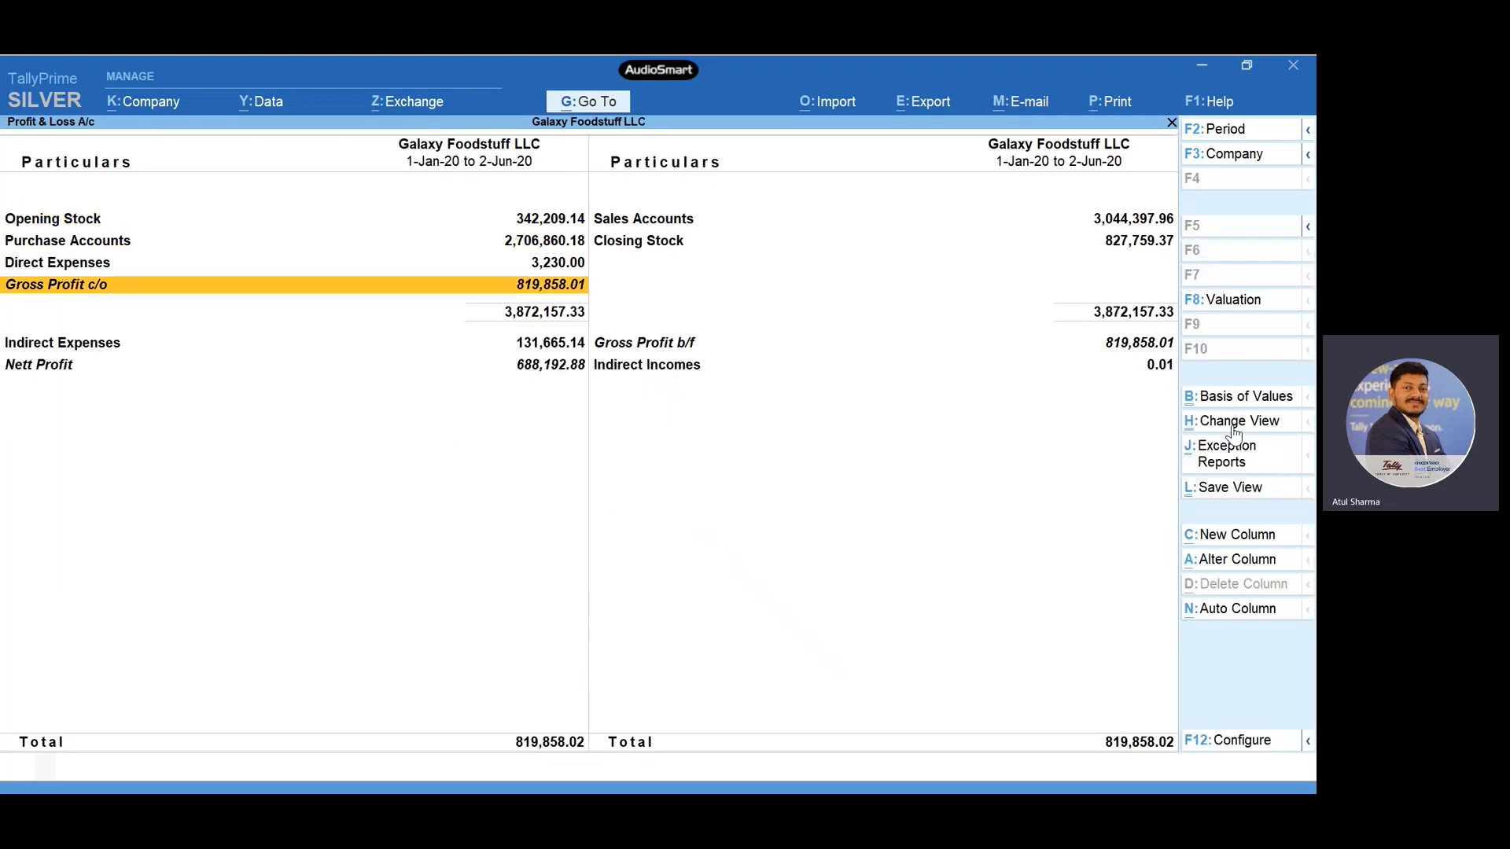
key("Up")
key("Return")
key("Down")
key("Down")
key("Down")
key("Down")
key("Down")
key("Down")
key("Down")
key("Down")
key("Down")
key("Down")
key("Down")
key("Down")
key("Down")
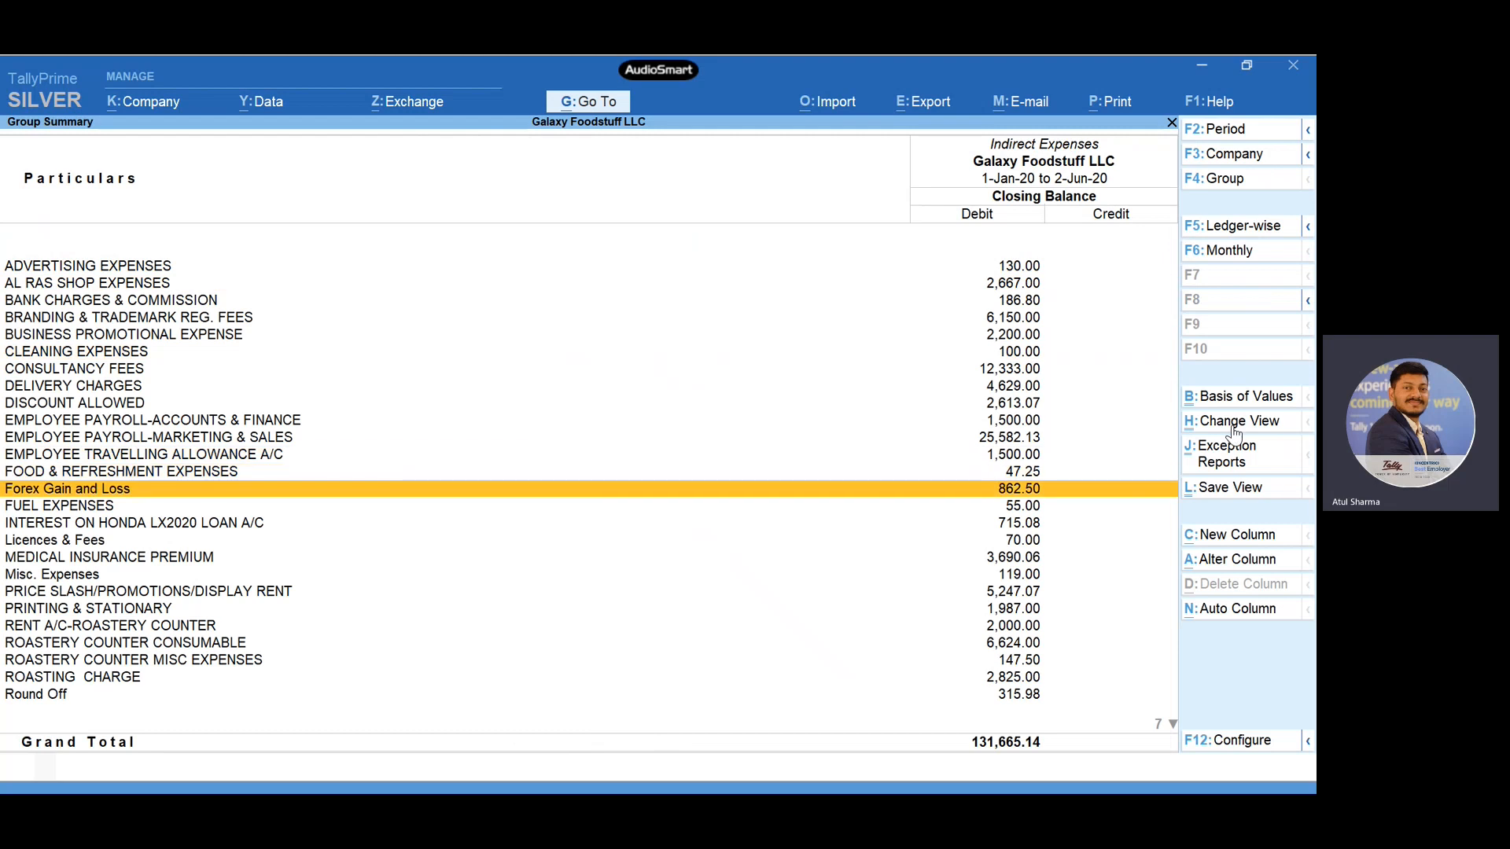
key("Return")
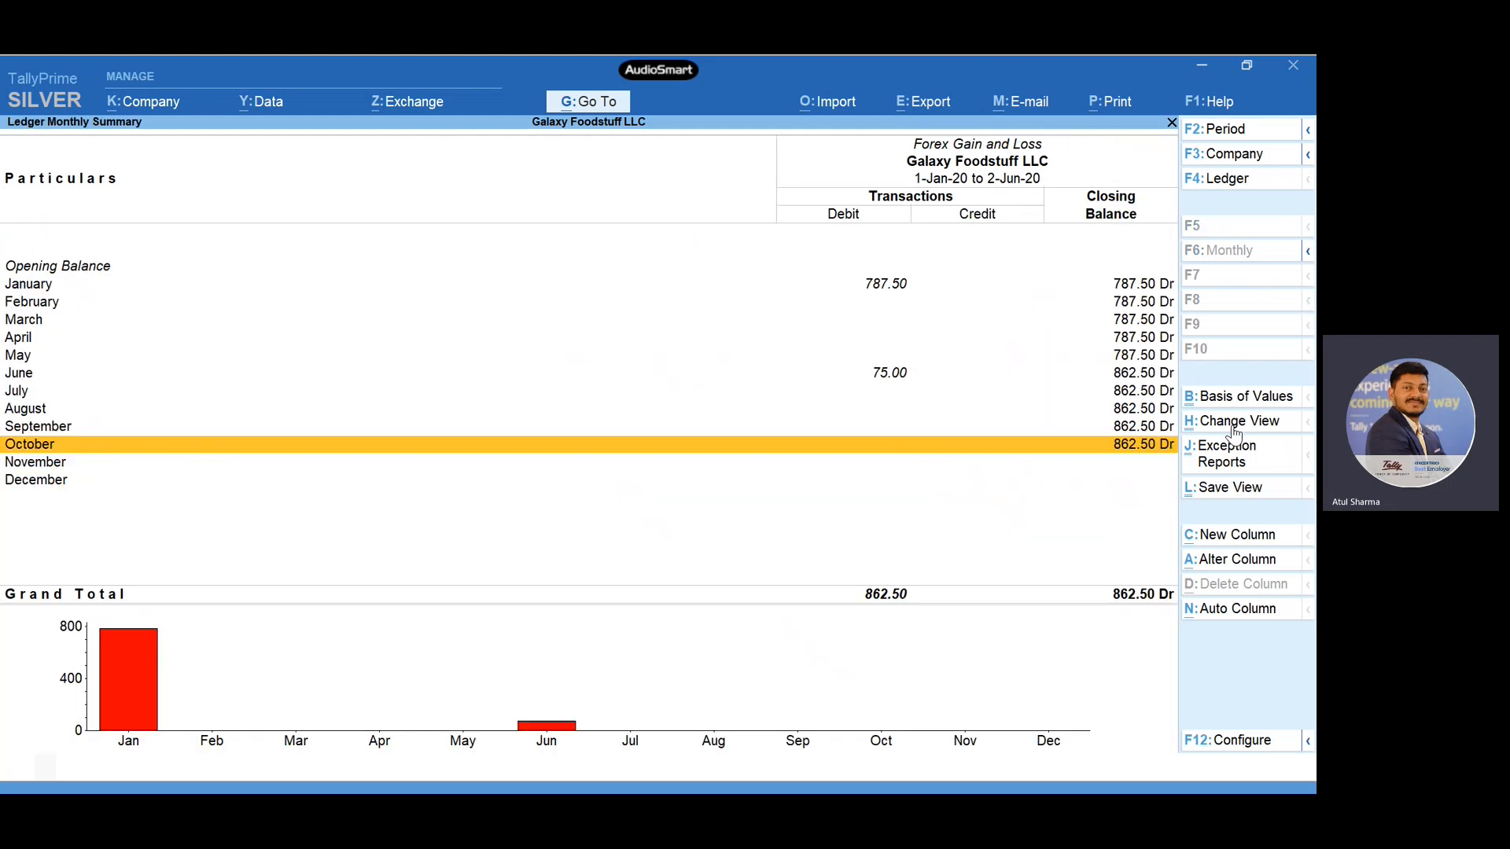
- Examine the monthly transactions and closing balances of the Forex Gain and Loss ledger, then close the reports
key("Up")
key("Up")
key("Up")
key("Up")
key("Up")
key("Up")
key("Up")
key("Up")
key("Up")
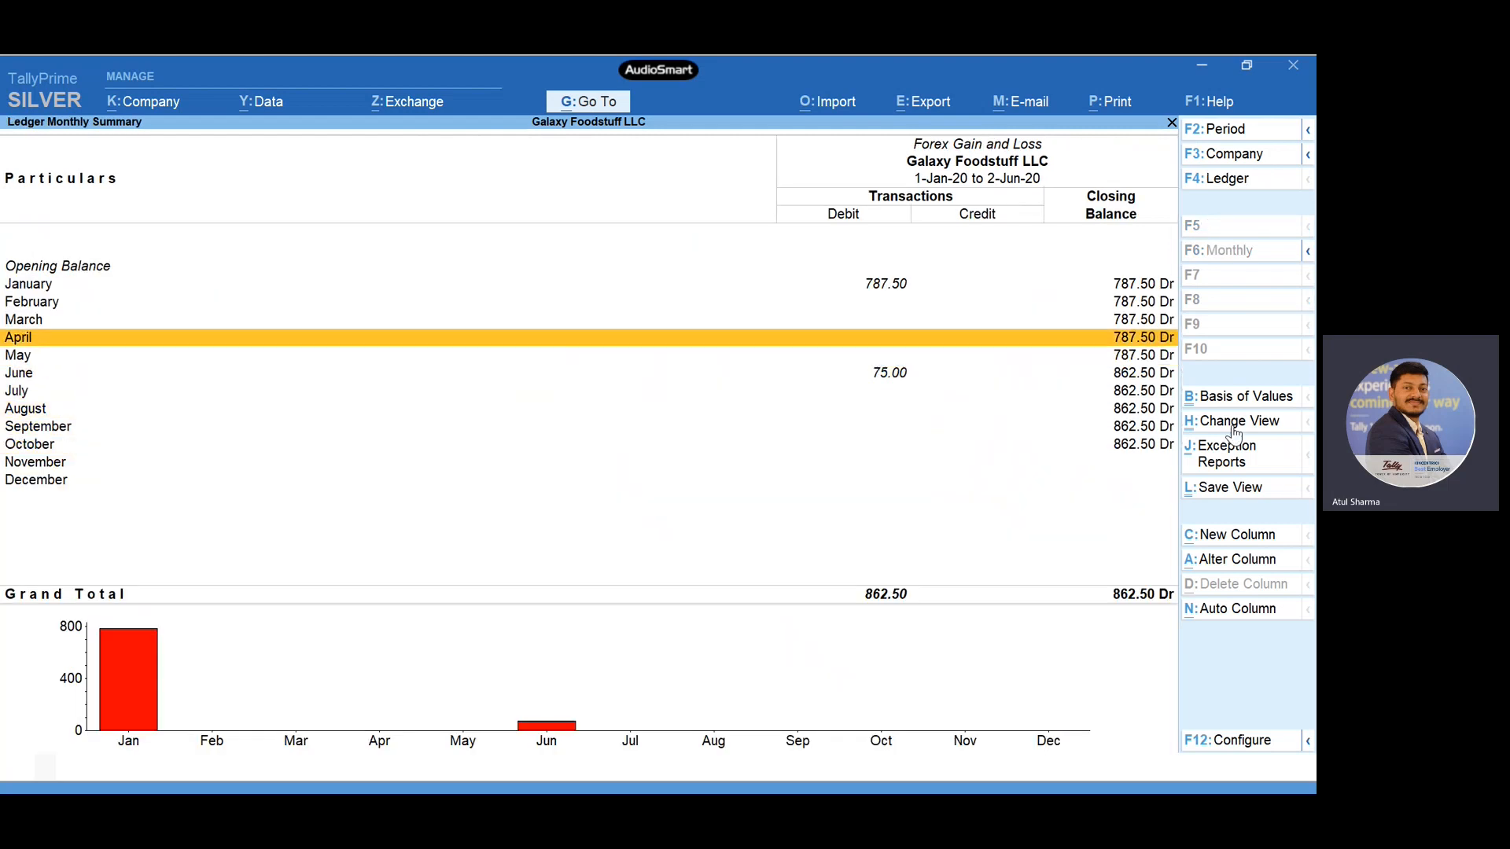
key("Down")
key("Down")
key("Down")
key("Down")
key("Down")
key("Down")
key("Down")
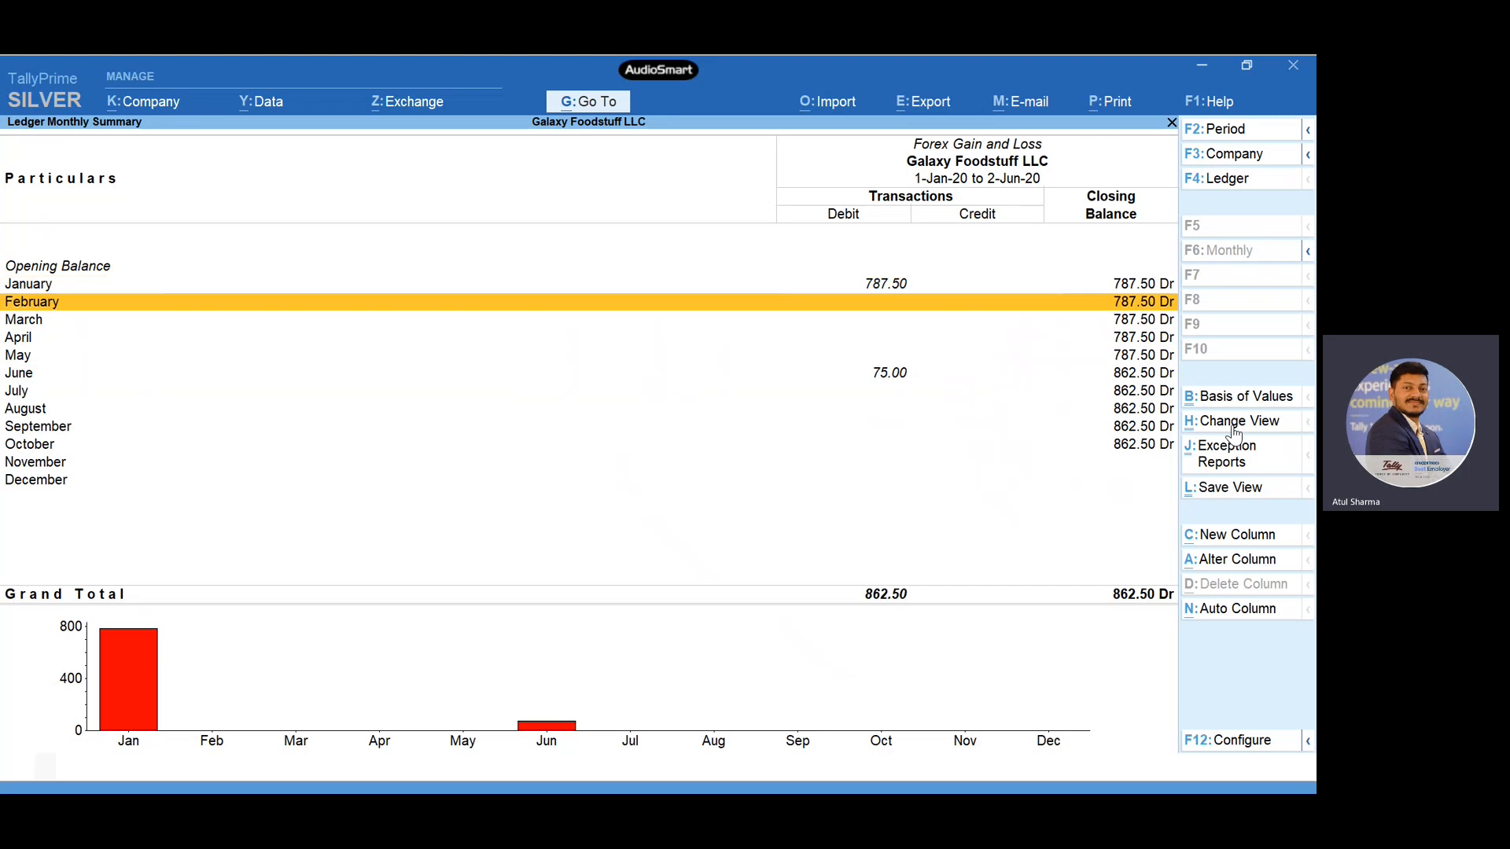
key("Down")
key("Down")
key("Down")
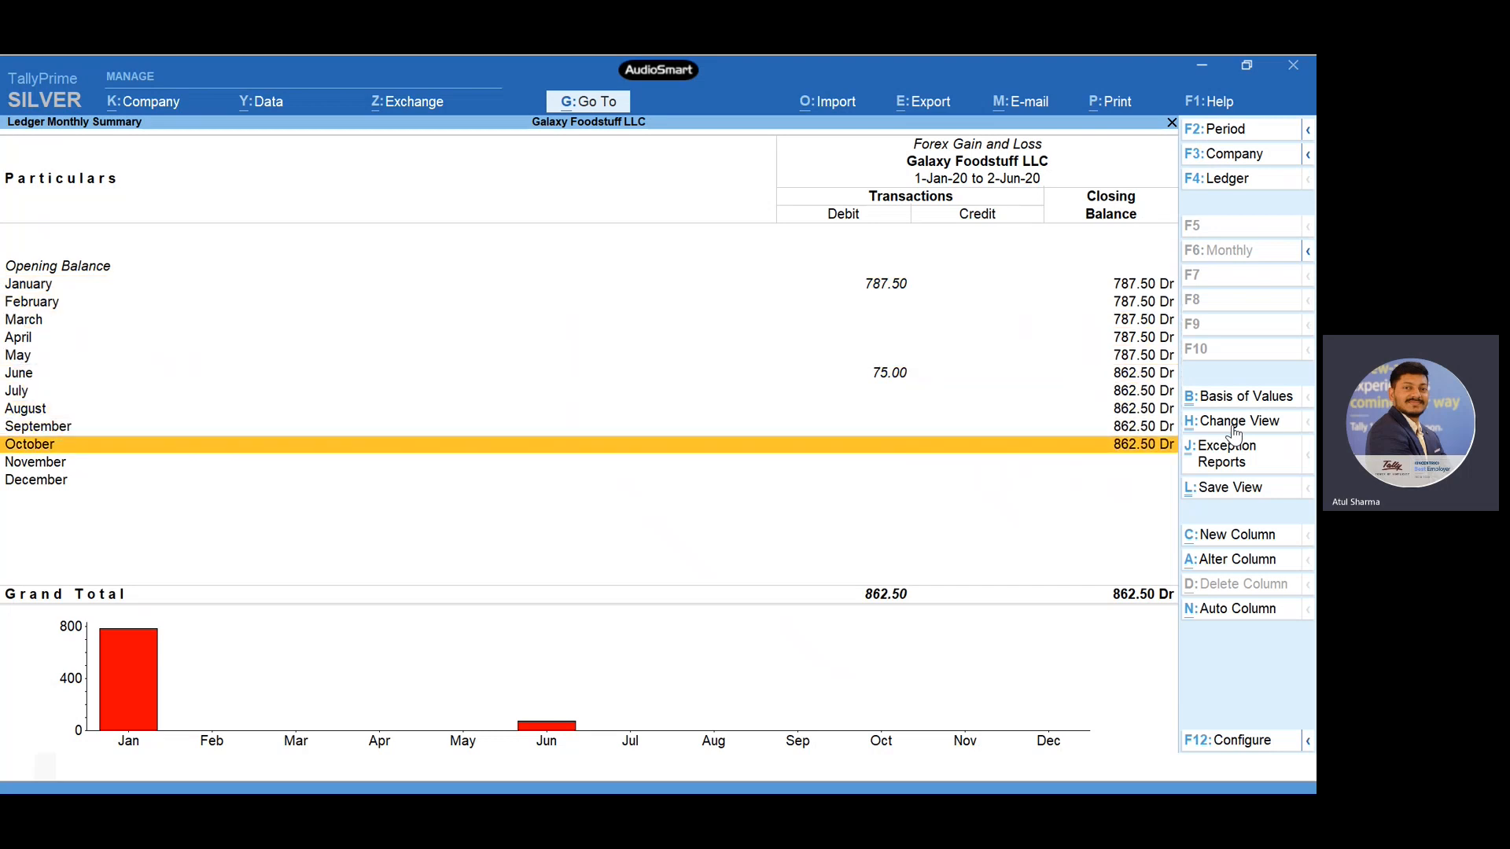
key("Up")
key("Escape")
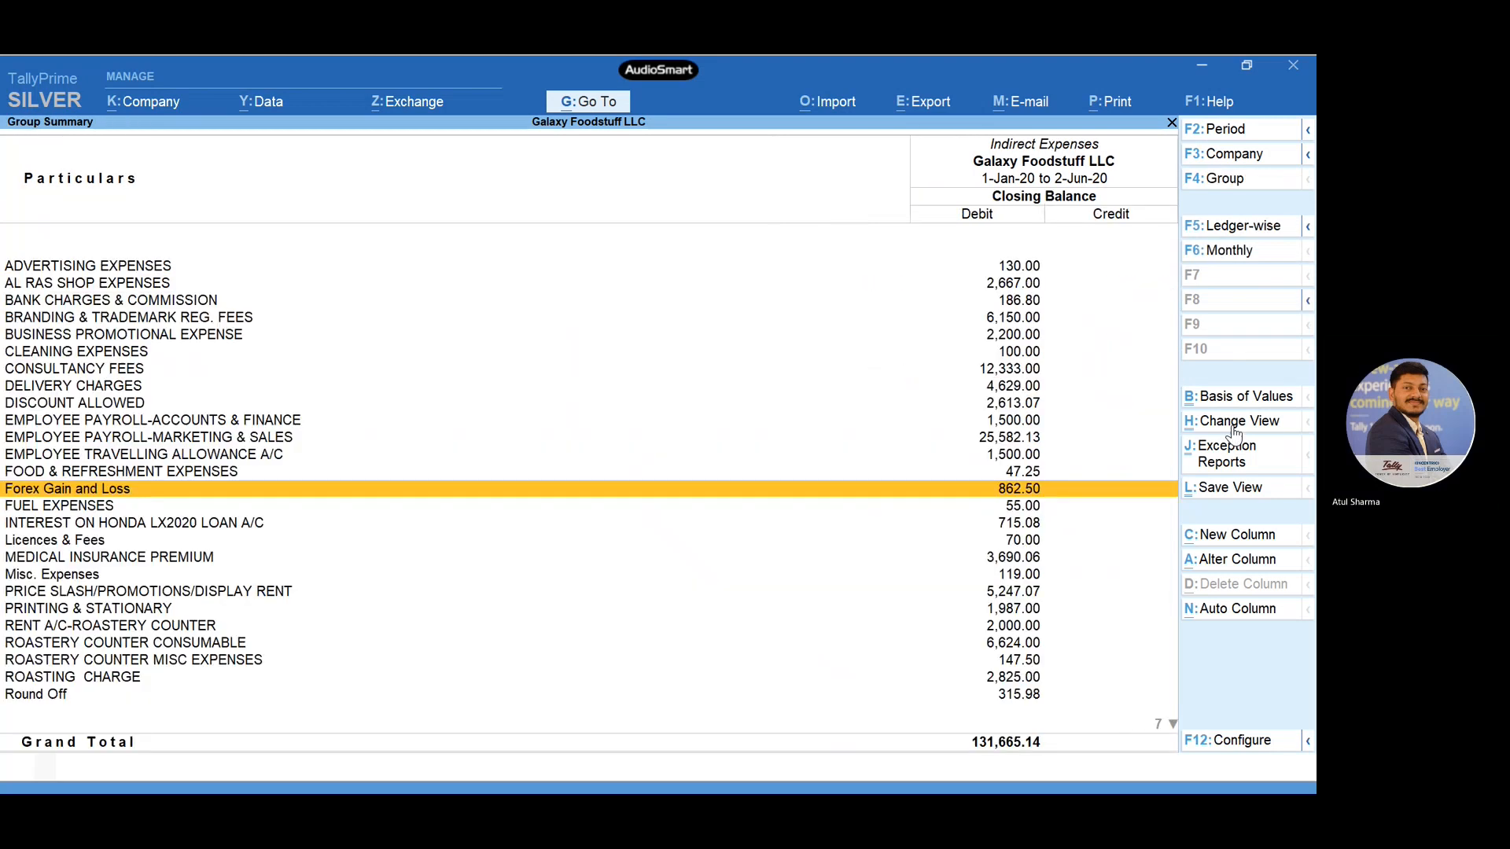
key("Escape")
- Keep the accounting program open and switch to the Multi Currency In Tally Prime presentation
key("Escape")
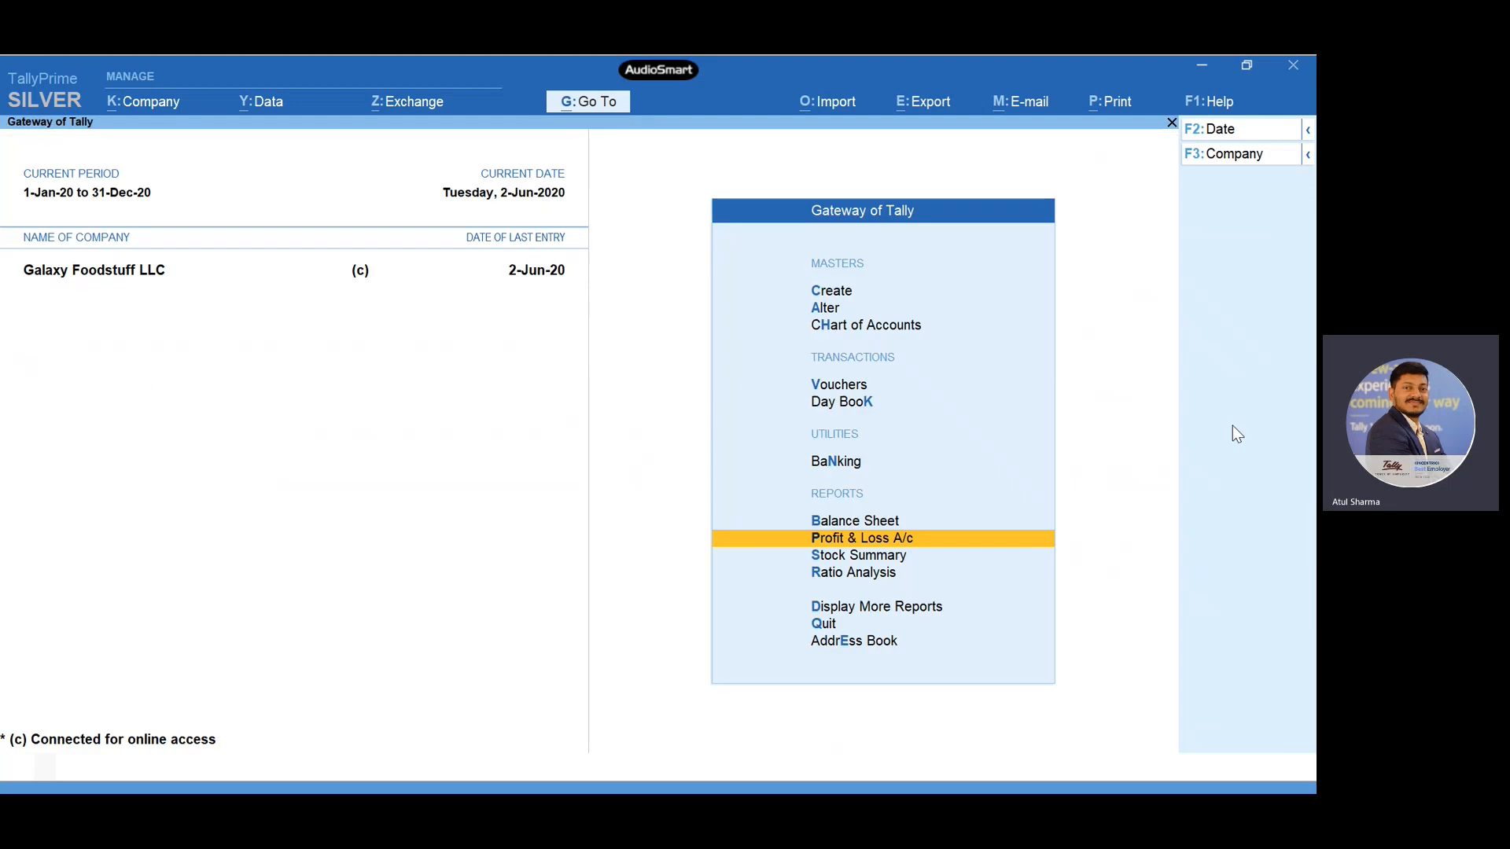
key("Escape")
key("n")
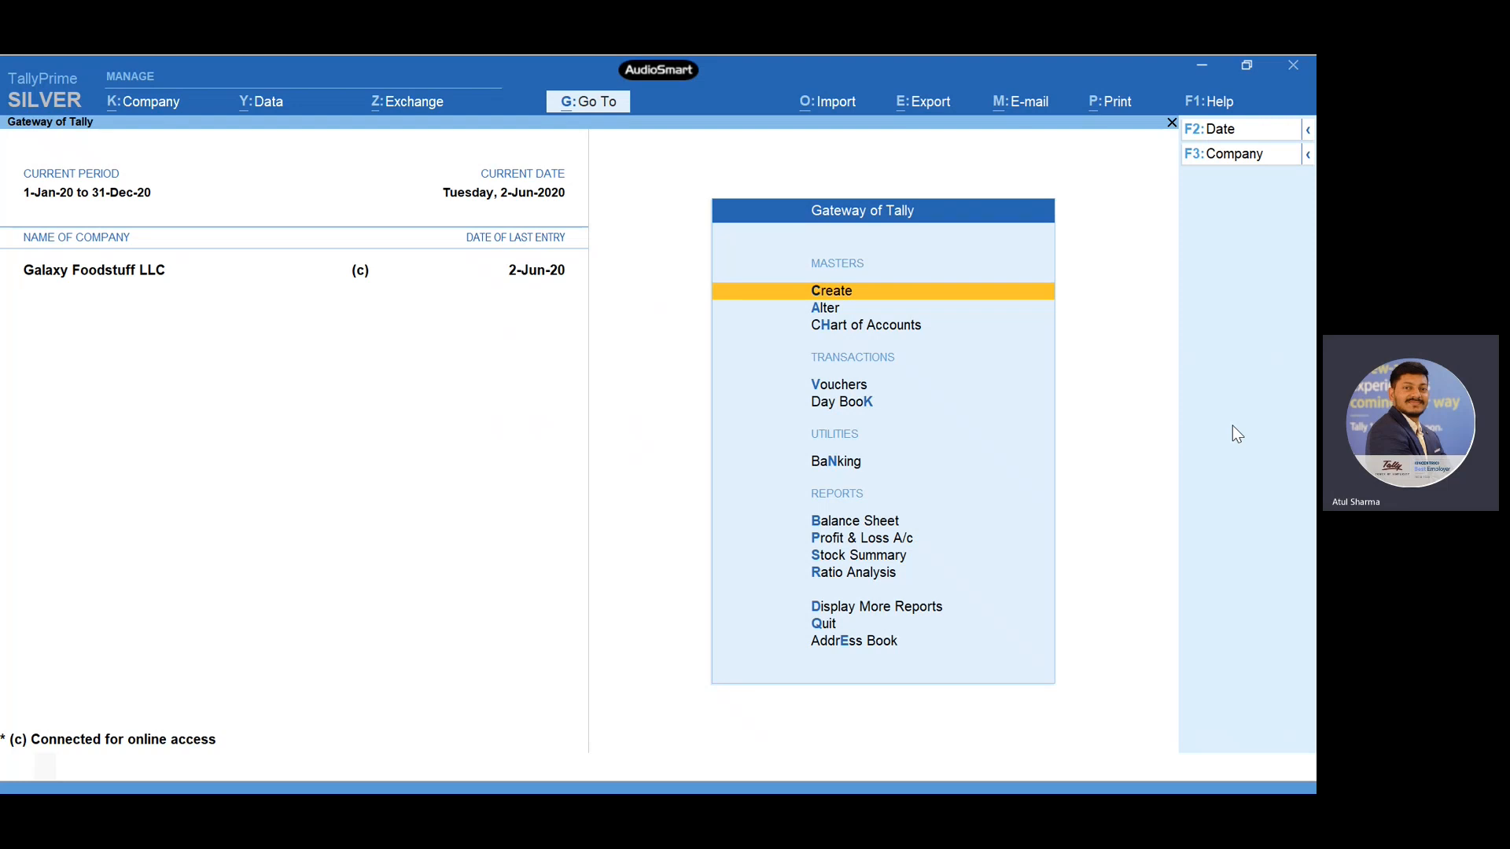
key("alt+Tab")
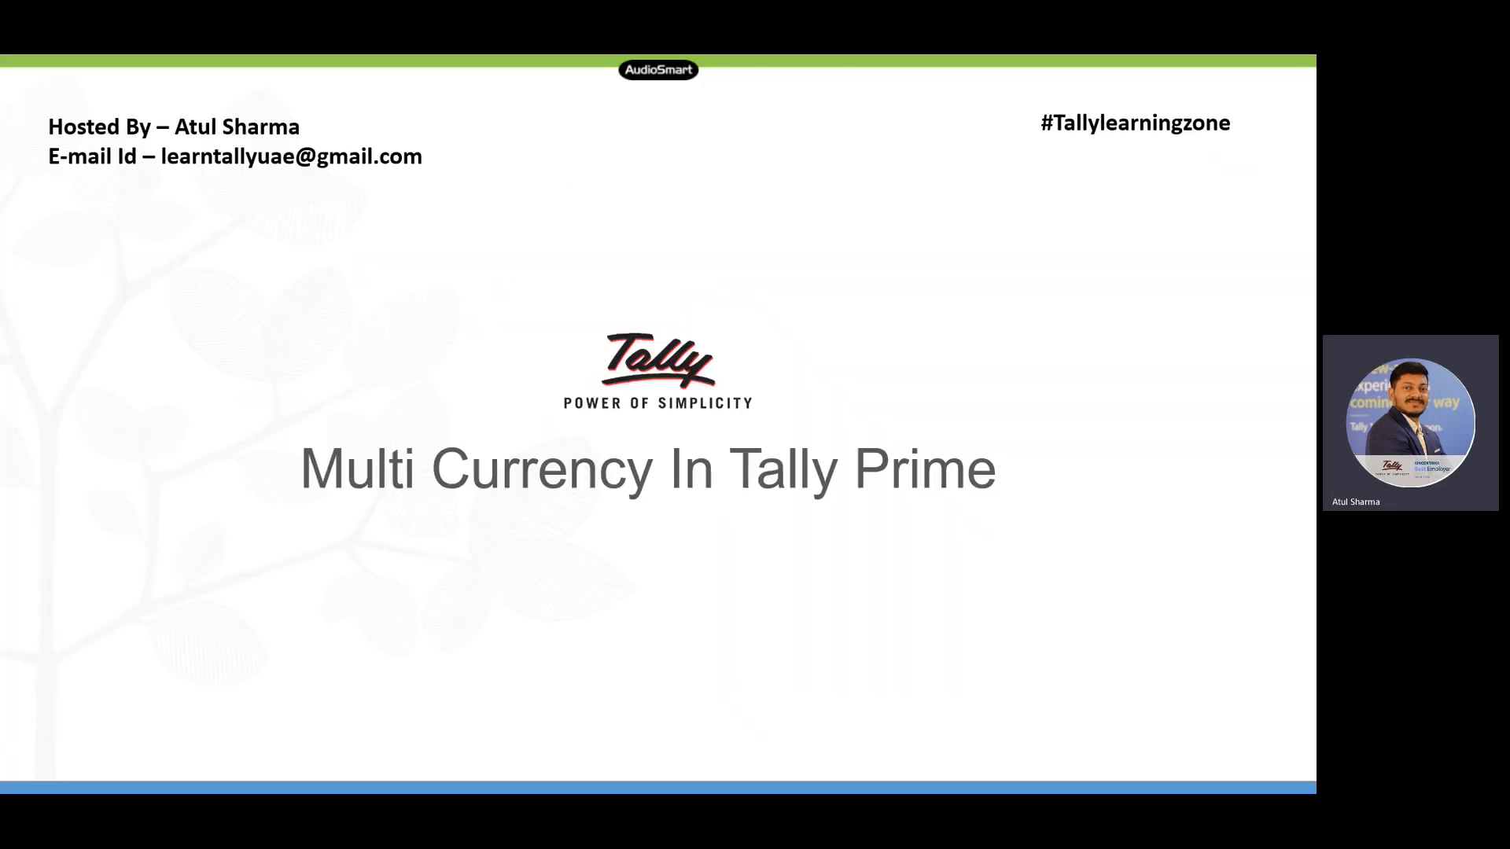